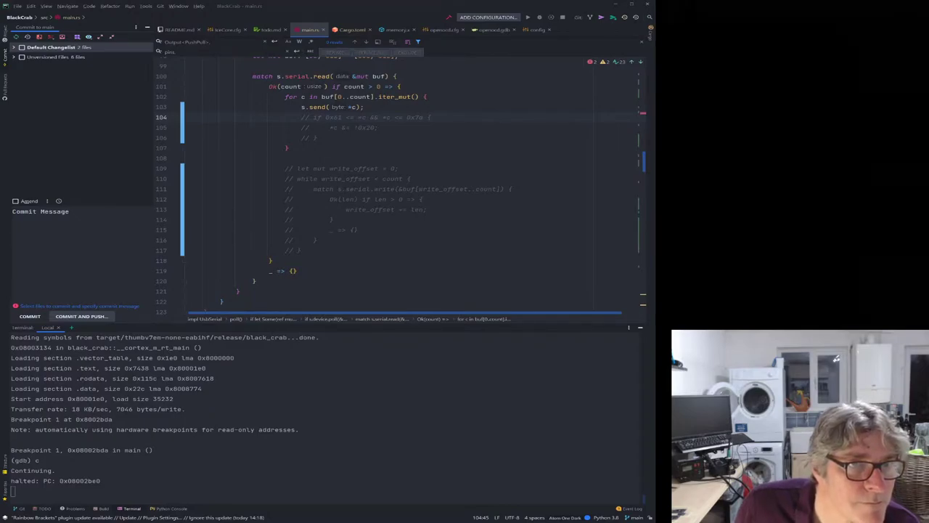
Switch to Saleae Logic and examine the MOSI and clock pulse timings across the first decoded SPI bytes.
key(alt+Tab)
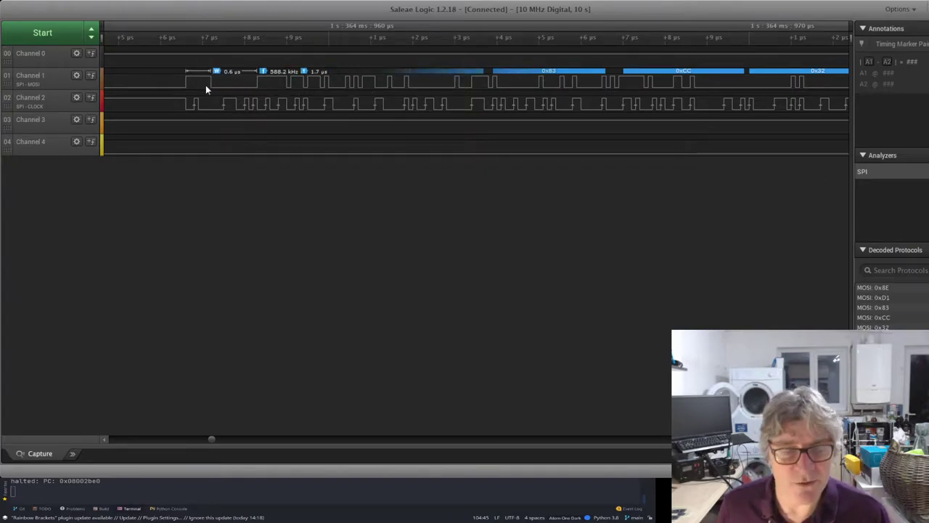
mouse_move(218, 93)
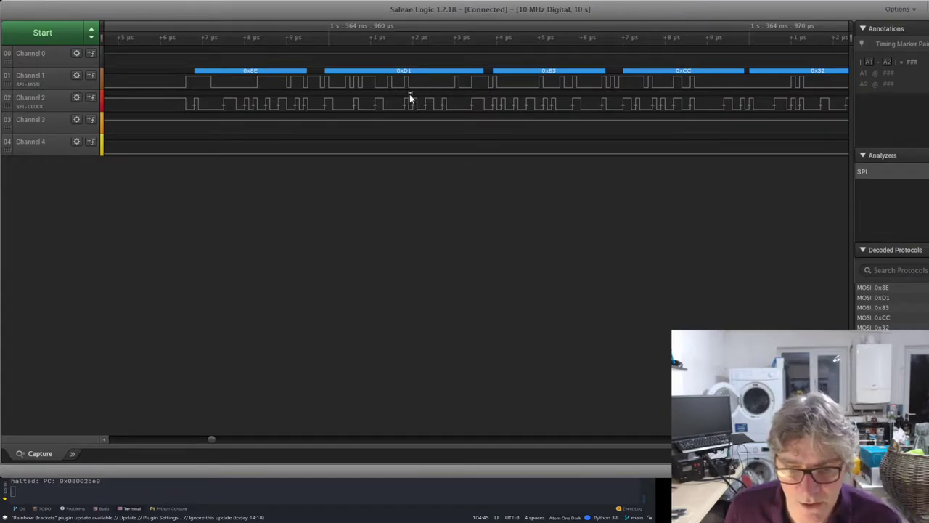
scroll(250, 91, up, 2)
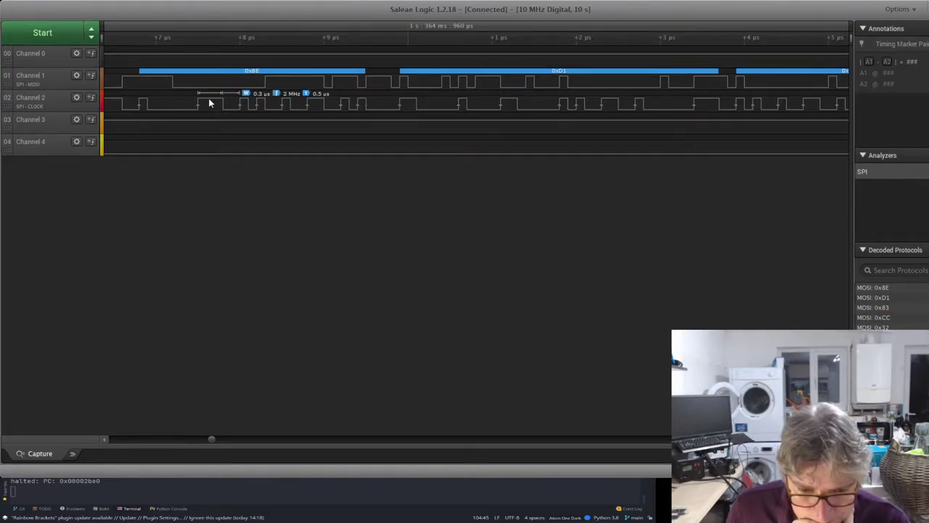
scroll(208, 98, down, 3)
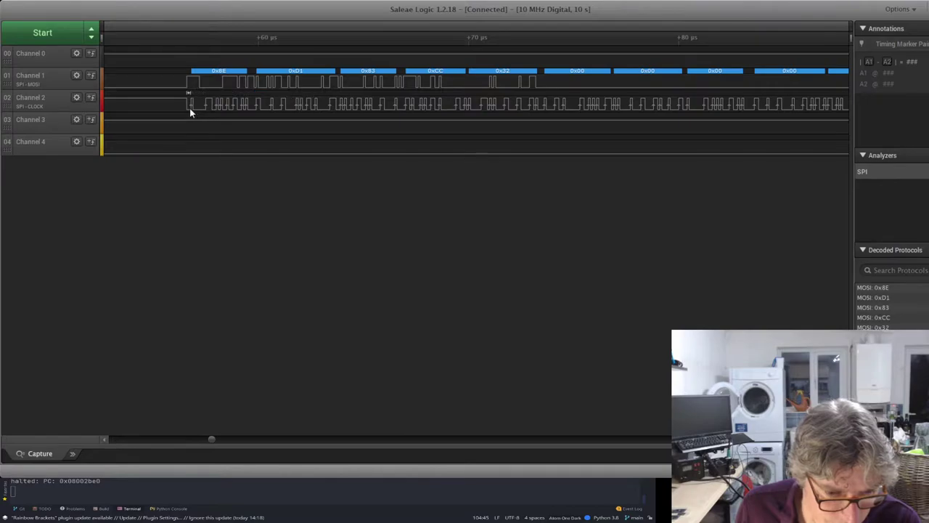
scroll(188, 107, up, 4)
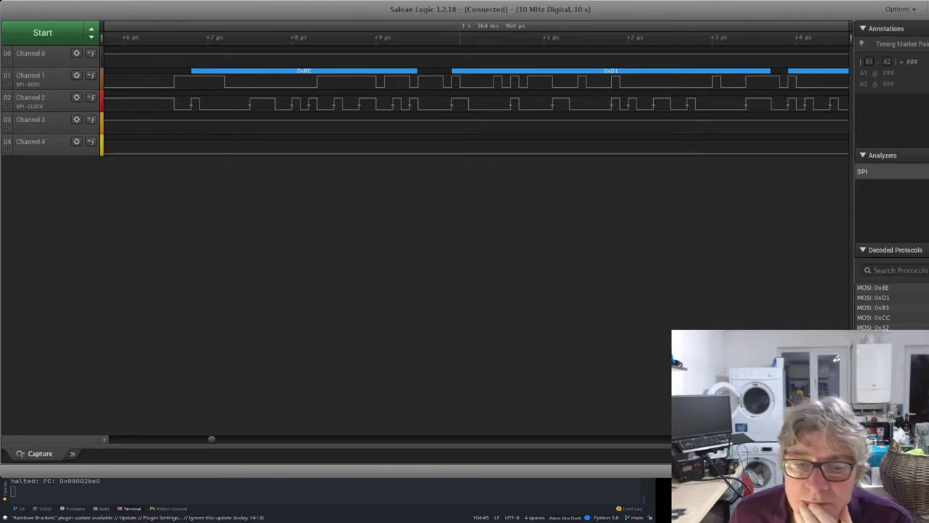
mouse_move(189, 111)
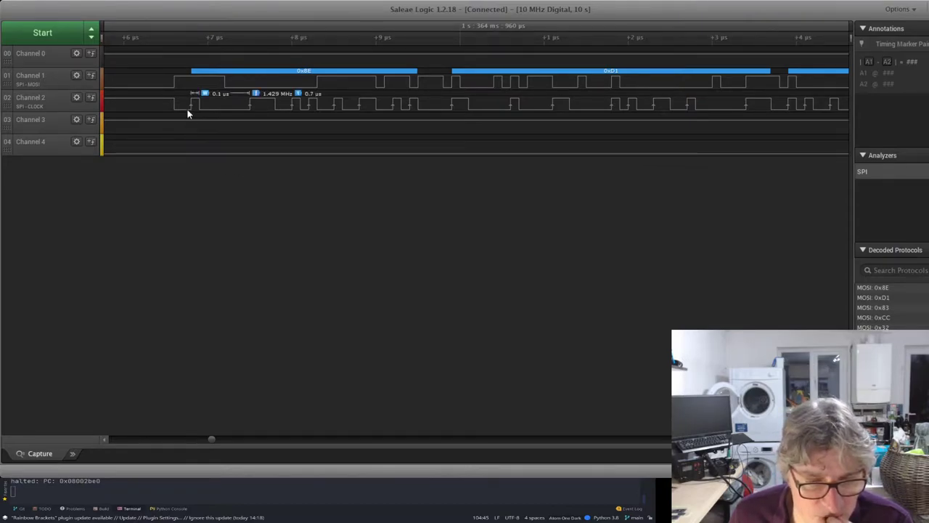
mouse_move(249, 112)
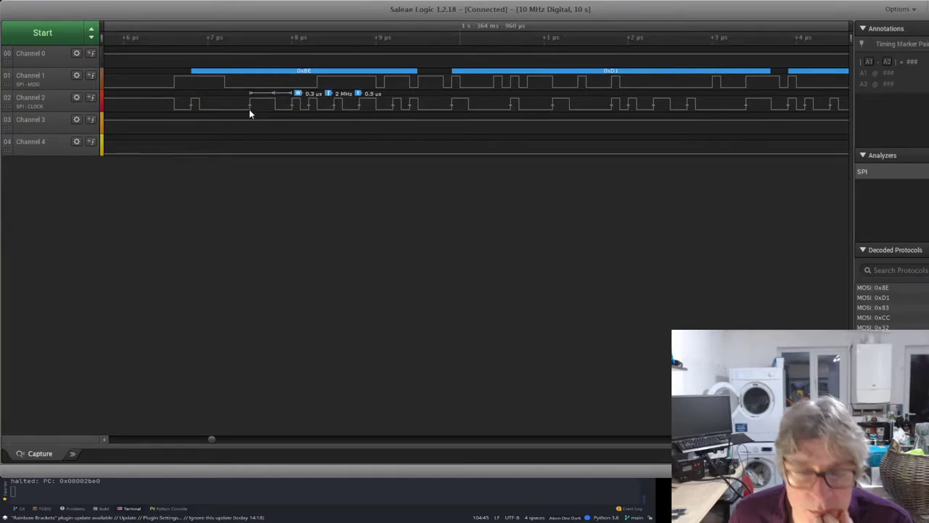
mouse_move(289, 108)
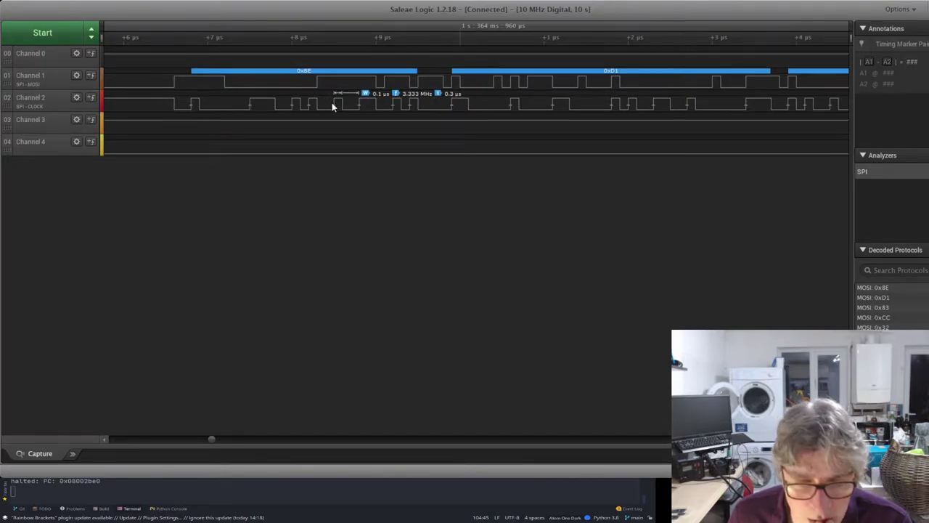
mouse_move(394, 110)
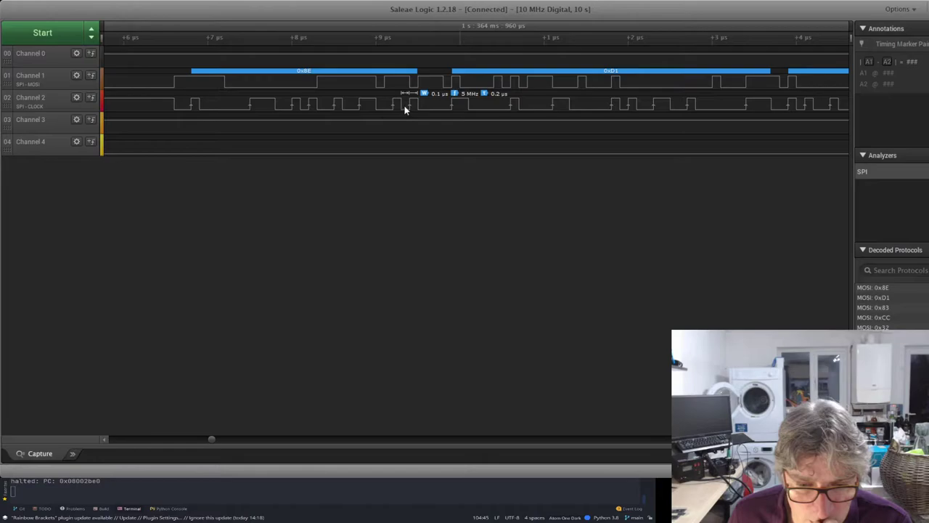
mouse_move(405, 80)
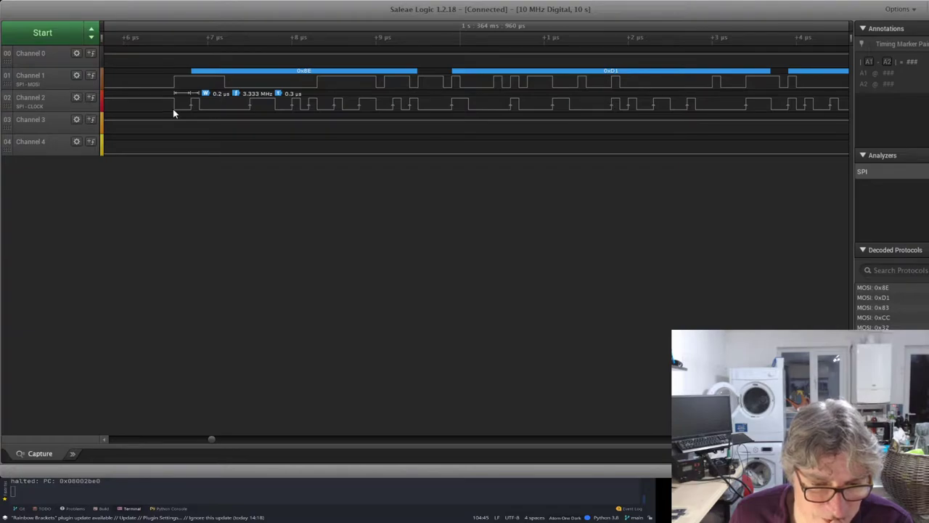
Inspect the spacing of the SPI clock bursts and the idle stretch before the first transfer.
scroll(251, 119, down, 10)
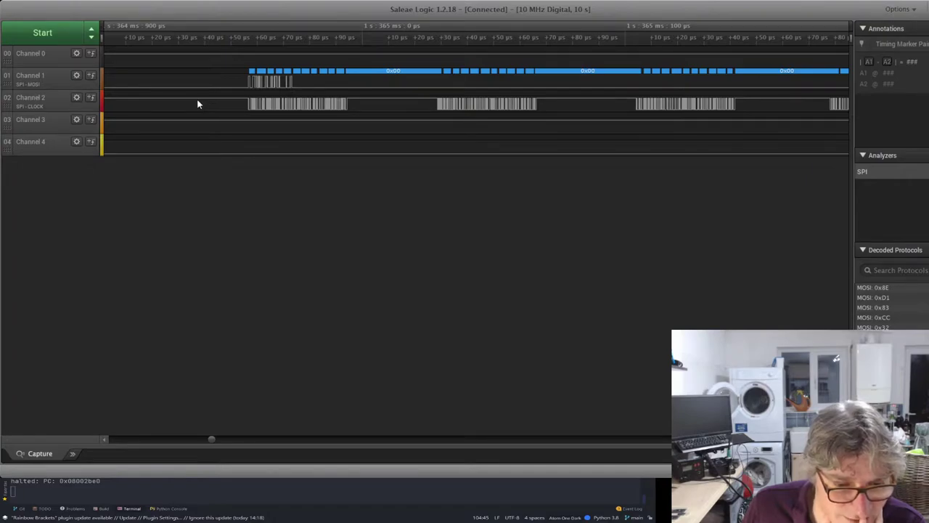
scroll(197, 103, down, 8)
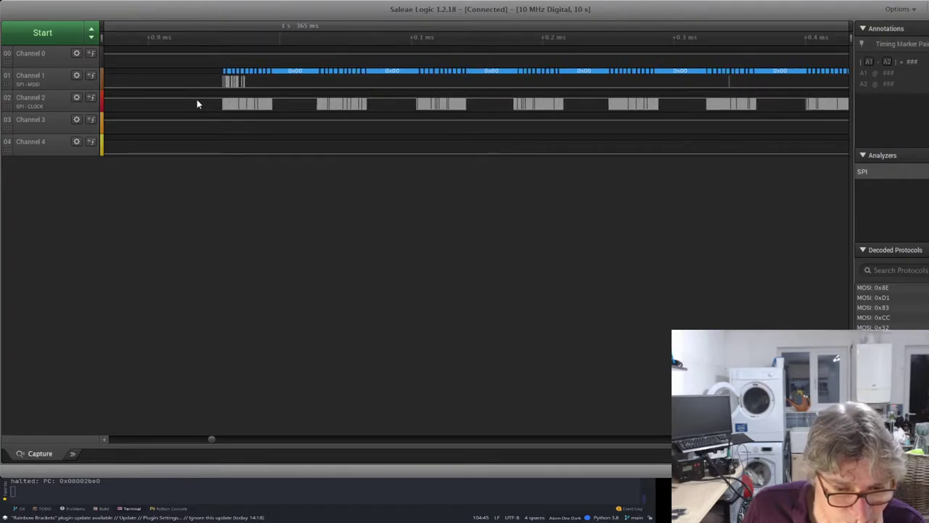
scroll(170, 122, left, 15)
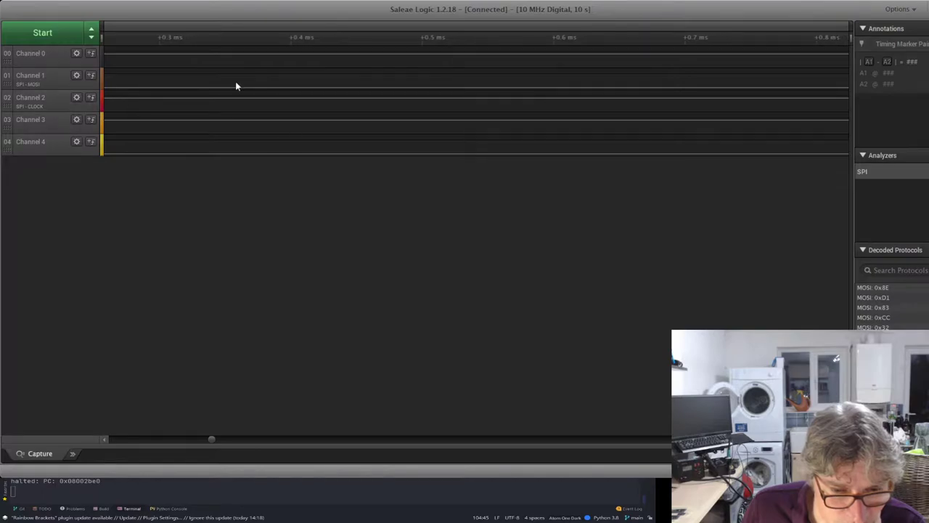
scroll(790, 36, right, 5)
drag(690, 71, 141, 93)
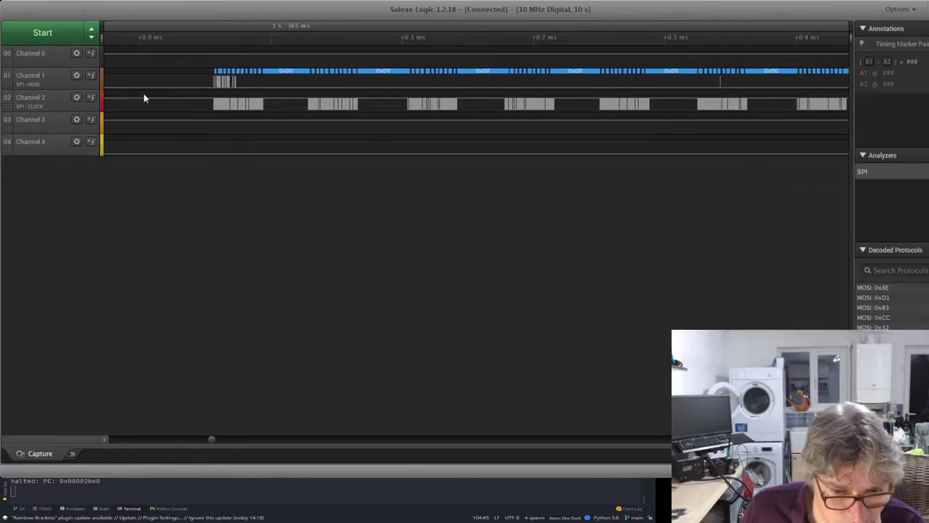
scroll(231, 114, up, 10)
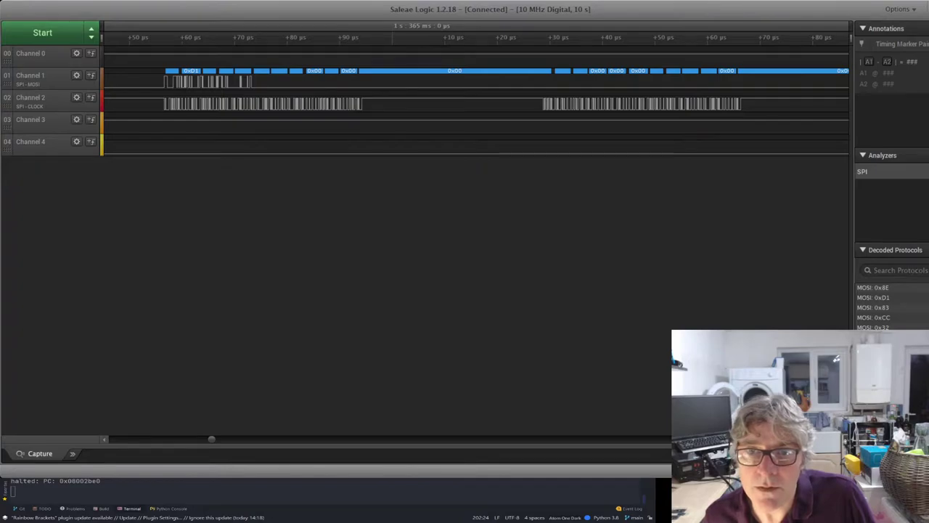
Interrupt the running firmware in the terminal and quit the GDB session.
key(Up)
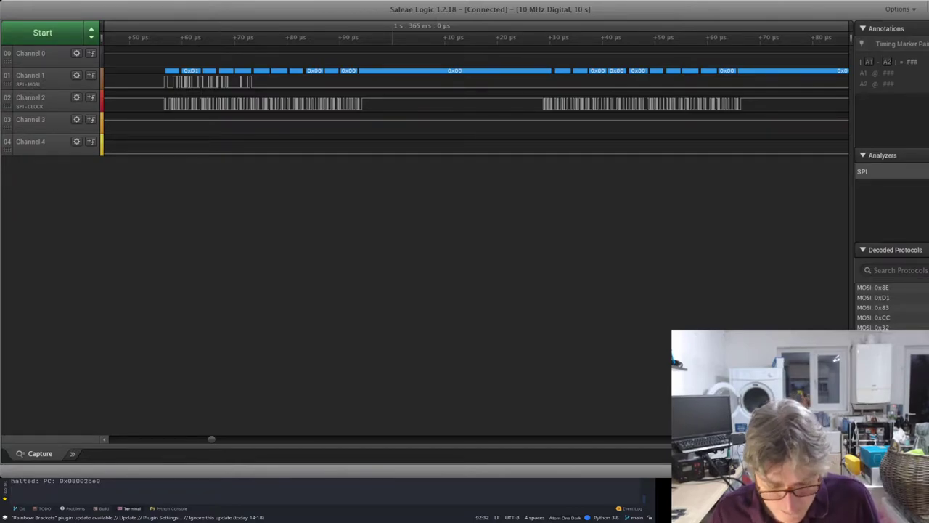
key(ctrl+c)
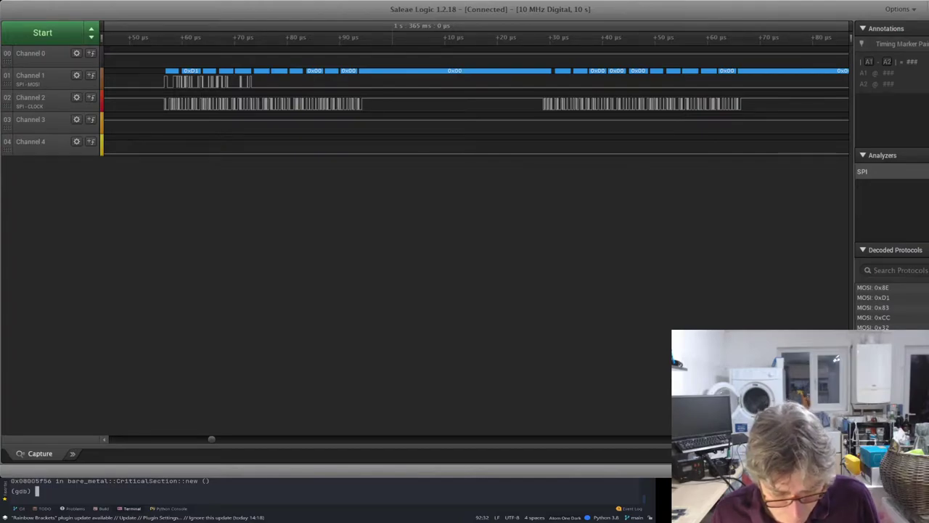
text(q)
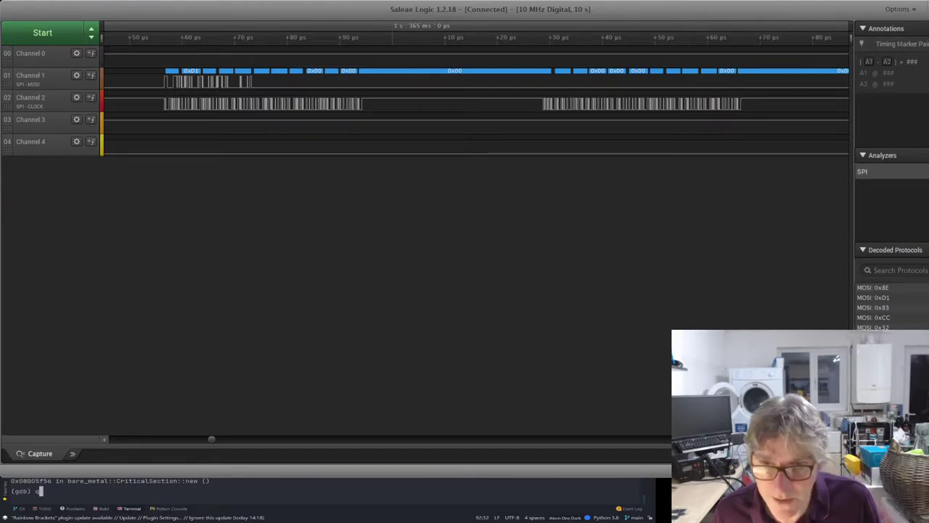
key(Return)
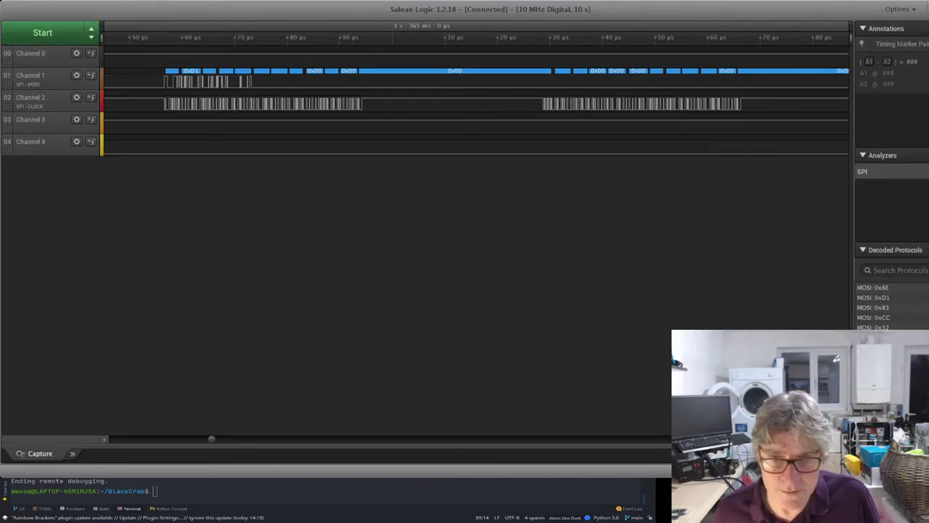
Try to rebuild and run the black_crab firmware with the previous terminal command.
click(227, 483)
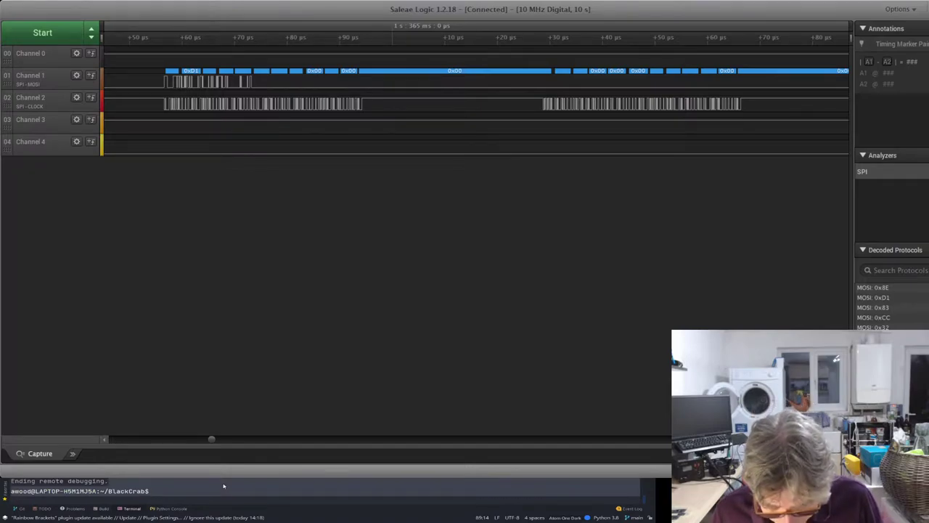
key(Up)
key(Return)
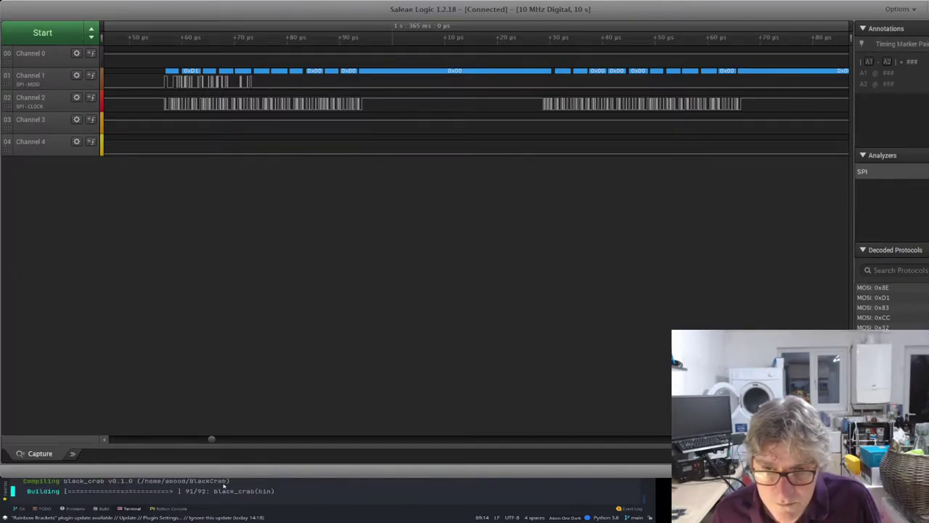
key(Up)
key(Return)
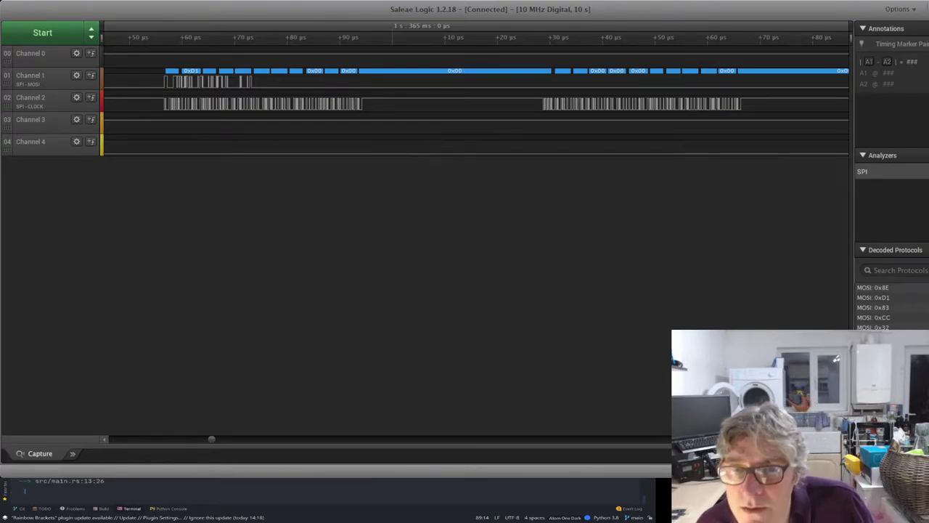
key(Up)
key(Return)
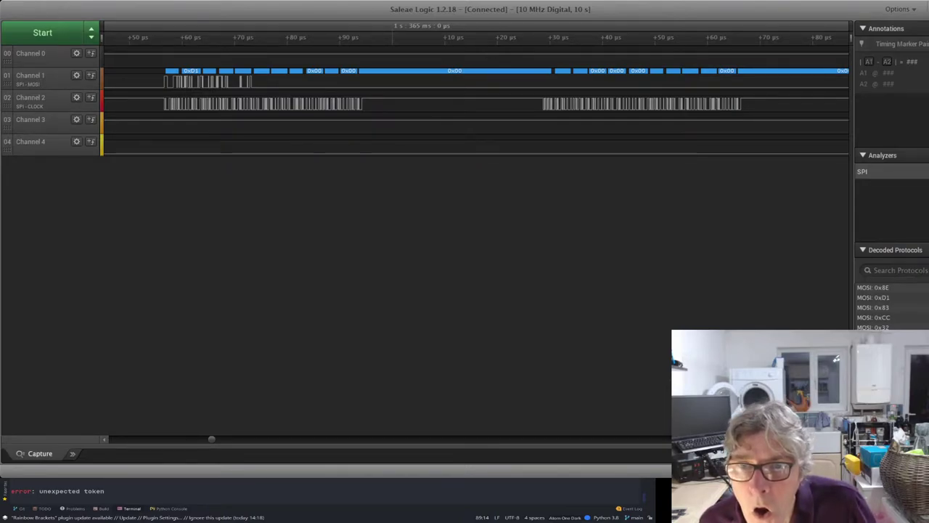
Go to the highlighted syntax error on line 200 of the source and move down to line 203.
key(F2)
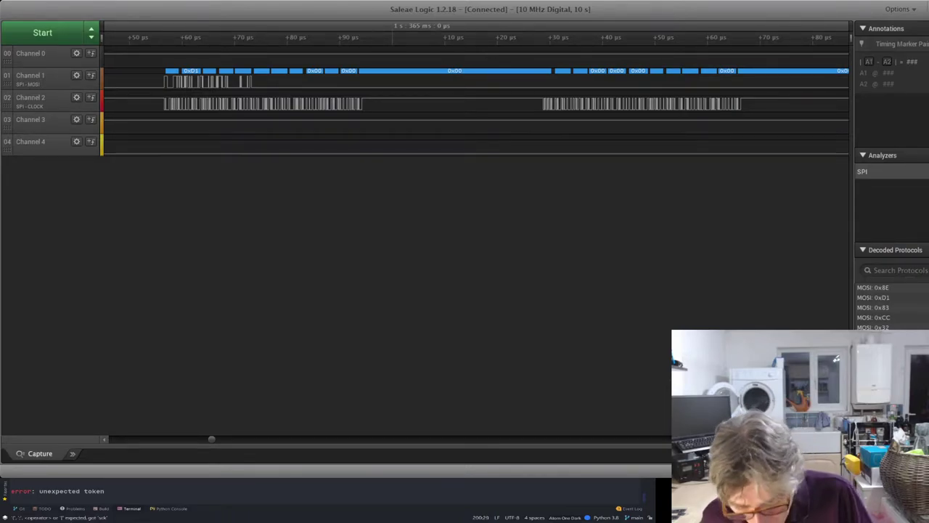
key(Down)
key(Down)
key(Down)
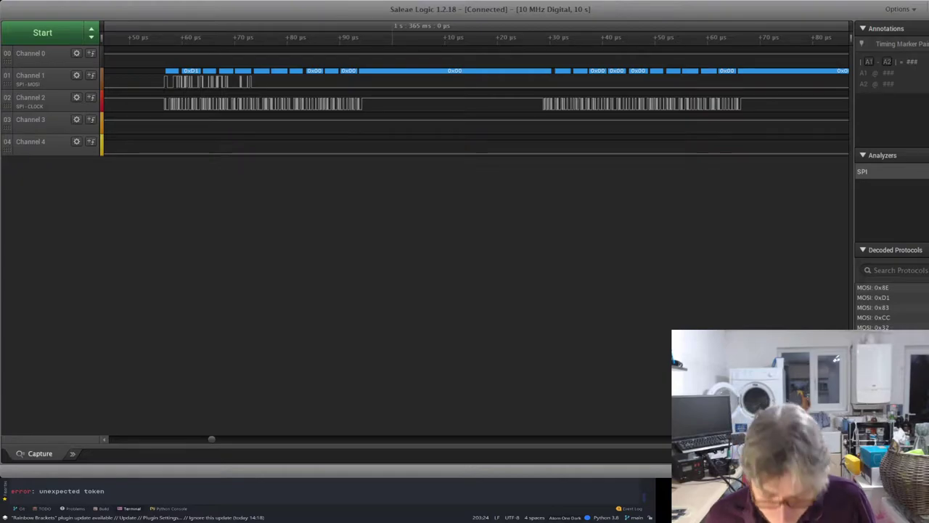
Rerun the black_crab build-and-load command in the terminal and continue execution in GDB.
key(Up)
key(Return)
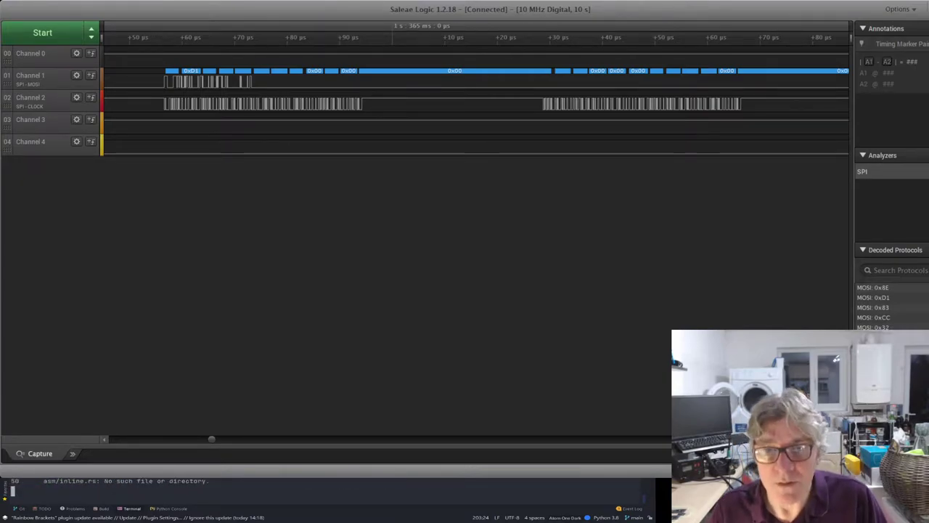
text(c)
key(Return)
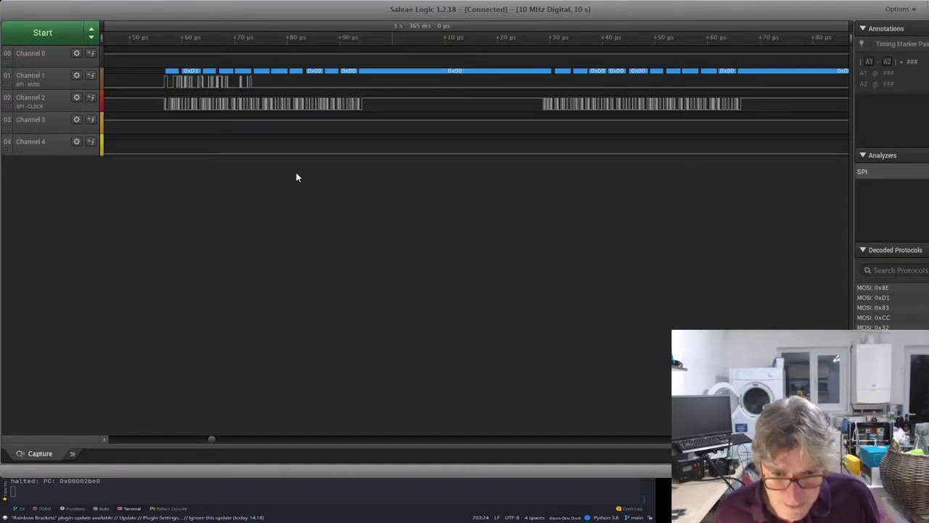
Record a new 4 s digital capture of the SPI lines at 10 MHz in Saleae Logic.
click(61, 39)
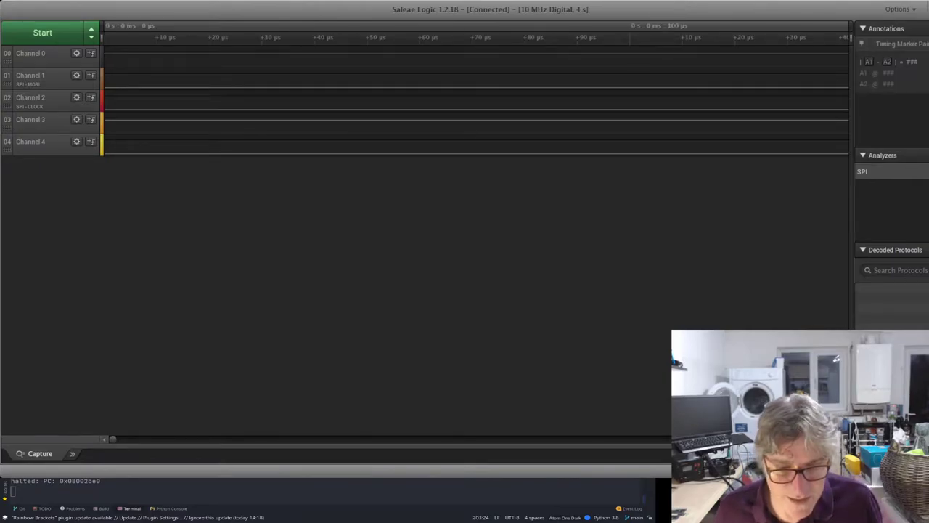
click(54, 33)
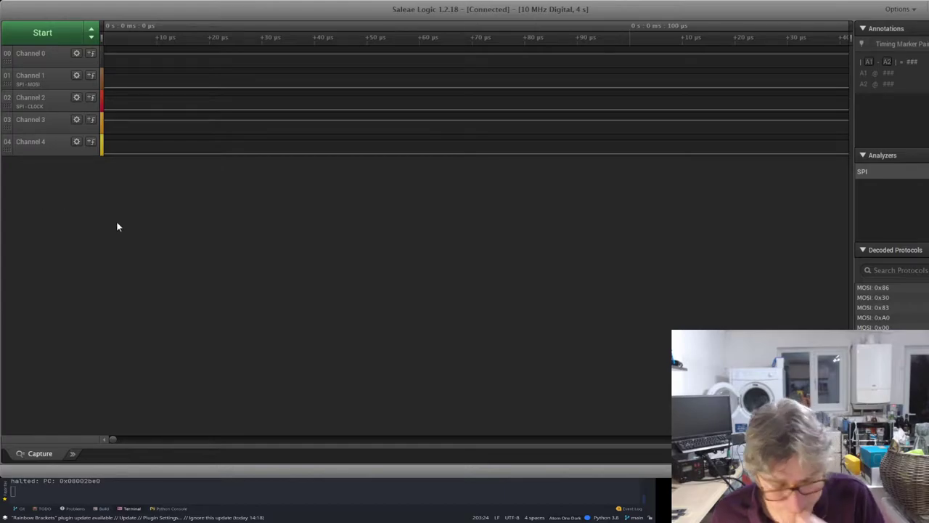
Locate the SPI activity near the 3 s mark of the capture and examine the first decoded MOSI bytes.
scroll(230, 105, down, 10)
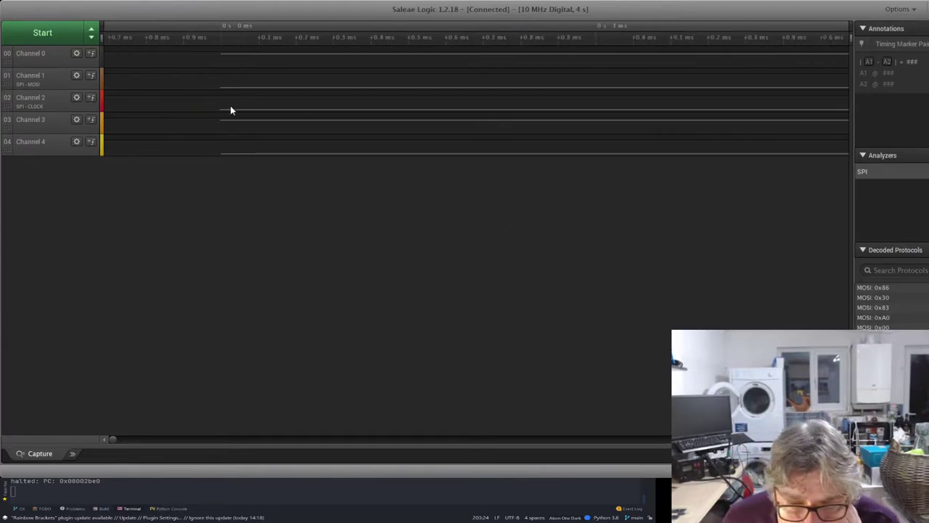
scroll(235, 110, down, 5)
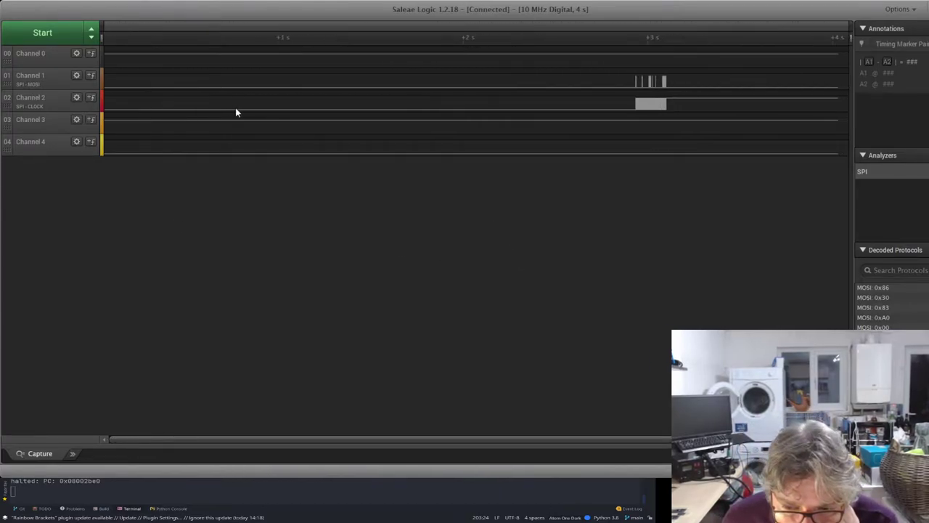
scroll(732, 98, up, 2)
scroll(731, 98, up, 1)
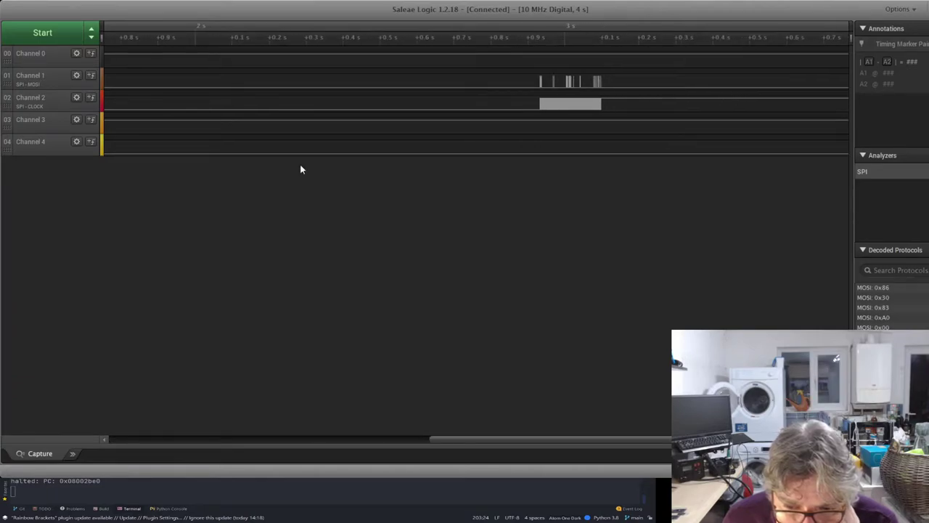
scroll(391, 108, down, 2)
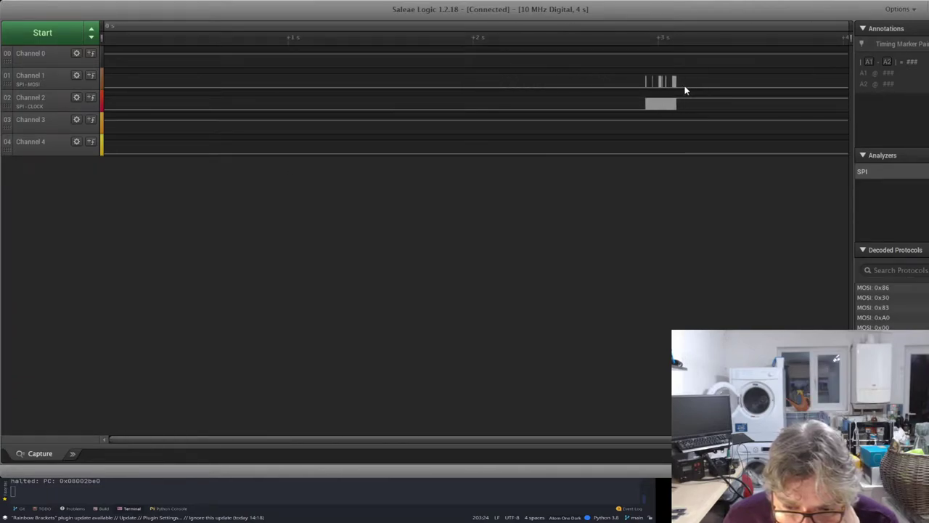
scroll(685, 91, up, 3)
scroll(442, 106, up, 2)
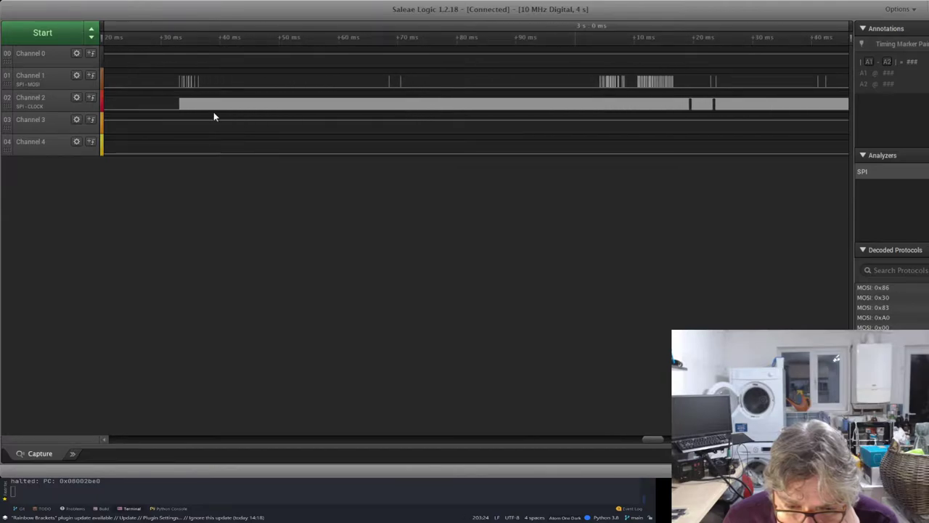
scroll(175, 107, up, 2)
scroll(194, 106, up, 7)
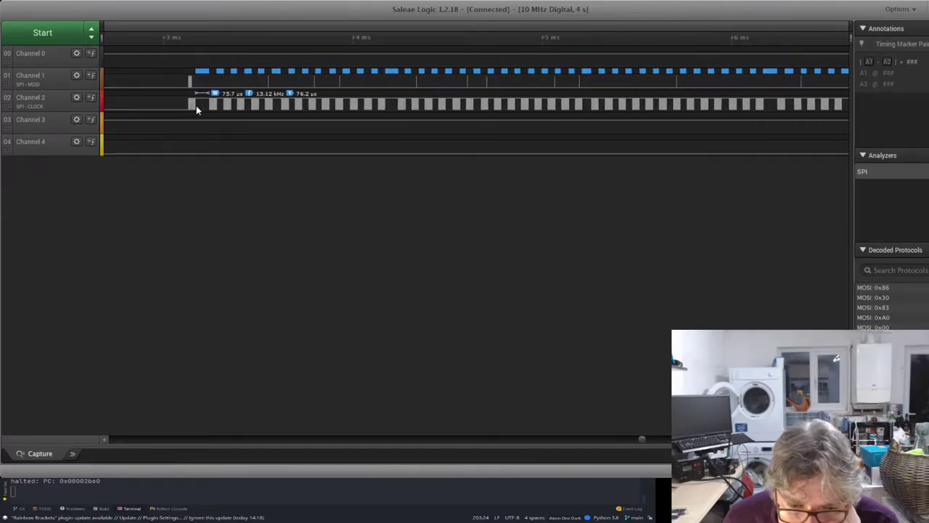
scroll(216, 113, up, 5)
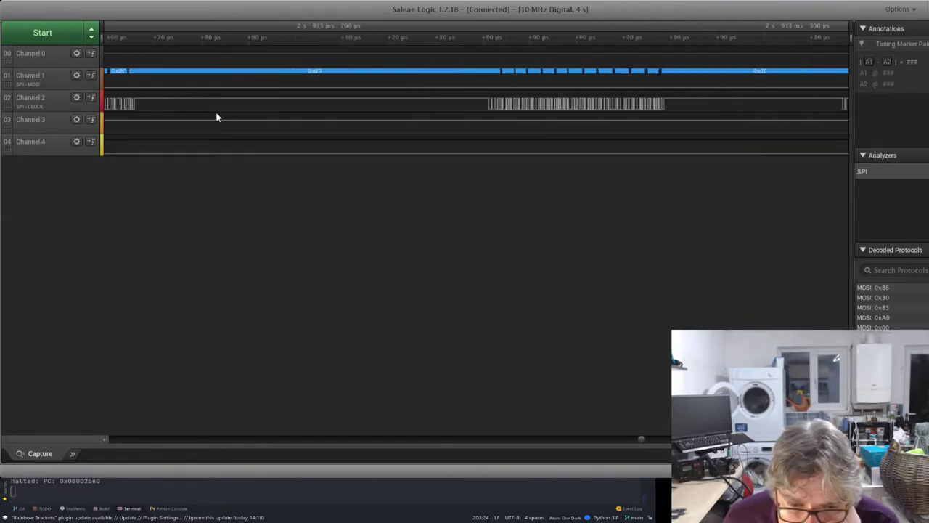
scroll(197, 114, up, 5)
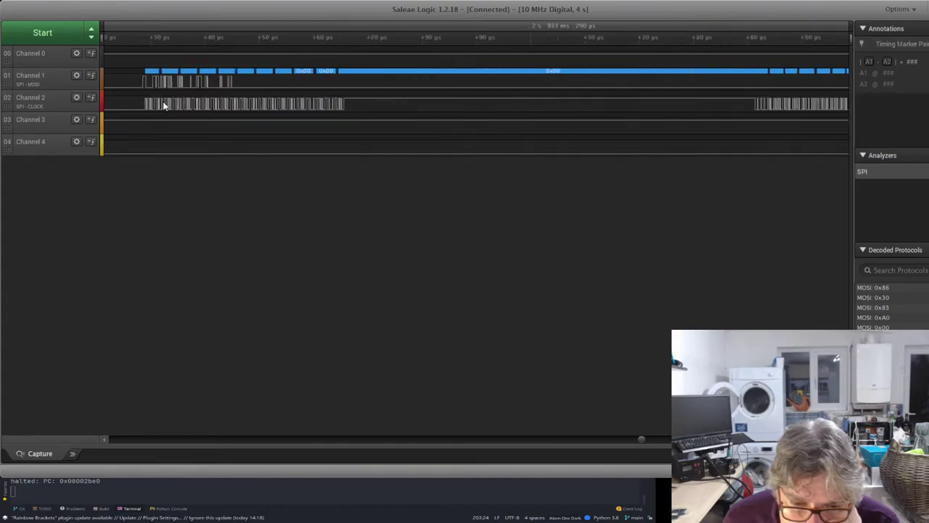
scroll(139, 107, up, 2)
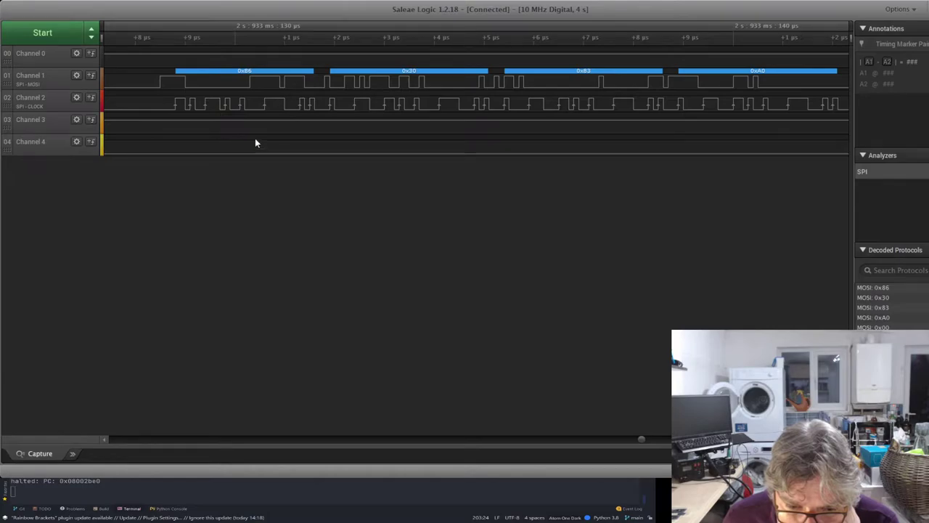
Follow the MOSI and clock traces through the rest of the first transfer and into the following clock bursts.
drag(649, 97, 324, 115)
scroll(175, 114, right, 10)
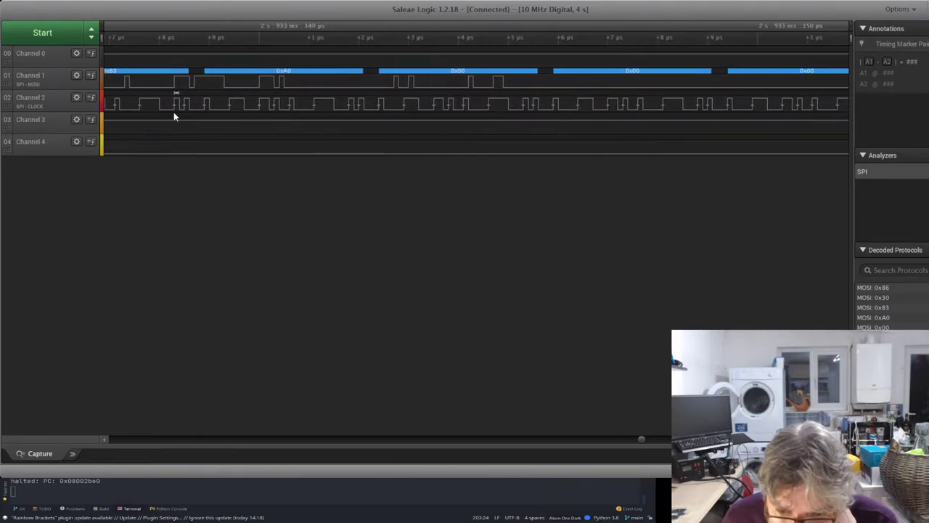
scroll(327, 95, right, 1)
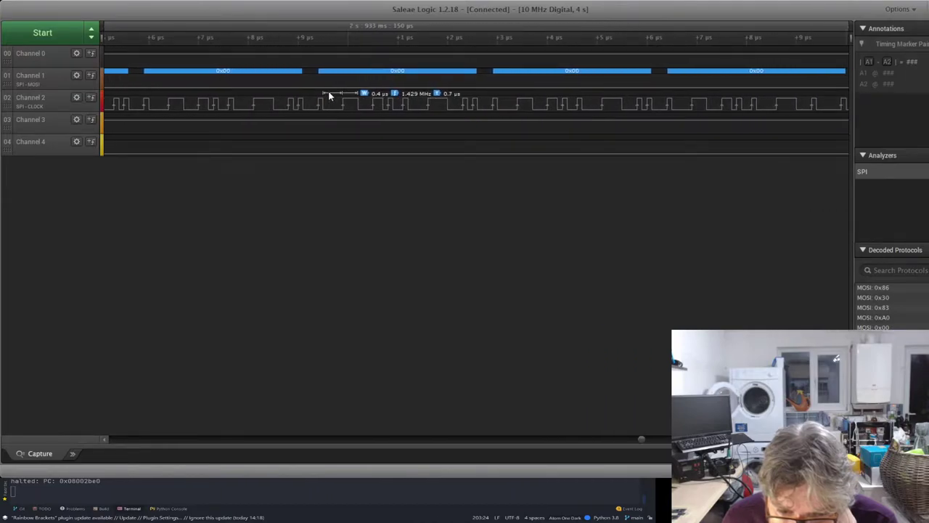
scroll(456, 119, down, 2)
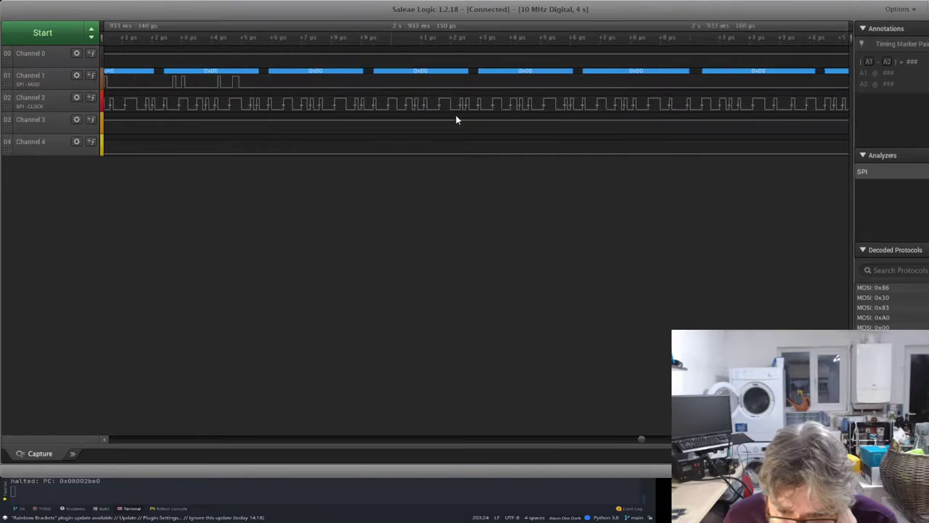
scroll(456, 118, down, 2)
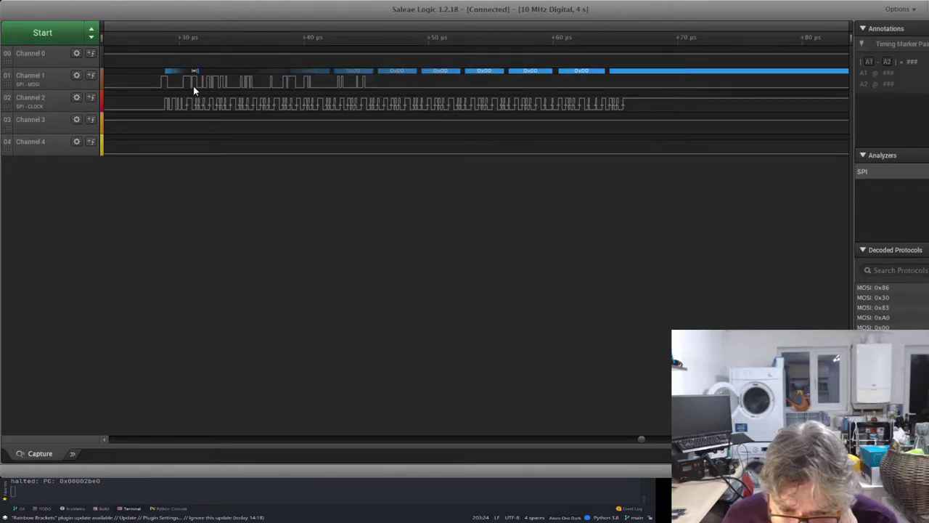
drag(611, 107, 457, 122)
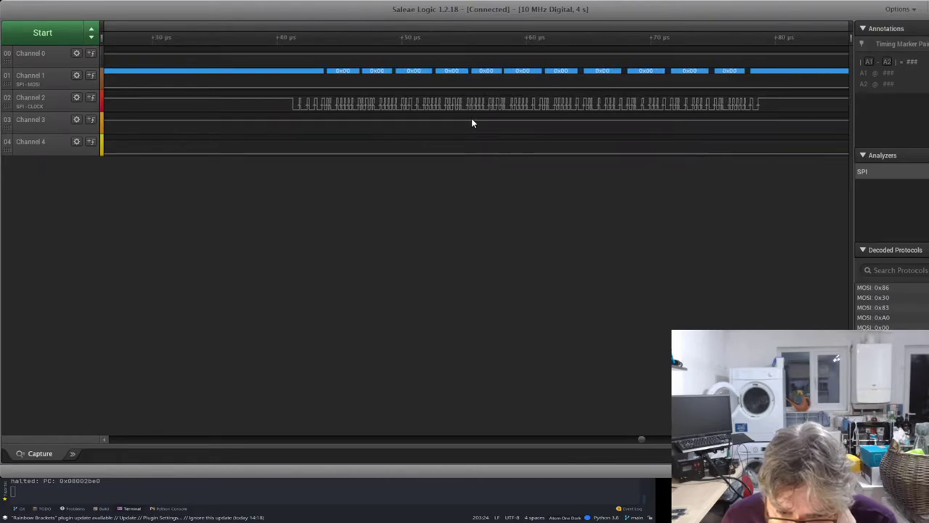
drag(477, 114, 354, 124)
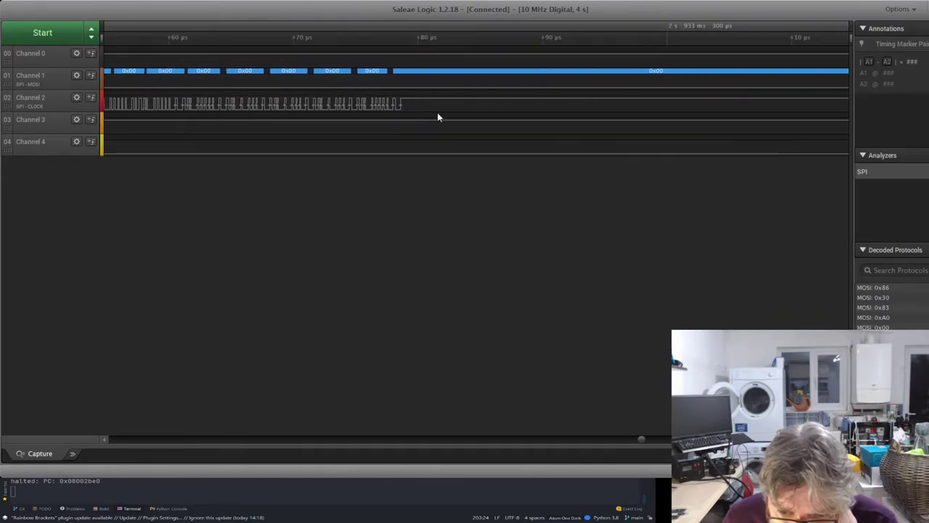
scroll(365, 126, down, 3)
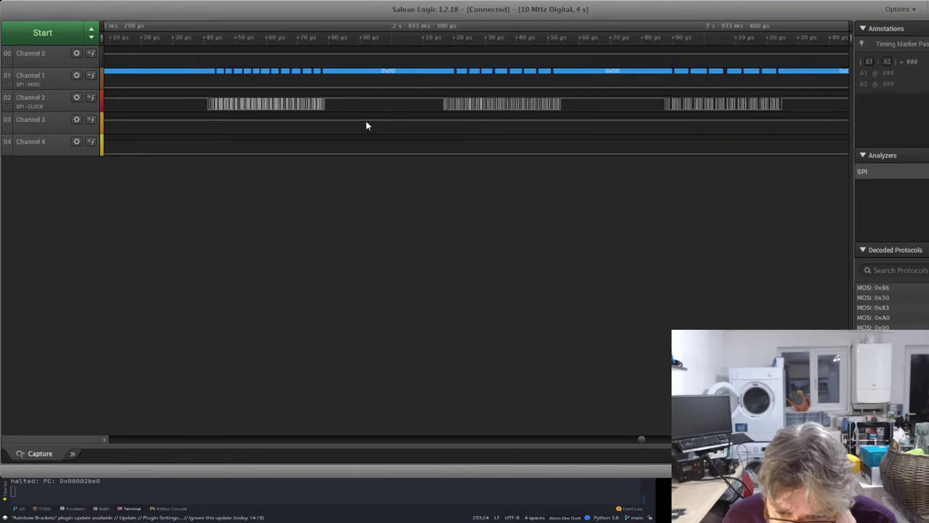
Examine the later clock bursts and the isolated MOSI pulse around 2 s 933 ms 550 µs.
drag(581, 97, 363, 114)
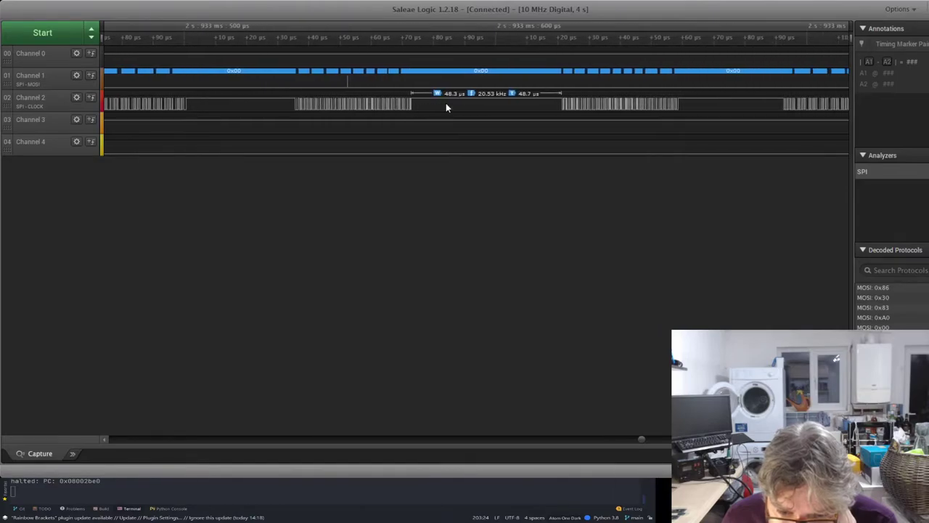
scroll(322, 101, up, 3)
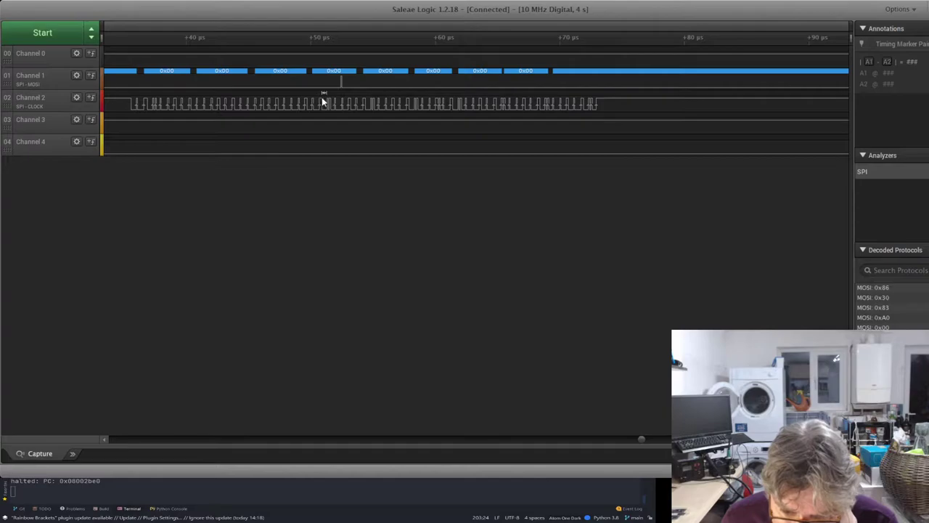
scroll(324, 101, up, 3)
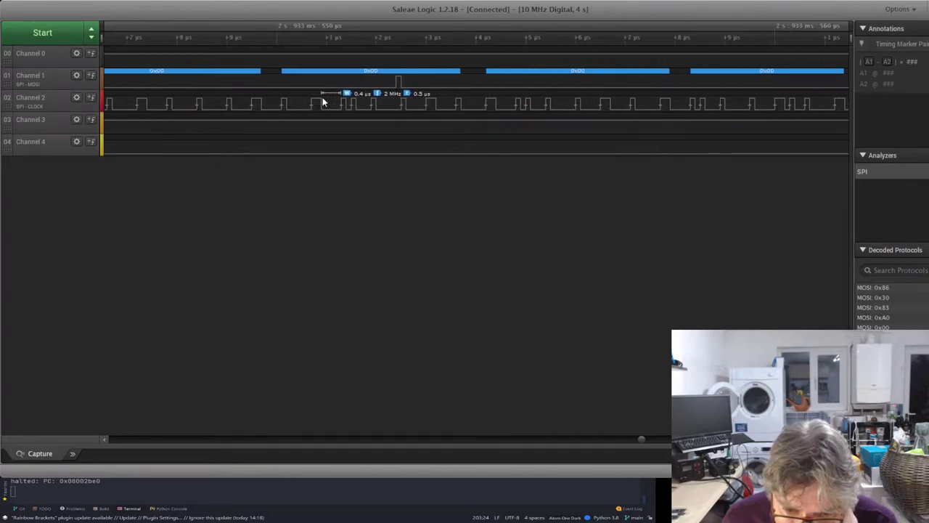
scroll(324, 101, down, 8)
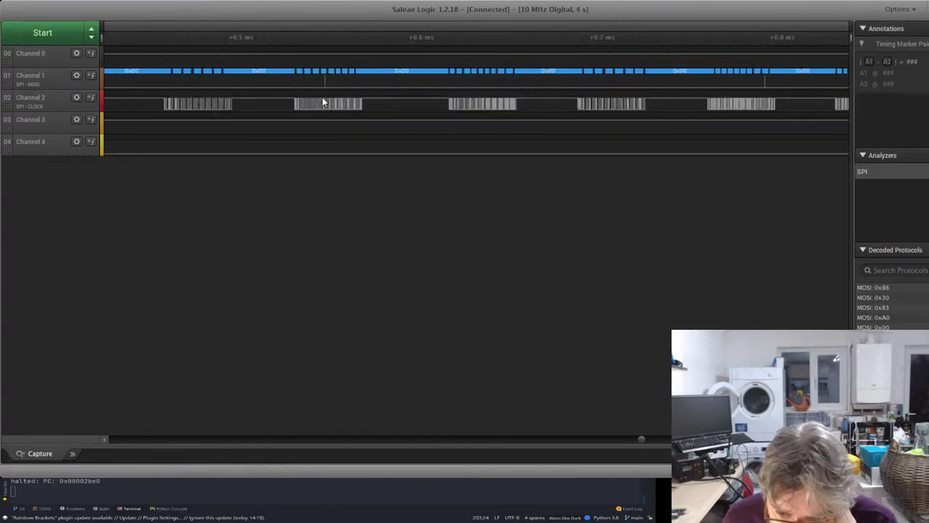
scroll(670, 102, down, 5)
Return to the start of the first transfer and inspect the clock and MOSI edges bit by bit across the opening bytes.
scroll(606, 104, up, 5)
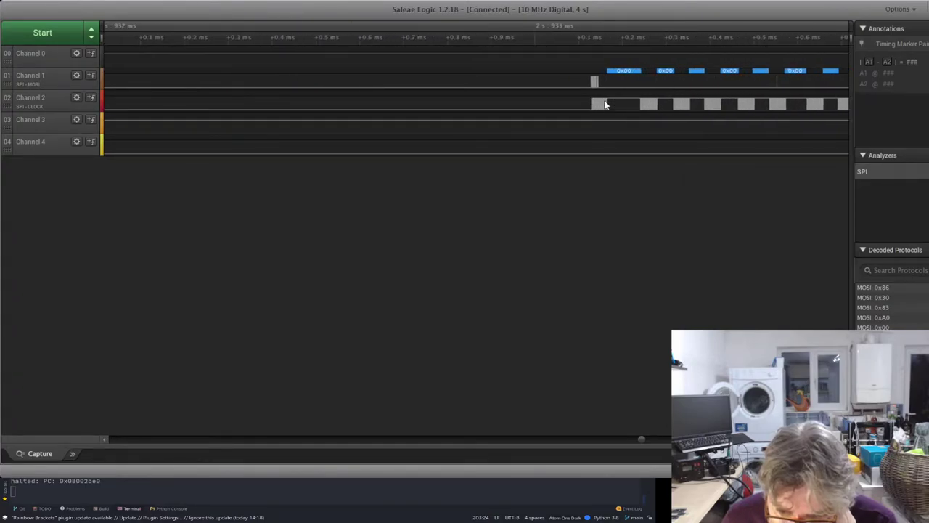
scroll(606, 104, up, 4)
scroll(504, 103, up, 6)
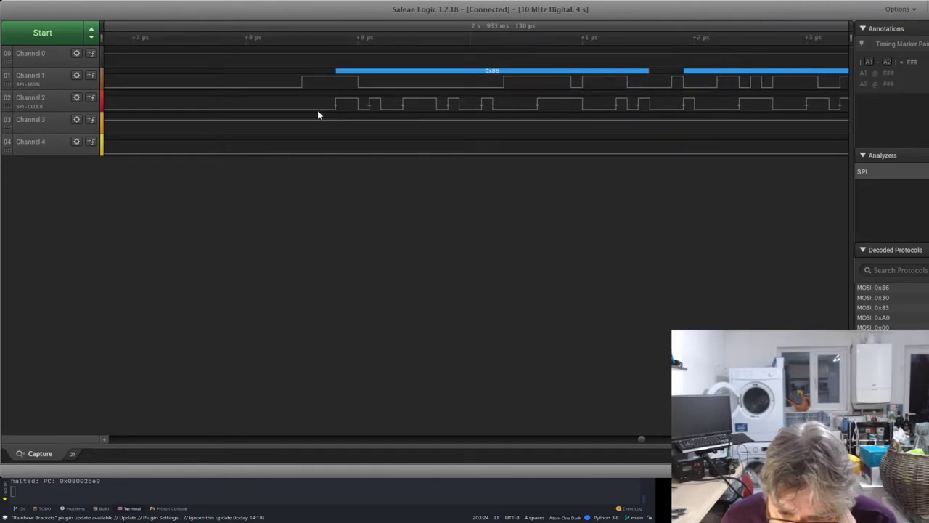
drag(477, 99, 280, 102)
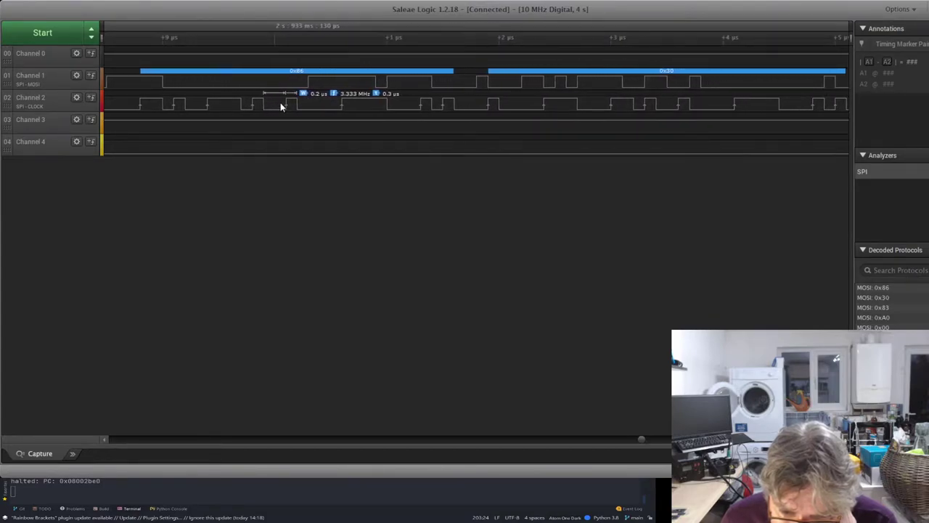
scroll(280, 102, down, 2)
scroll(280, 106, up, 2)
scroll(280, 106, down, 3)
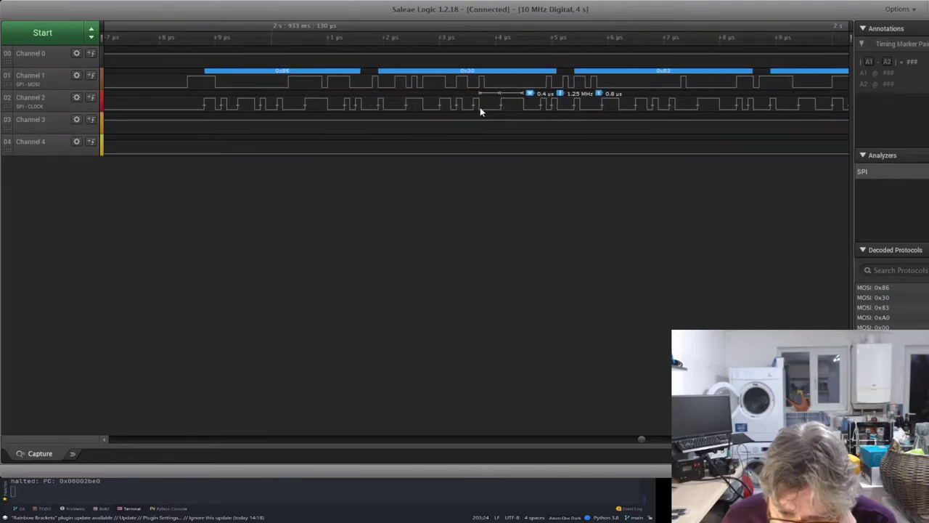
drag(484, 108, 413, 115)
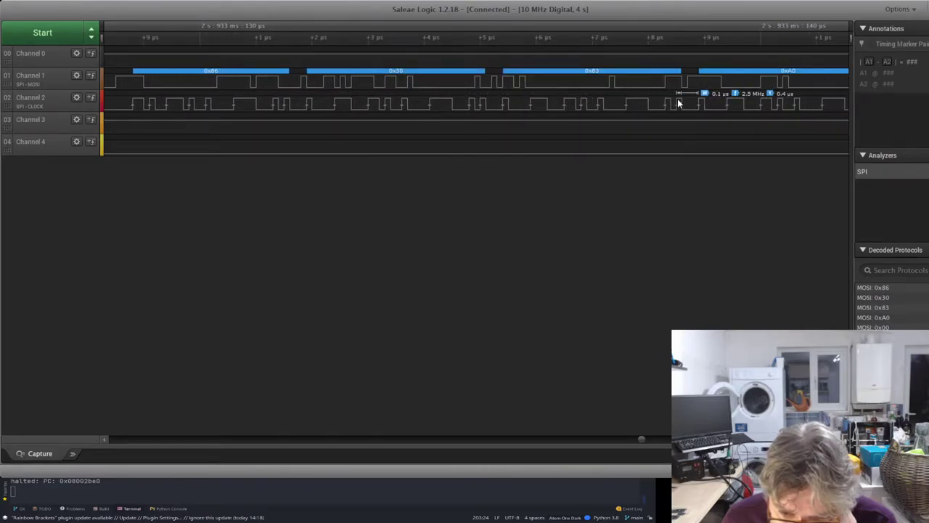
drag(775, 109, 441, 109)
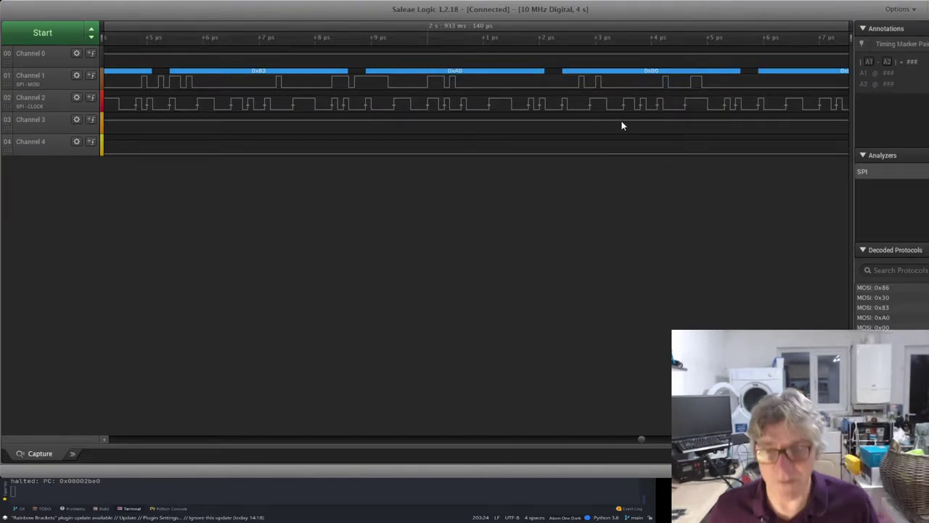
Compare the clock line's level before and after the first transfer and in the gaps between bursts.
scroll(616, 109, down, 3)
scroll(479, 134, up, 3)
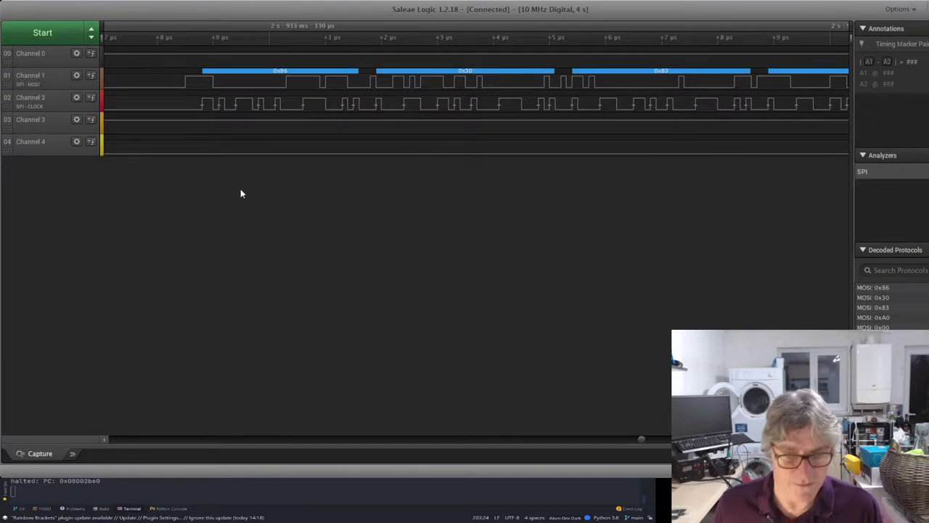
scroll(219, 144, down, 3)
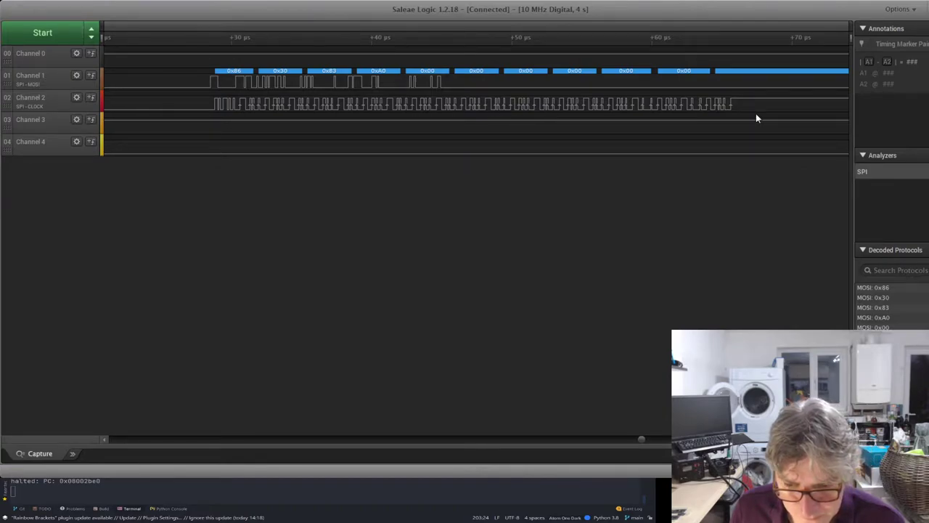
scroll(247, 138, down, 4)
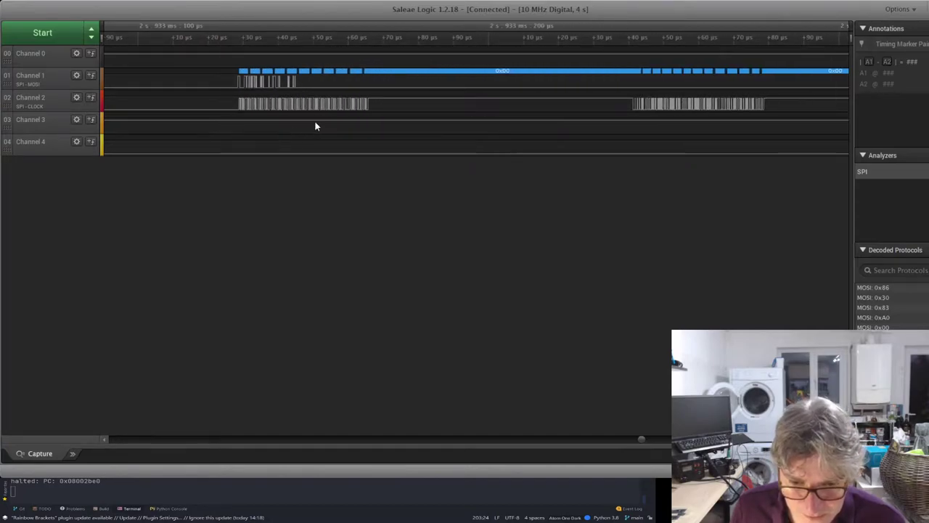
scroll(315, 123, up, 2)
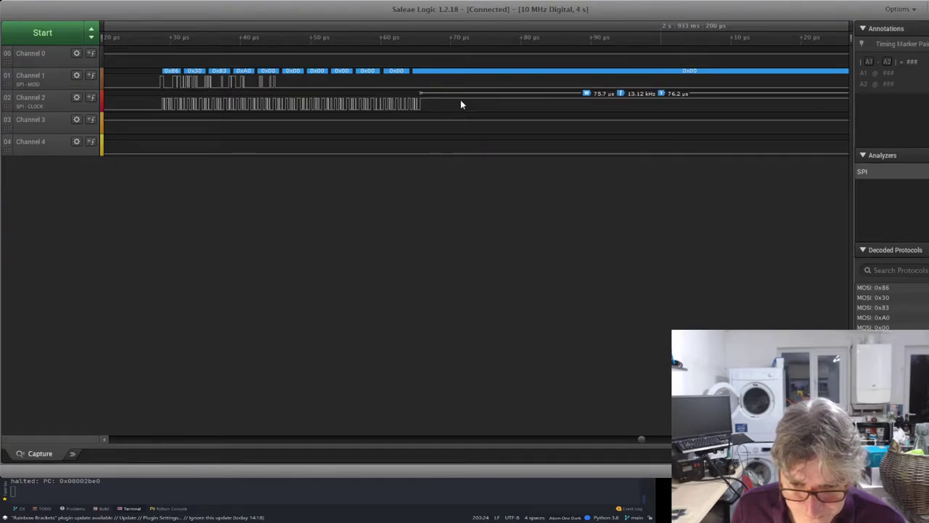
scroll(276, 138, down, 4)
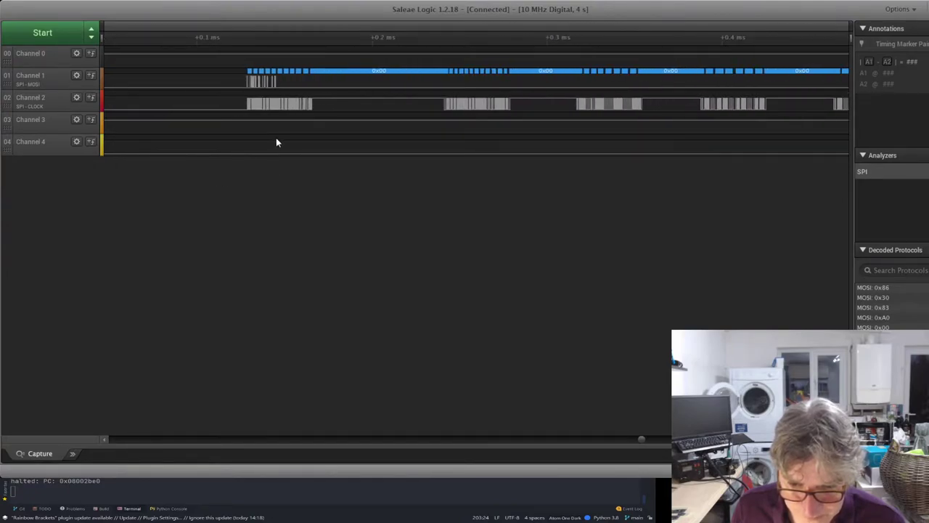
scroll(276, 142, up, 6)
scroll(275, 143, down, 2)
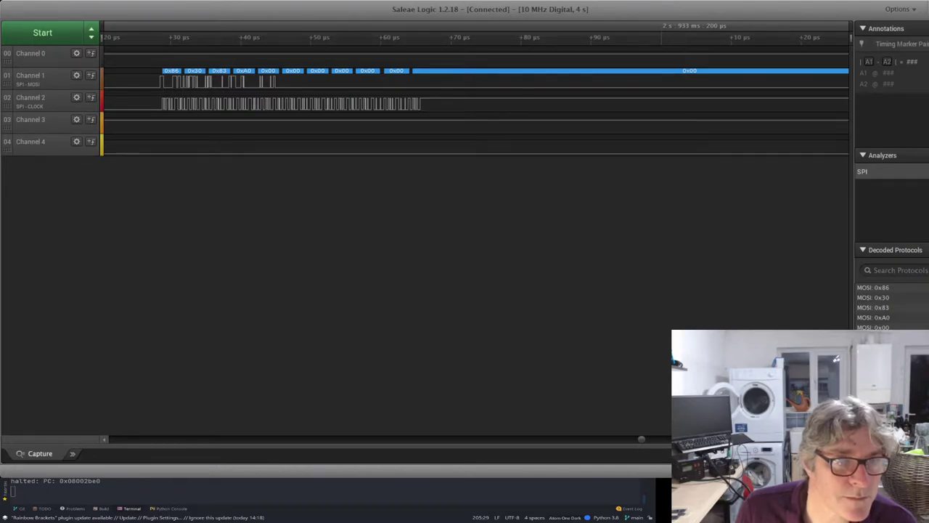
Switch to main.rs in the code editor and change line 92 of the send function to self.sck.set_low().ok();.
key(alt+Tab)
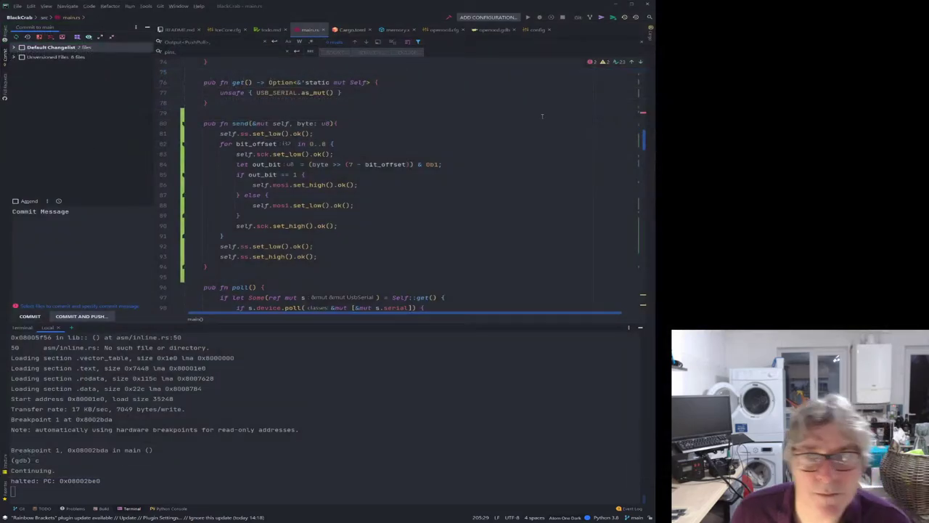
scroll(318, 206, down, 2)
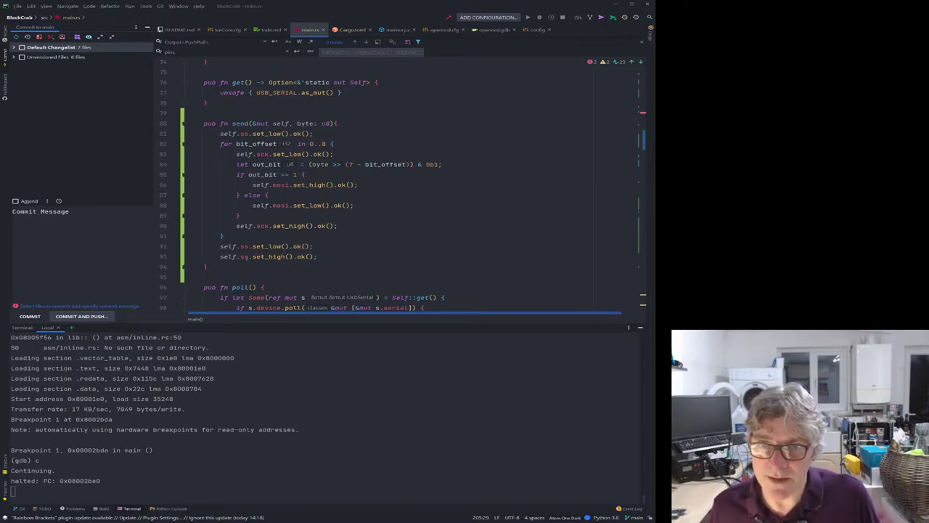
click(245, 247)
text(sck)
click(366, 248)
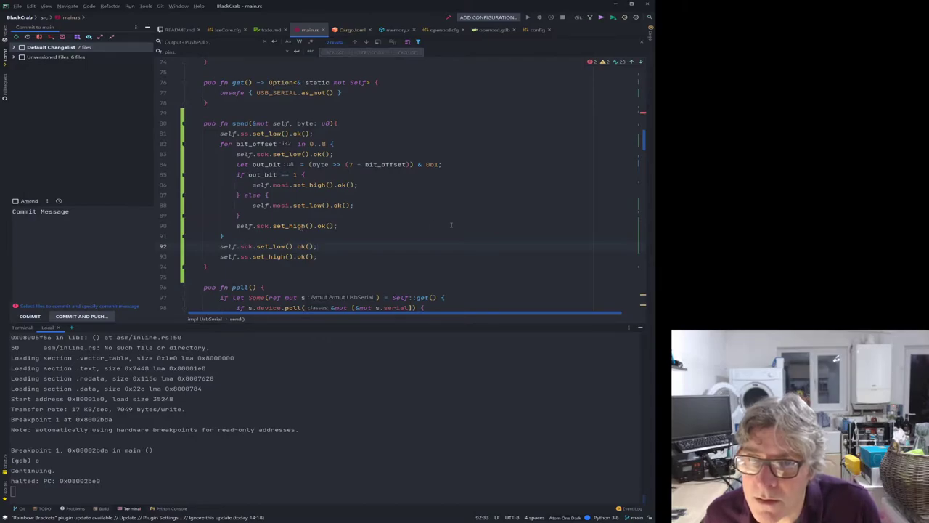
Interrupt the firmware running under gdb in the terminal and quit the debugging session, confirming the detach with y.
click(393, 233)
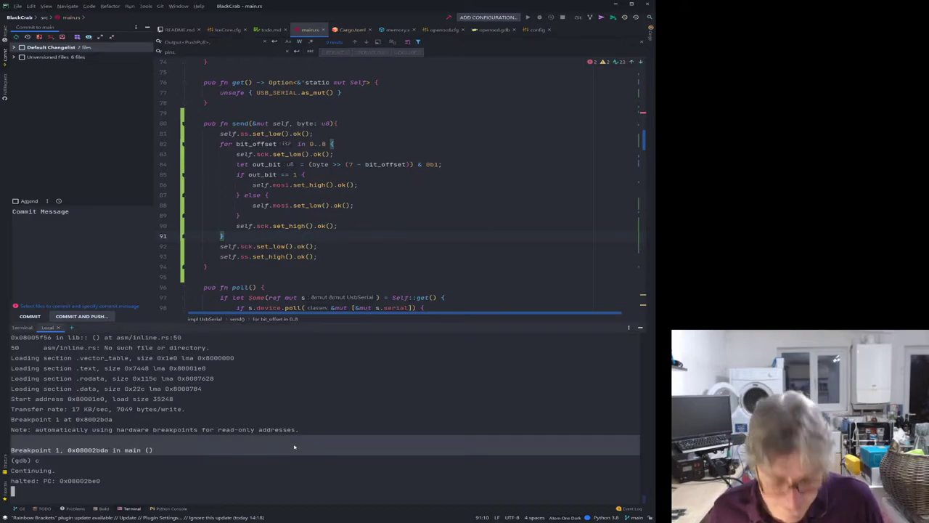
key(ctrl+c)
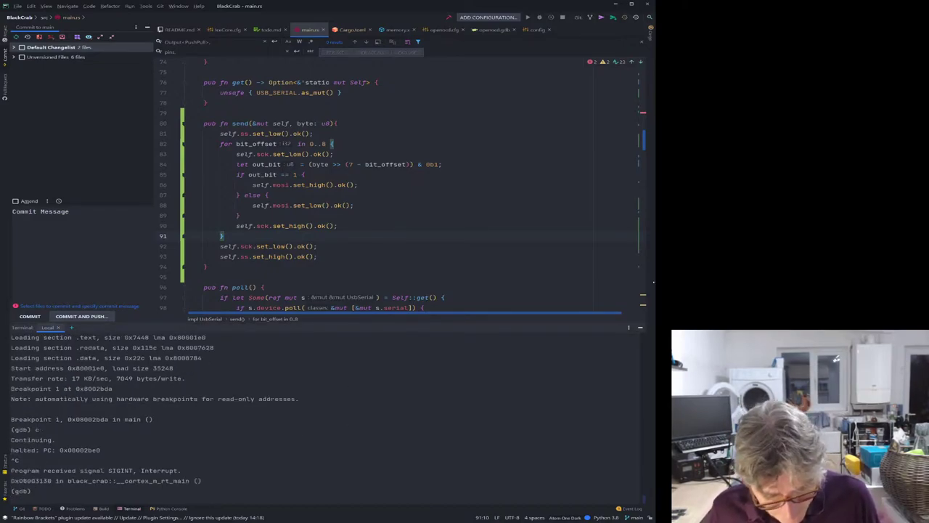
text(q)
key(Return)
text(yway? (y or n)
key(Return)
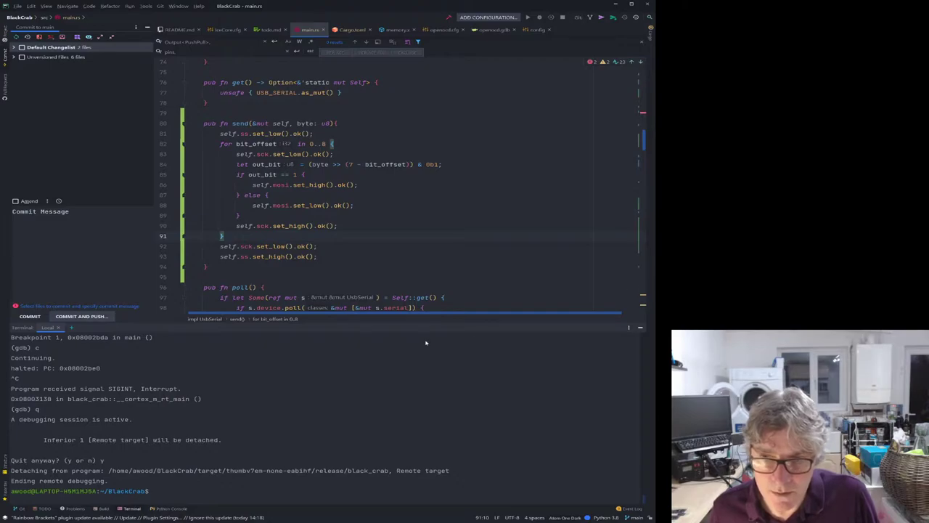
Rebuild and flash with cargo run --features "stm32f730, rt, usb_fs" --release, and continue execution from the main breakpoint.
key(Up)
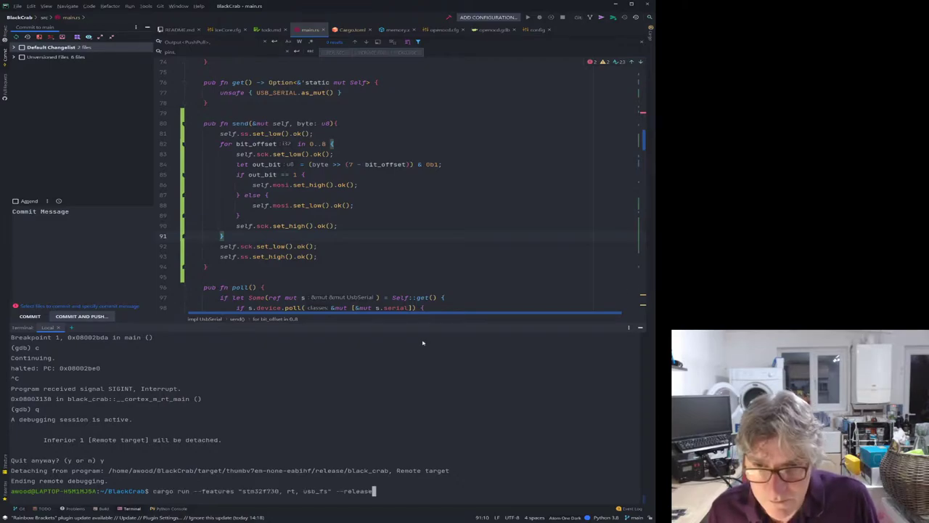
key(Return)
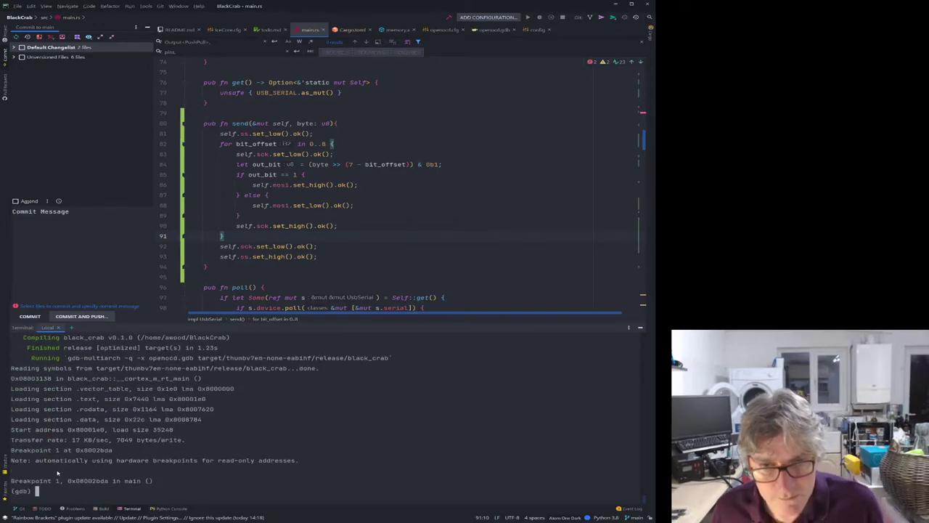
text(c)
key(Return)
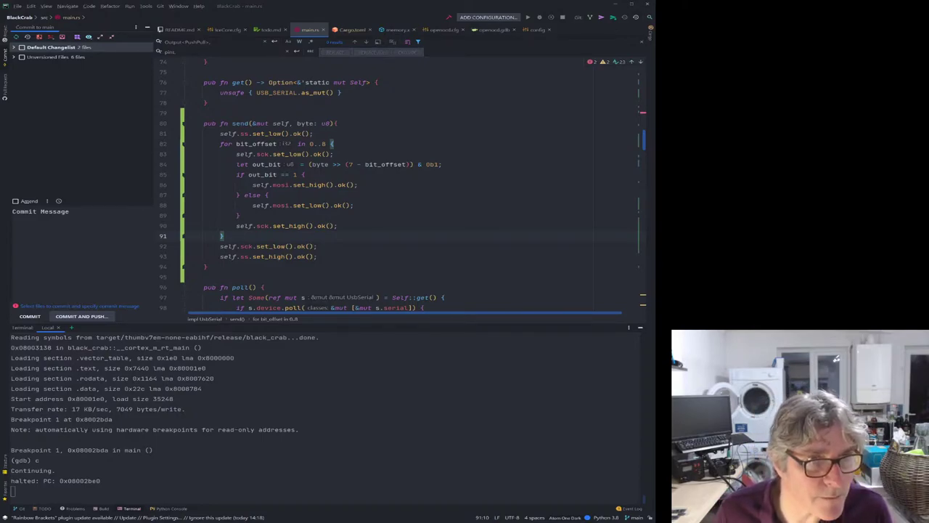
Switch to Saleae Logic and examine the start of the new capture and the first gaps between clock bursts.
key(alt+Tab)
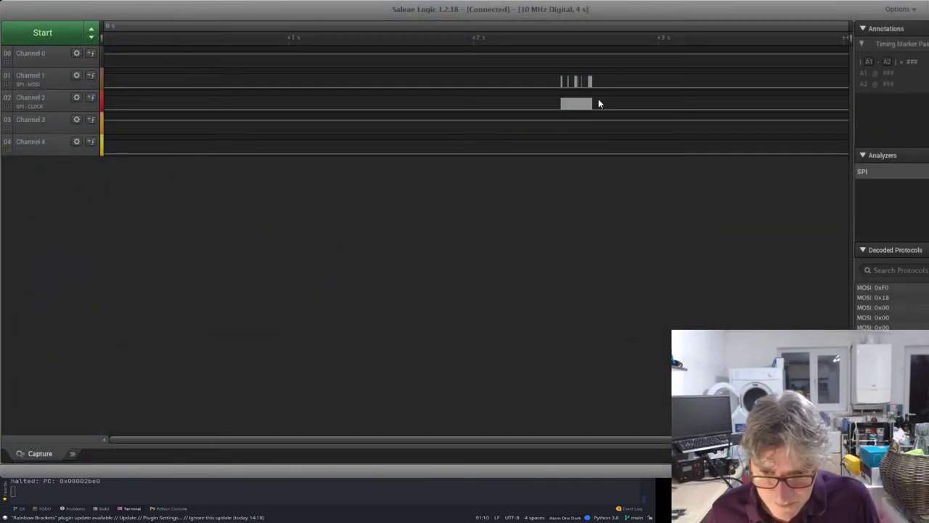
scroll(598, 98, up, 5)
scroll(405, 100, up, 8)
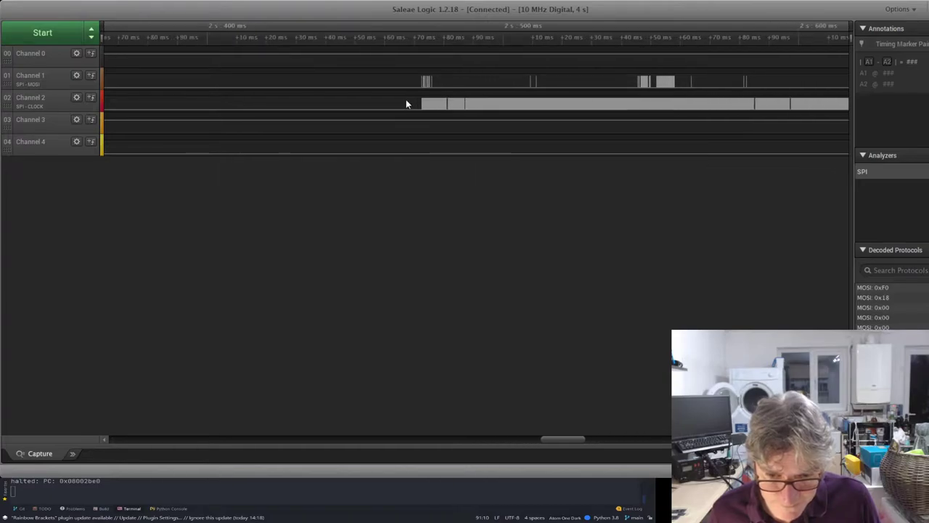
scroll(513, 100, up, 3)
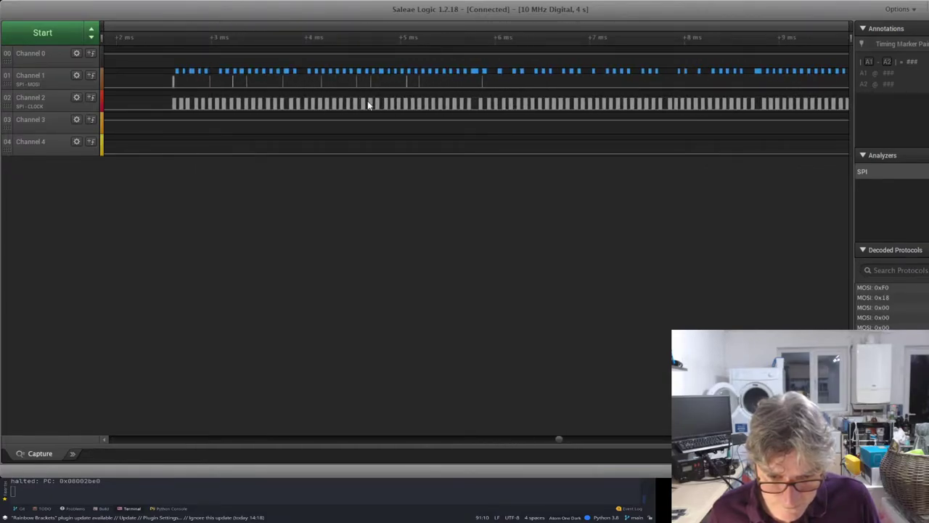
mouse_move(175, 90)
scroll(175, 91, up, 2)
scroll(175, 88, down, 5)
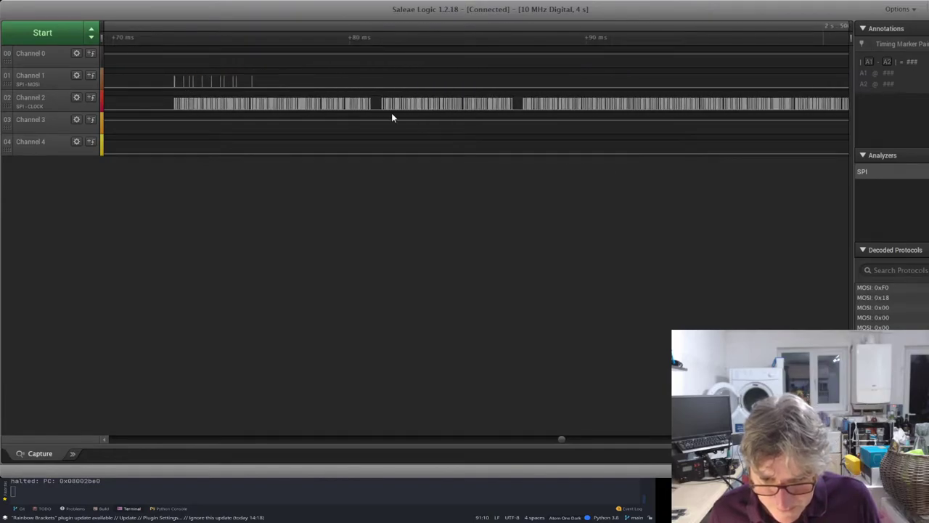
mouse_move(519, 111)
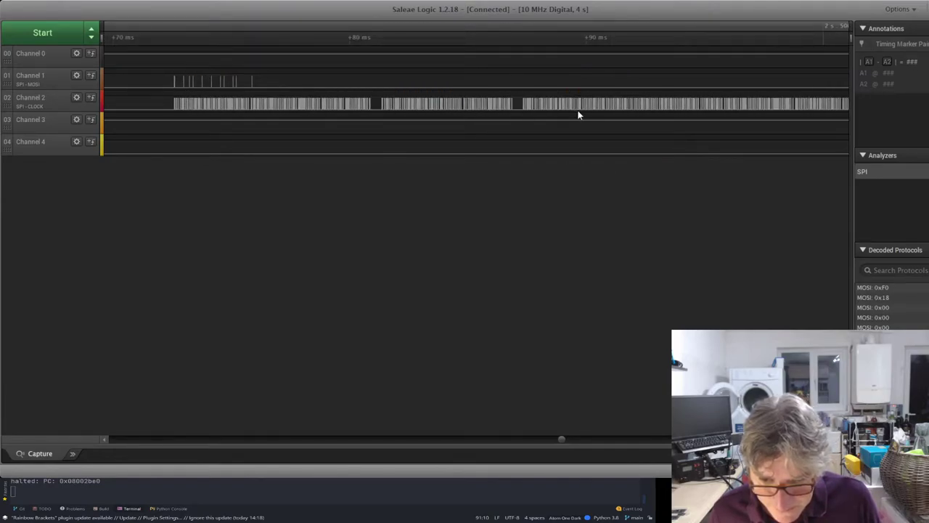
Survey the MOSI activity and clock gaps further along the capture, from about 2 s 500 ms to 2 s 620 ms.
scroll(579, 109, down, 5)
drag(752, 116, 432, 114)
scroll(432, 114, down, 2)
scroll(624, 112, down, 3)
scroll(624, 111, up, 5)
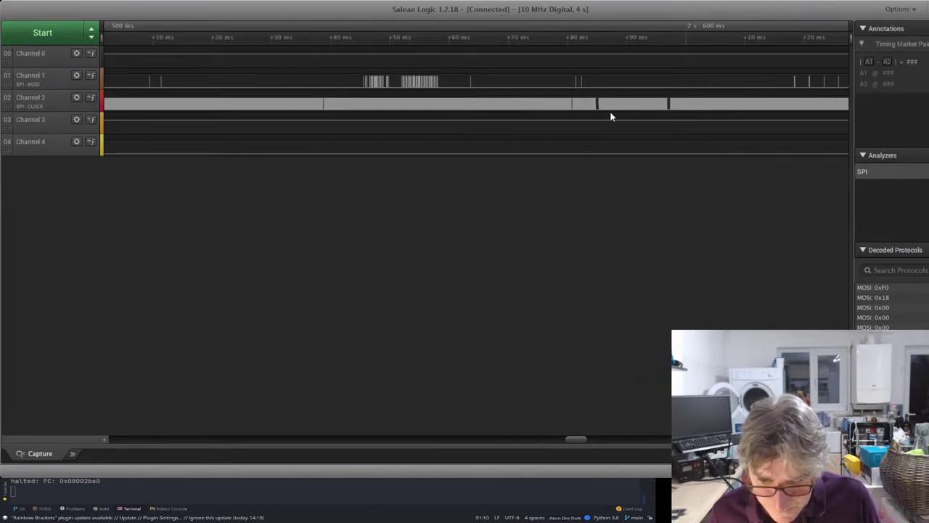
Return to the start of the transfer near 2 s 472 ms 590 µs and inspect the first byte's MOSI and clock edges.
scroll(611, 117, down, 2)
scroll(446, 106, up, 5)
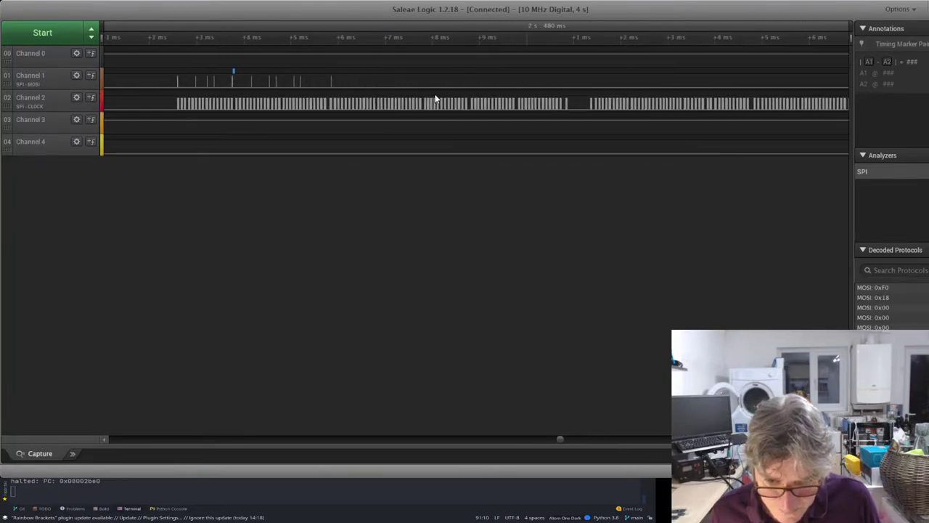
scroll(173, 104, up, 2)
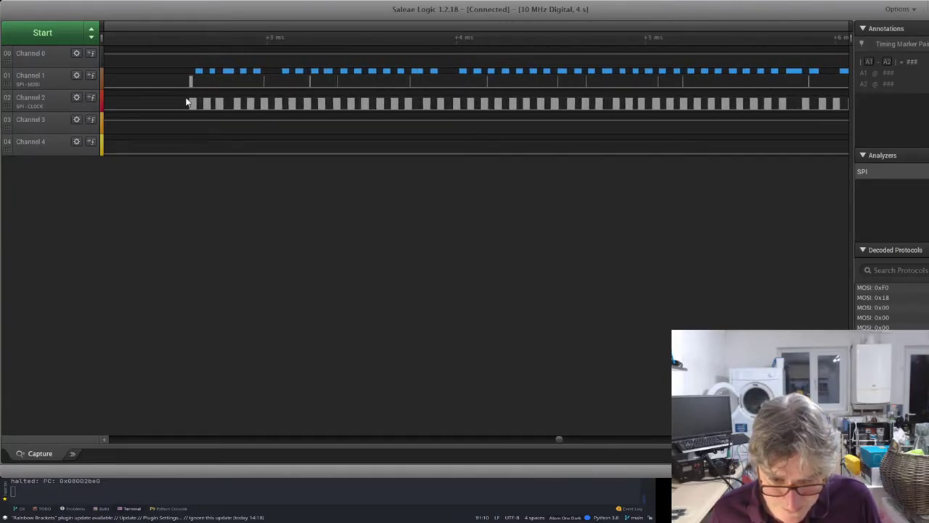
scroll(186, 102, up, 2)
scroll(186, 102, up, 4)
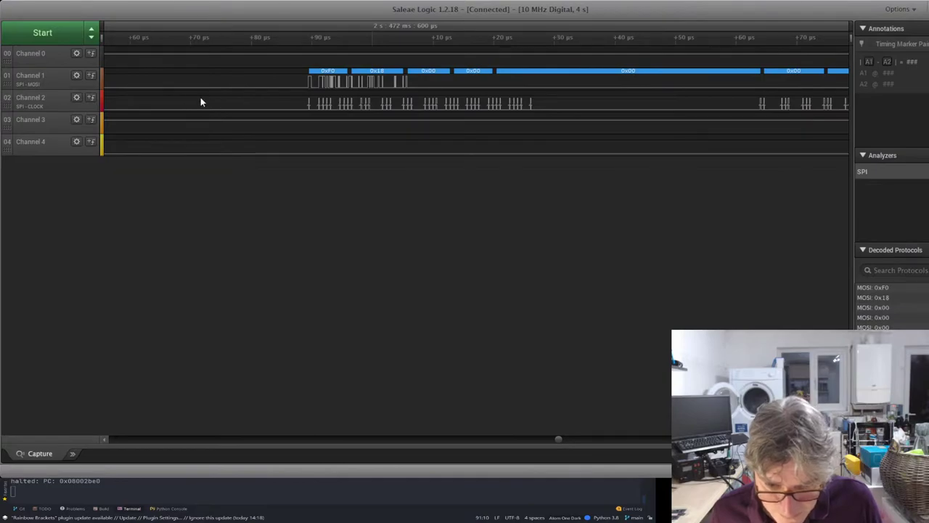
scroll(213, 103, up, 1)
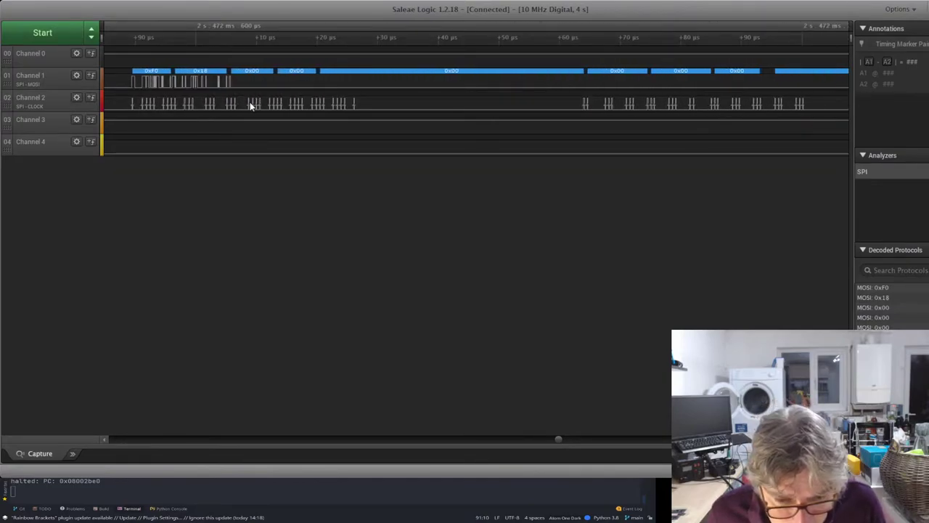
scroll(239, 106, down, 1)
scroll(197, 108, up, 4)
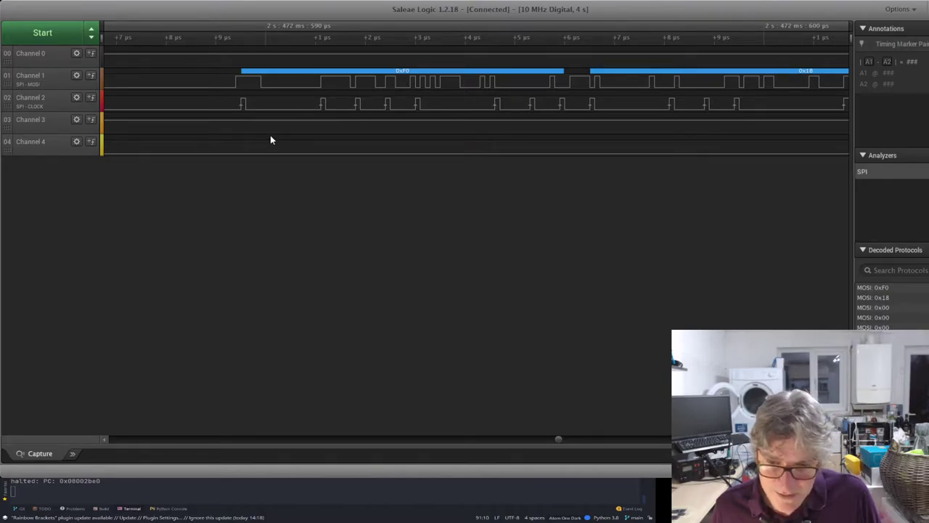
scroll(246, 106, up, 3)
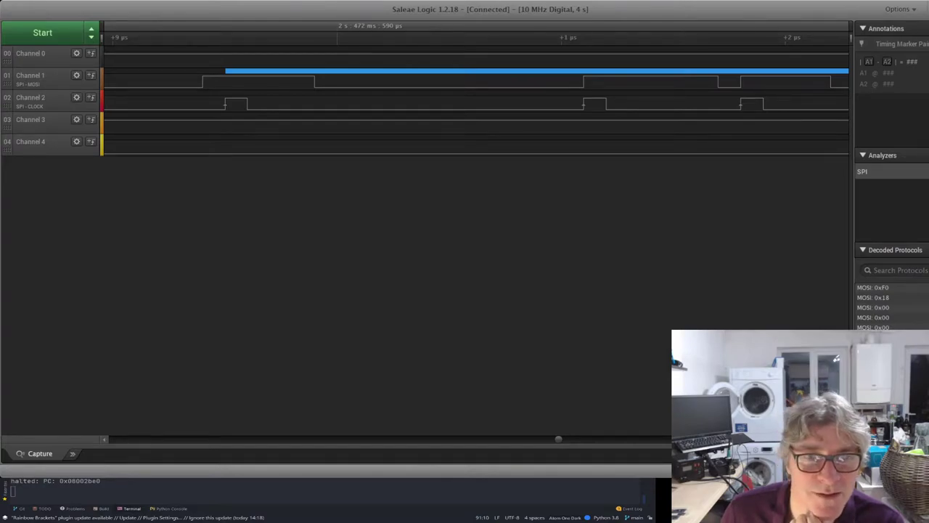
mouse_move(234, 101)
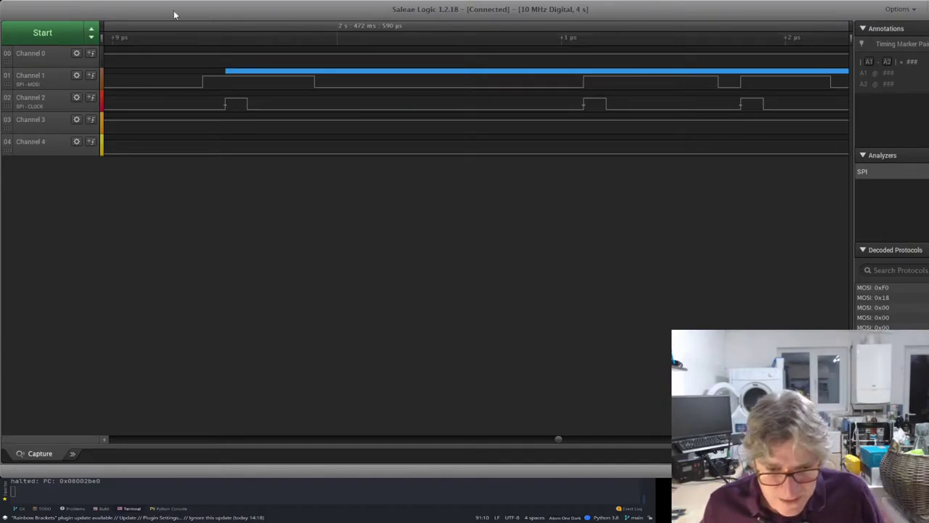
mouse_move(299, 101)
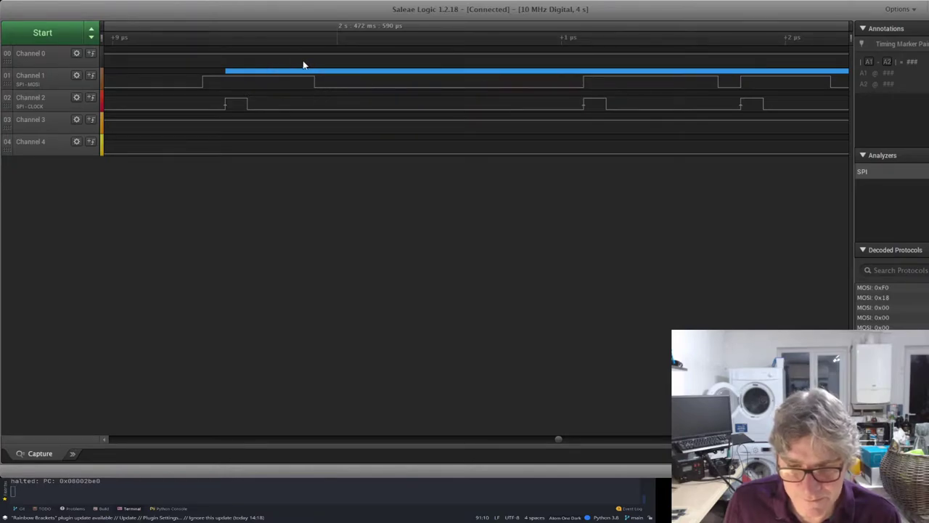
Measure the intervals between clock pulses and compare them with the MOSI transitions across the first decoded bytes.
mouse_move(247, 106)
scroll(241, 108, down, 3)
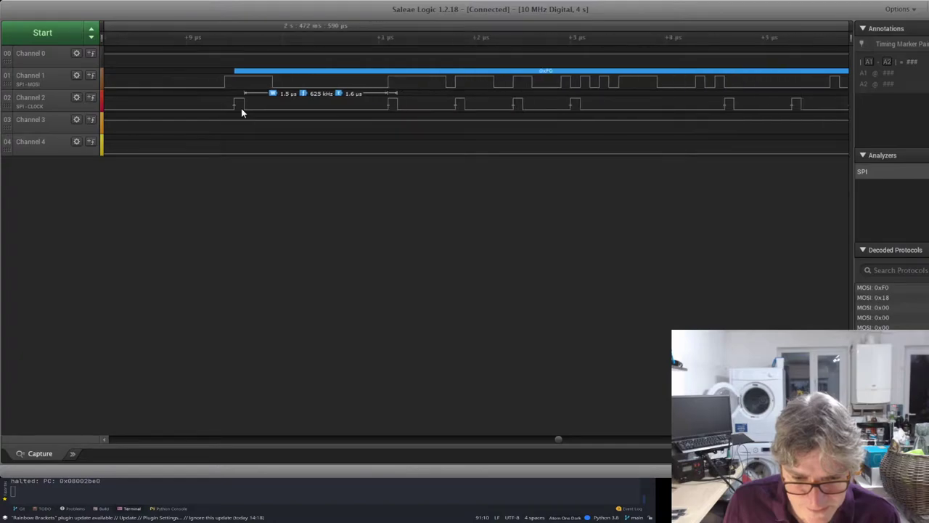
scroll(241, 108, up, 5)
scroll(242, 110, down, 3)
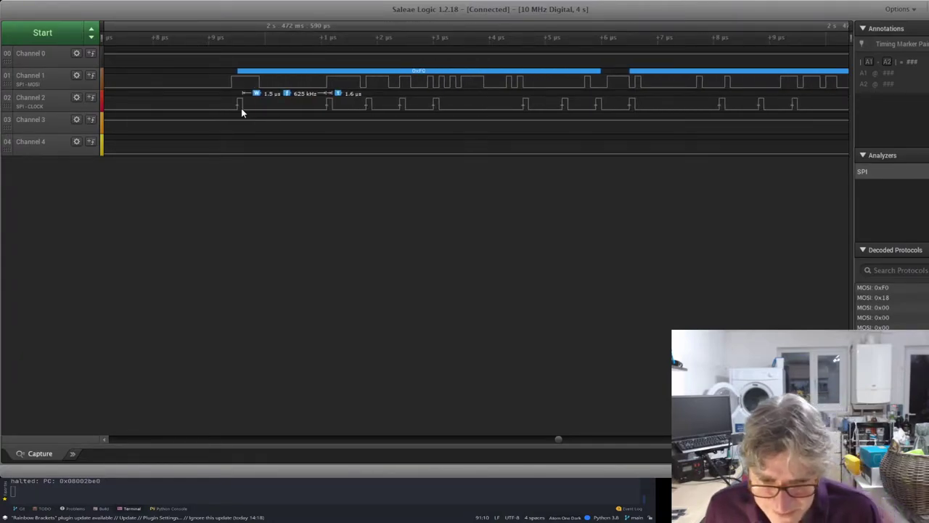
scroll(241, 108, down, 1)
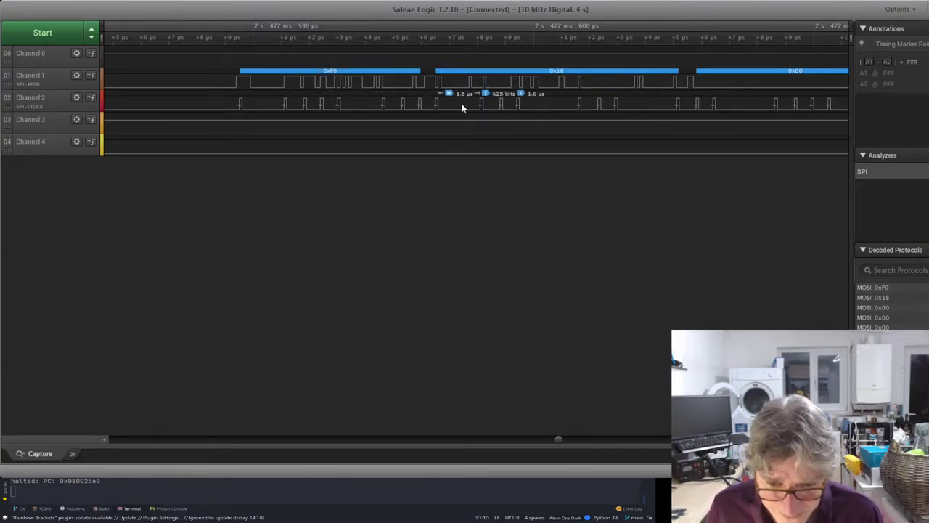
scroll(339, 89, up, 1)
scroll(339, 89, up, 1)
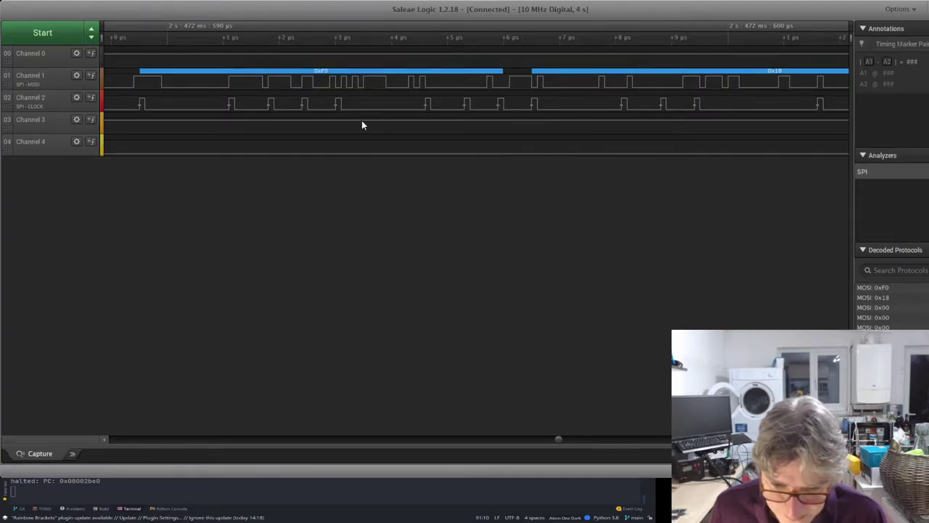
scroll(332, 124, down, 4)
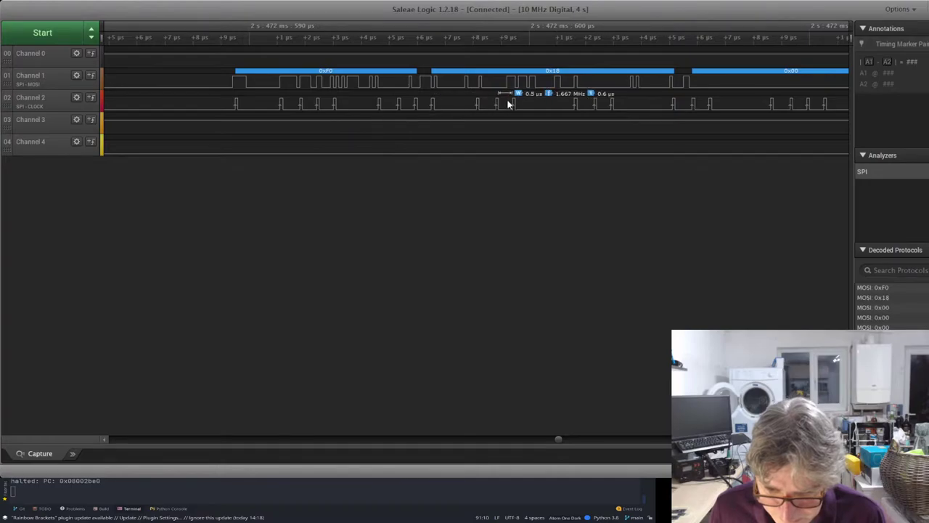
scroll(489, 101, down, 2)
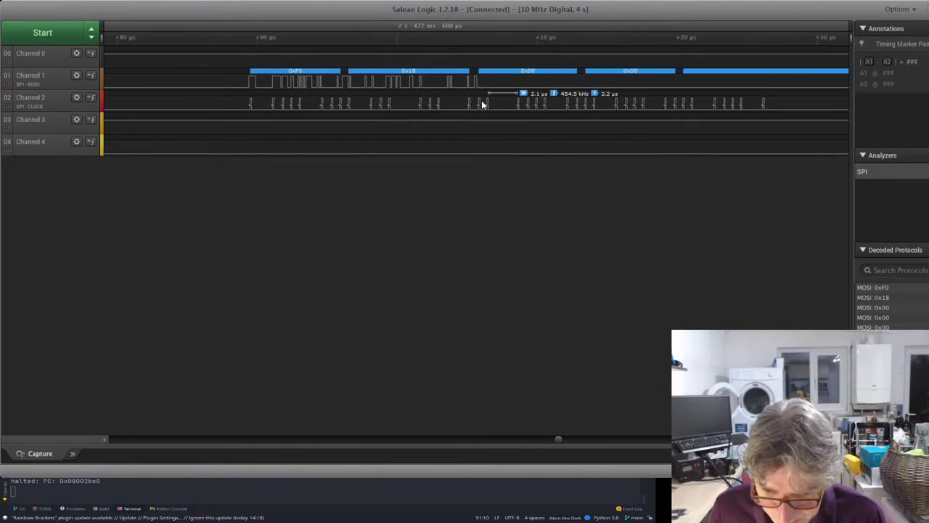
Examine the clock bursts around 2 s 473 ms and measure the idle gap between them.
scroll(491, 105, right, 2)
scroll(233, 109, down, 5)
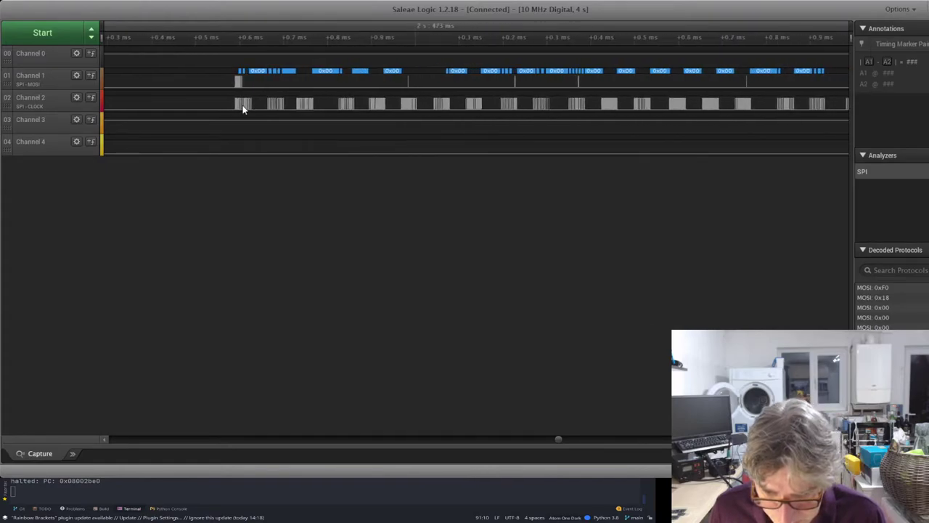
scroll(436, 94, up, 5)
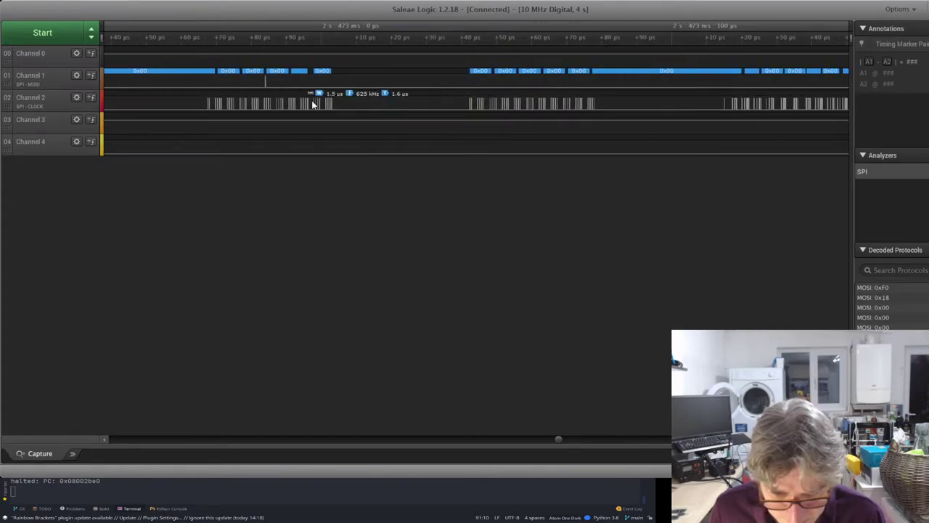
scroll(258, 104, up, 5)
scroll(257, 98, down, 4)
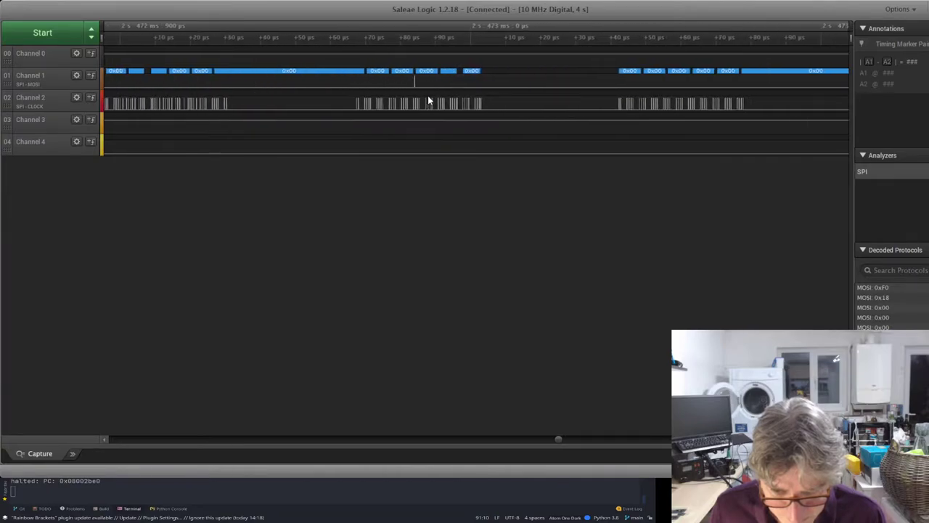
scroll(363, 98, up, 3)
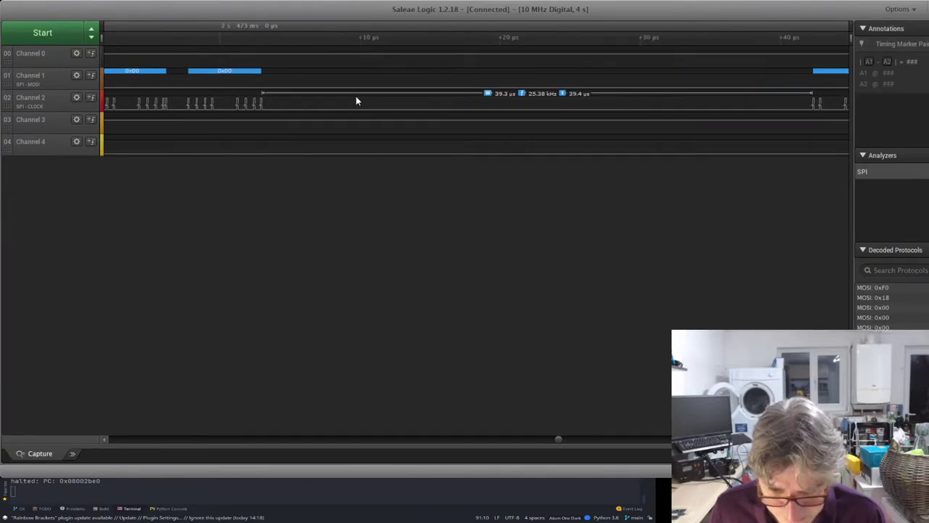
scroll(367, 98, down, 3)
scroll(668, 92, up, 2)
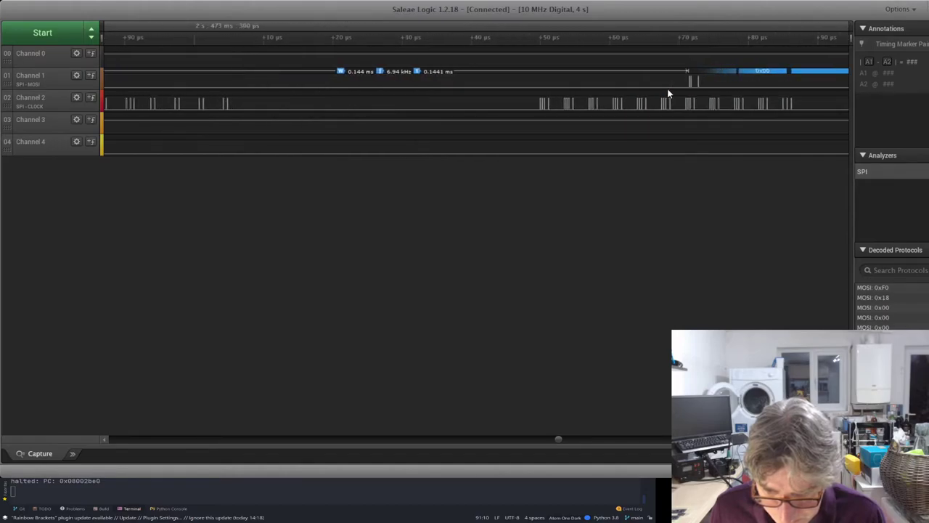
Inspect the isolated MOSI pulses near 2 s 473 ms 370 µs against the neighbouring clock edges and burst gaps.
scroll(667, 93, down, 4)
scroll(592, 93, up, 2)
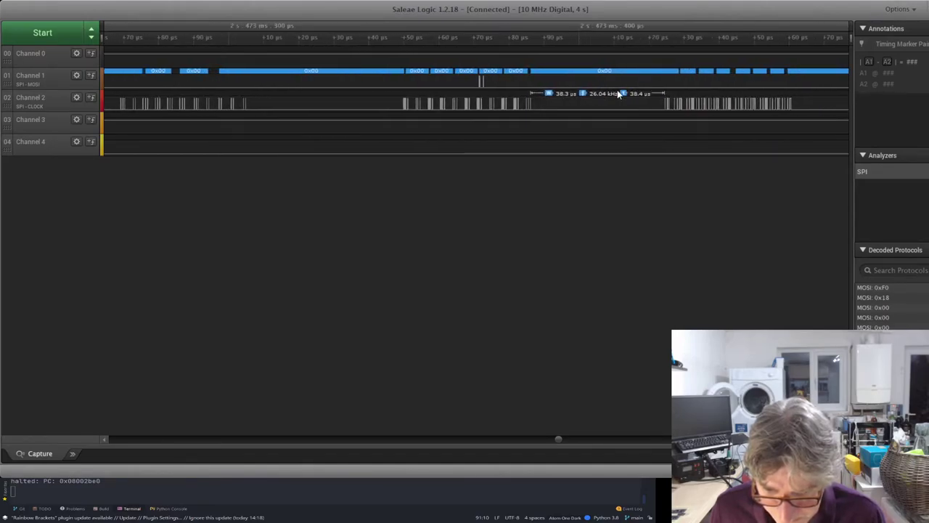
scroll(290, 99, up, 4)
scroll(526, 86, up, 3)
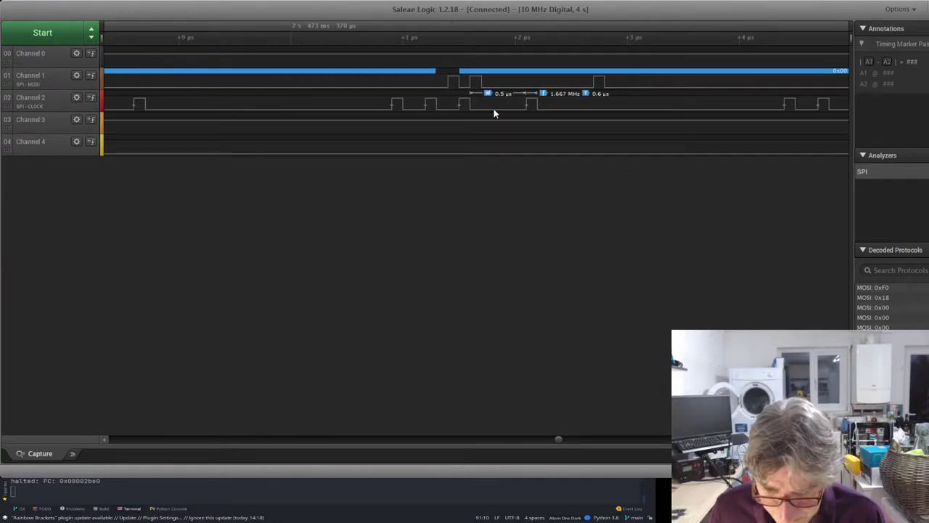
scroll(468, 101, down, 2)
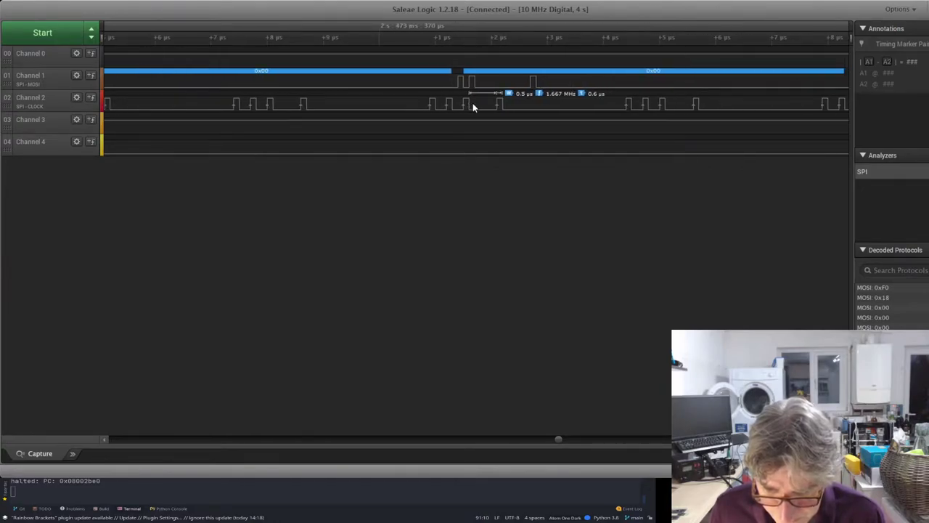
scroll(473, 107, down, 5)
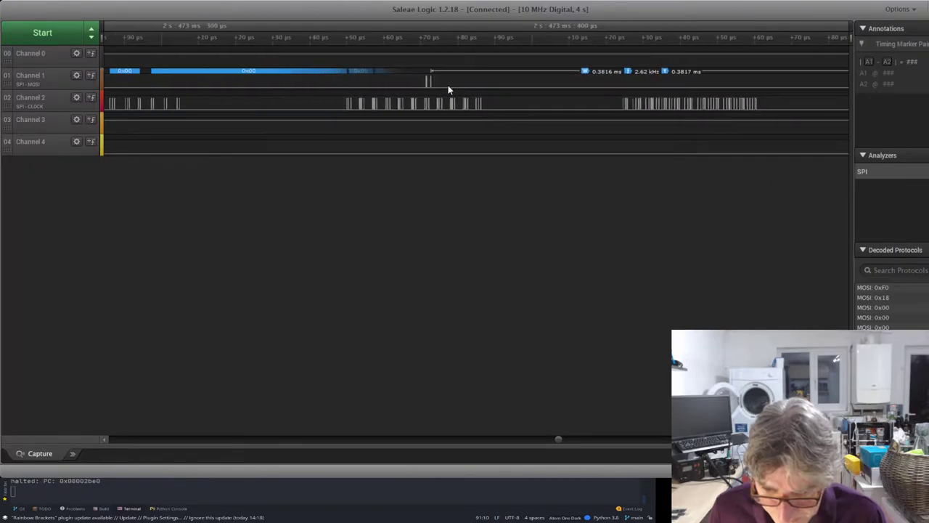
Compare the spacing of the clock bursts across the transfer, from around 2 s 473 ms back to its first burst.
scroll(591, 104, down, 5)
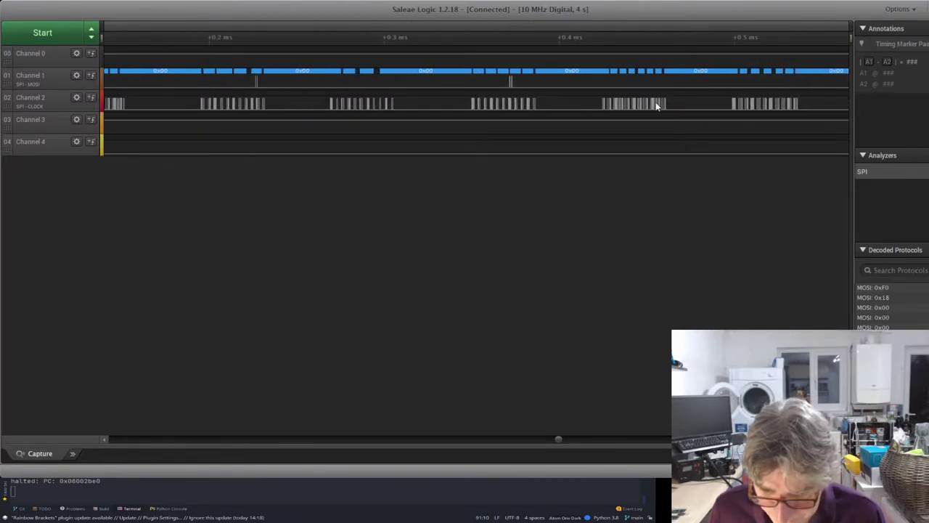
scroll(711, 103, up, 5)
scroll(624, 100, down, 8)
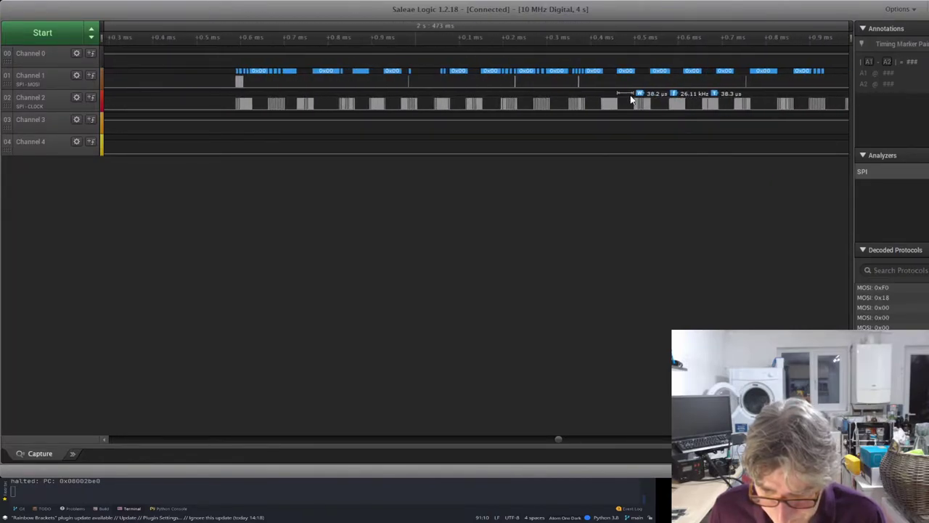
scroll(457, 99, up, 3)
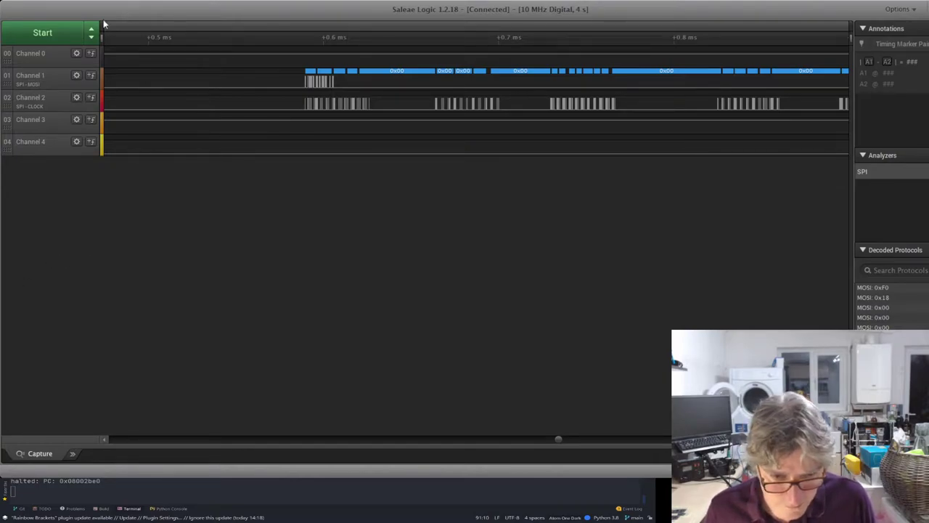
Record a new 4-second capture at a 16 MHz sample rate and locate the SPI transfer in it.
click(46, 38)
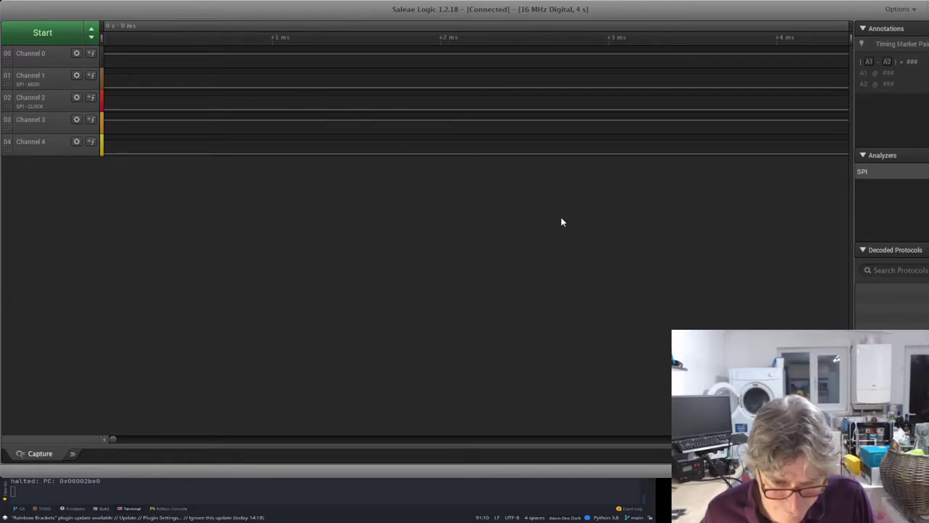
click(42, 32)
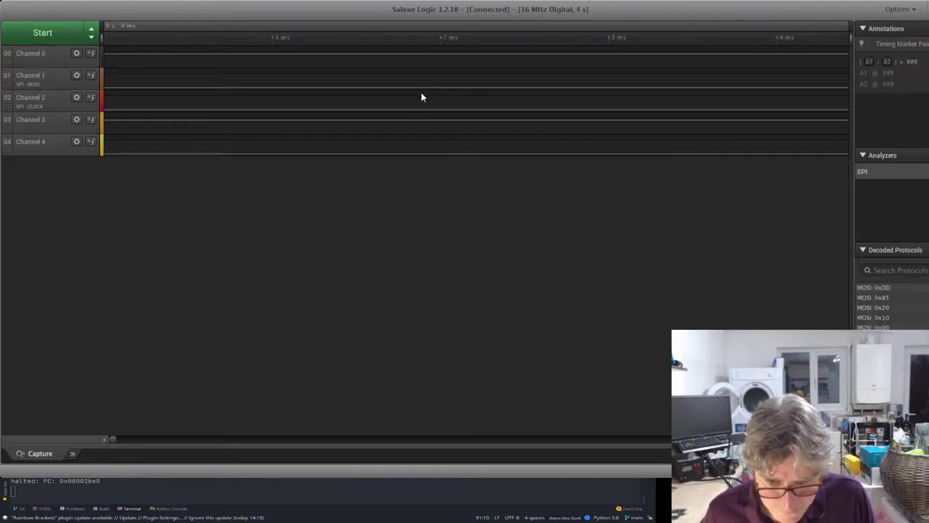
scroll(192, 127, down, 10)
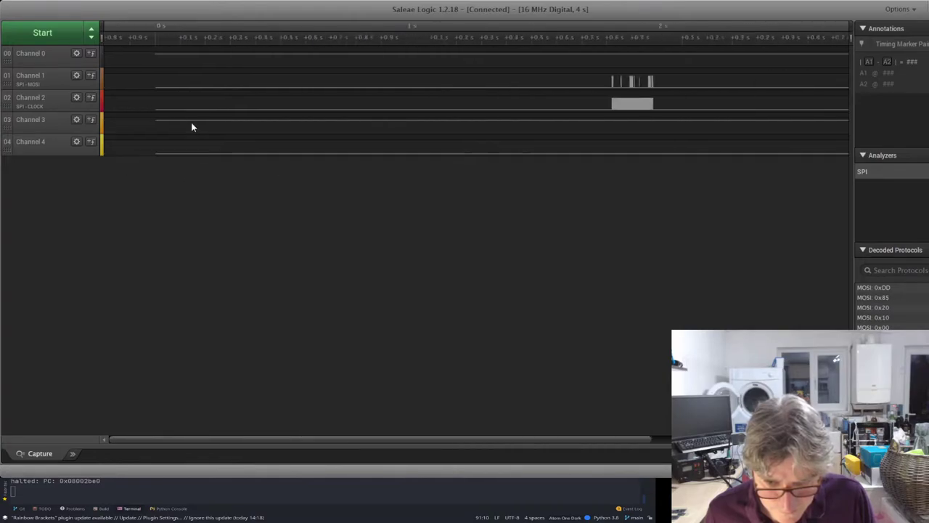
scroll(191, 127, down, 2)
scroll(425, 102, up, 5)
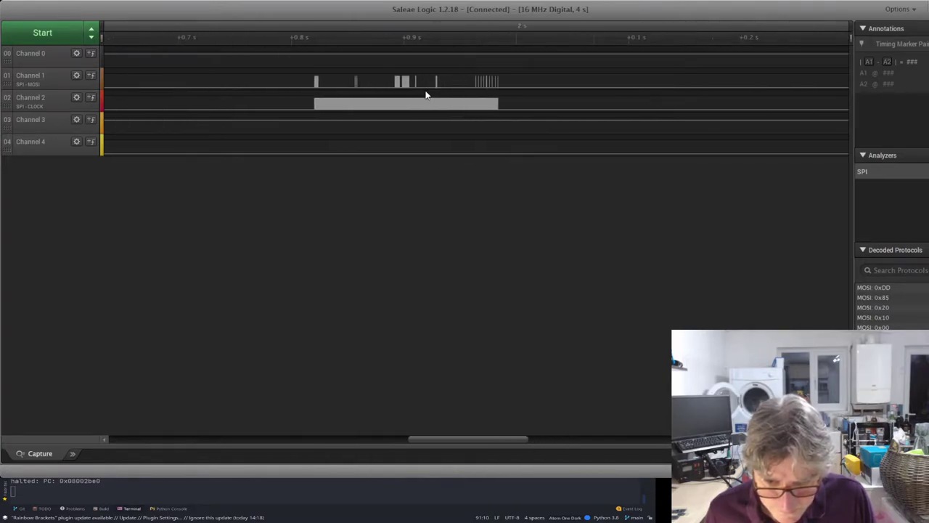
scroll(120, 99, up, 3)
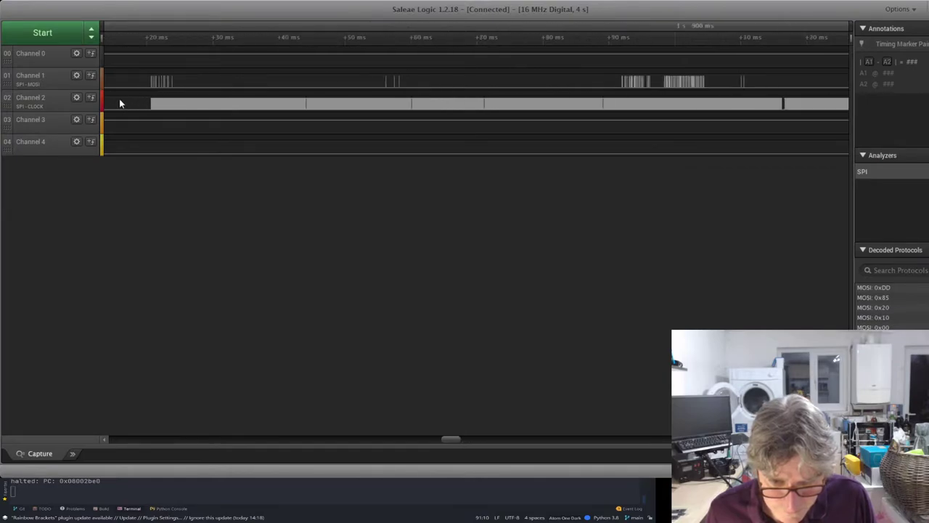
Inspect the first decoded bytes near 1 s 820 ms 580 µs, comparing the MOSI transitions with the clock pulses.
scroll(242, 101, up, 6)
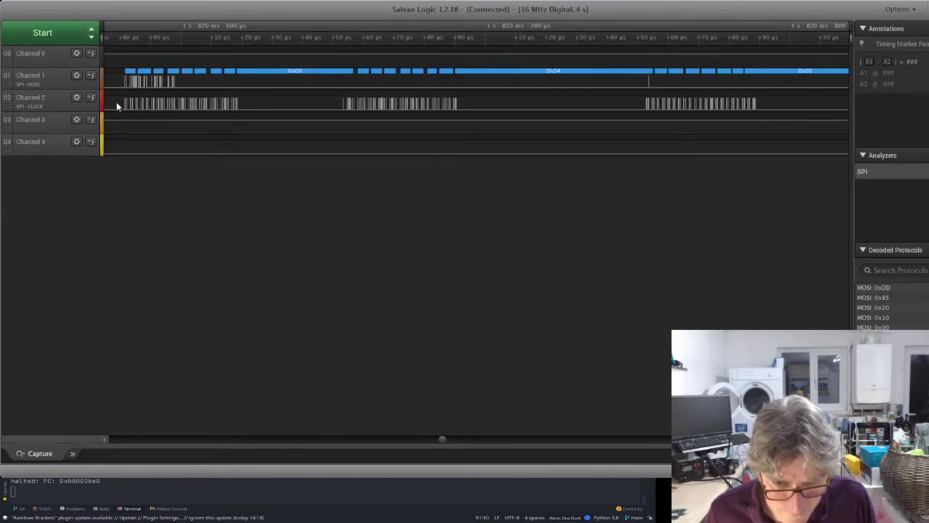
scroll(152, 106, up, 4)
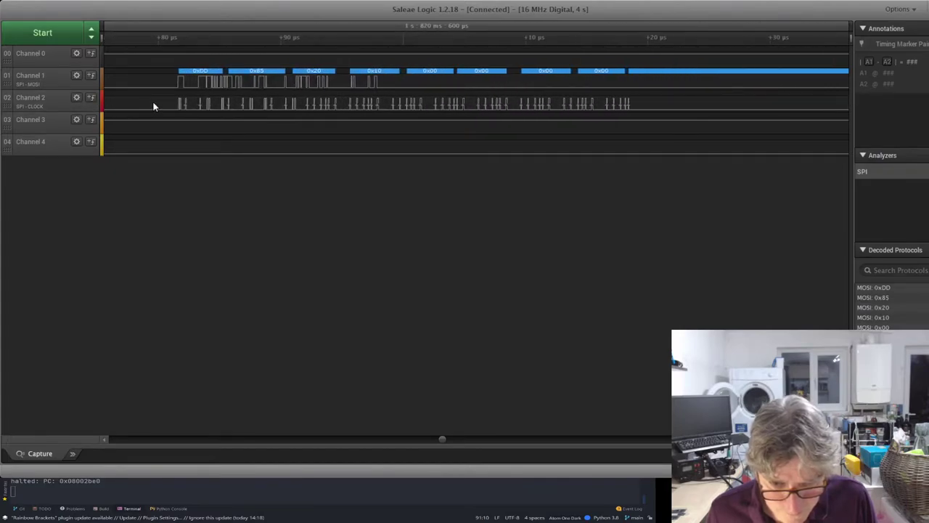
scroll(154, 106, up, 1)
scroll(167, 108, up, 1)
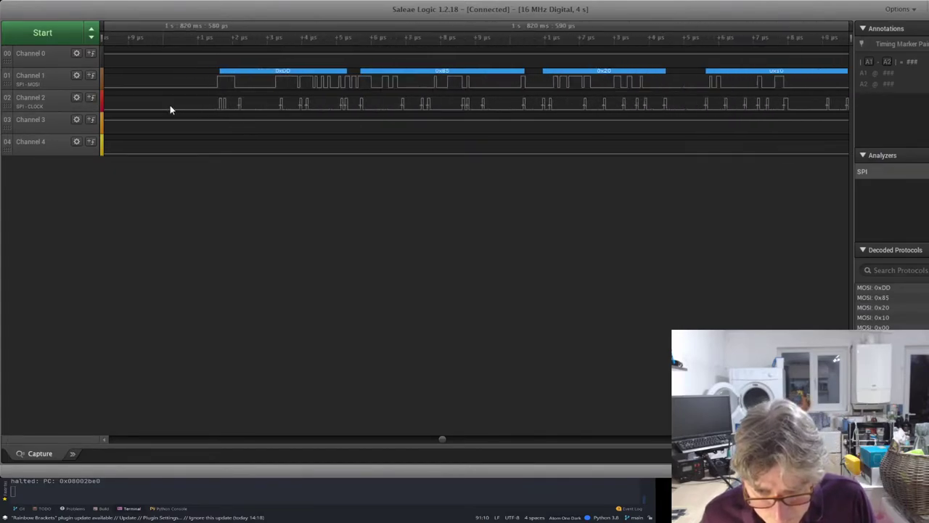
scroll(170, 109, up, 1)
scroll(171, 109, down, 1)
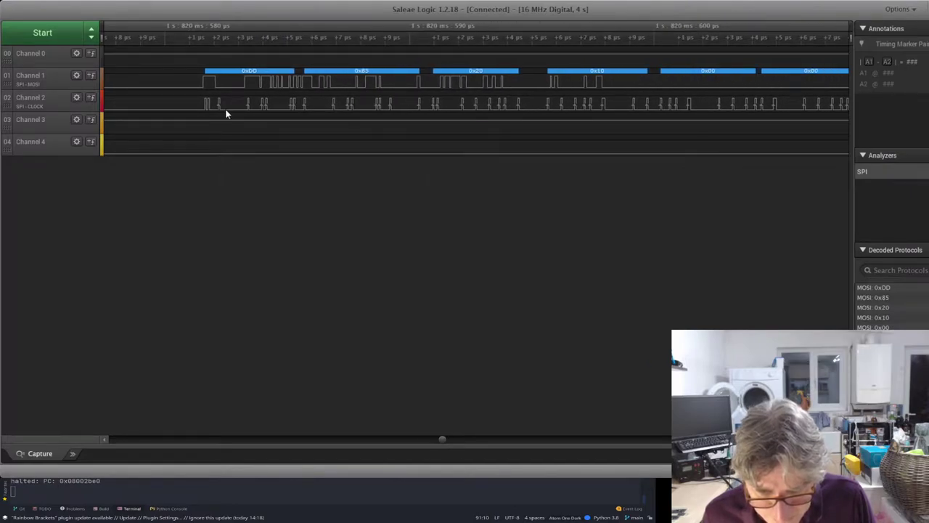
scroll(226, 110, up, 2)
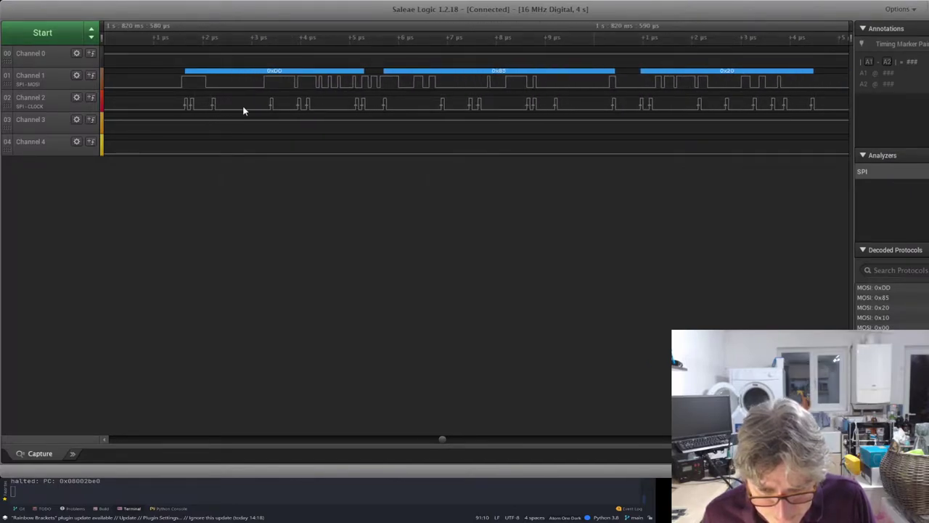
drag(403, 117, 251, 124)
Examine the successive clock bursts and idle gaps from 1 s 820 ms 600 µs to about 1 s 821 ms 260 µs.
scroll(218, 116, down, 1)
scroll(195, 111, down, 3)
scroll(462, 95, down, 2)
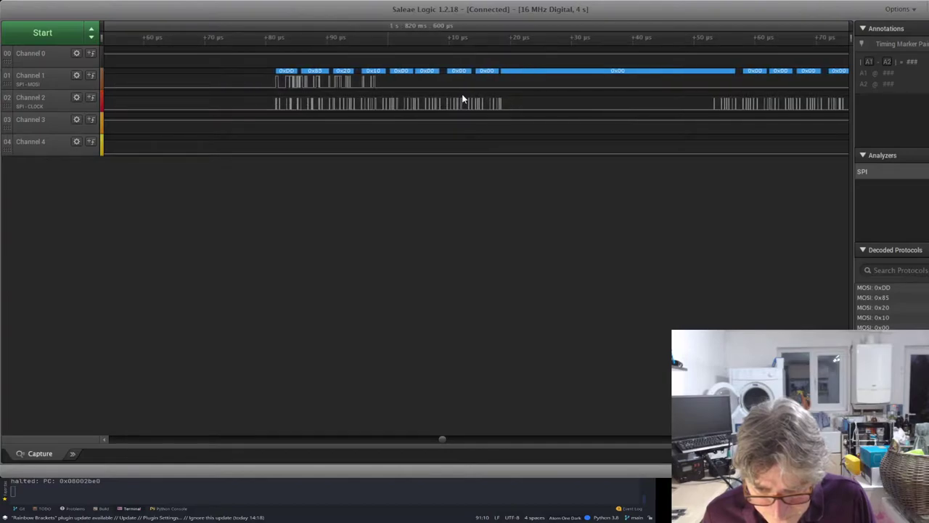
scroll(393, 126, right, 3)
scroll(394, 127, right, 5)
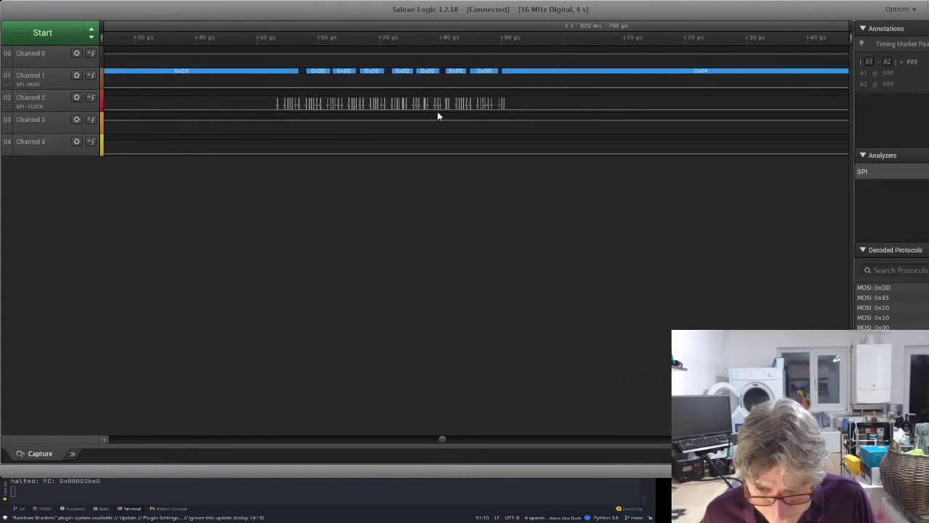
scroll(363, 112, right, 8)
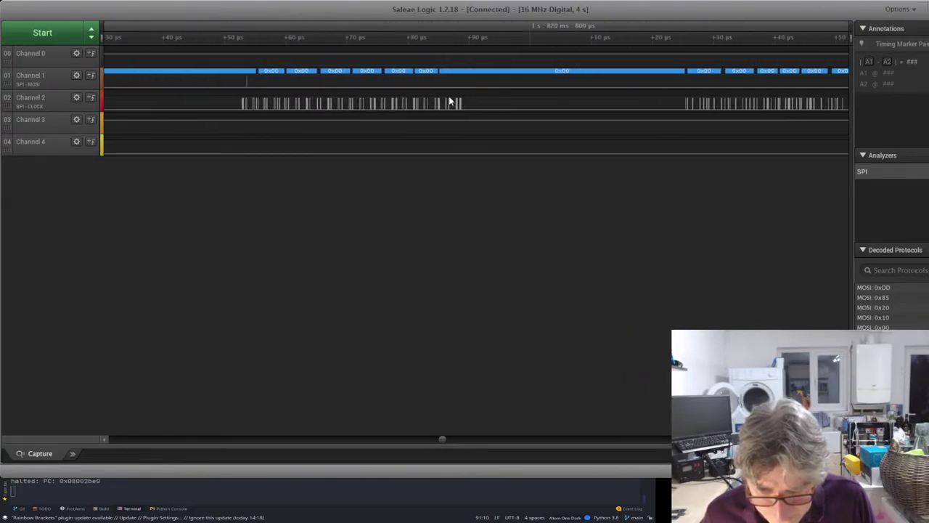
scroll(413, 112, right, 2)
scroll(462, 99, right, 4)
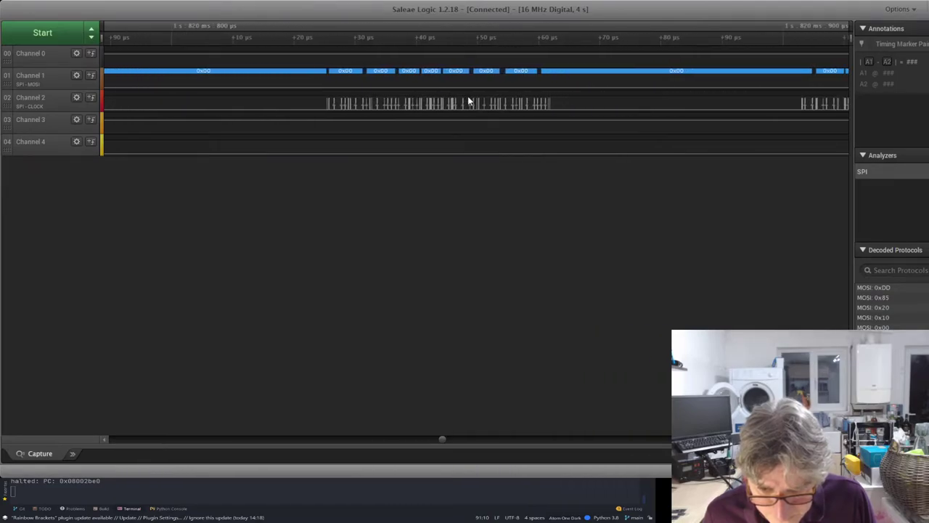
scroll(533, 96, right, 6)
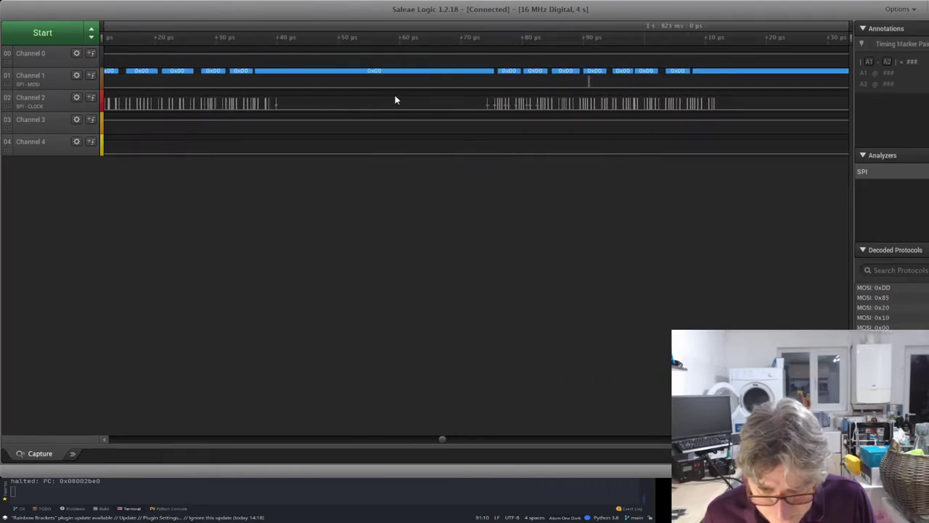
scroll(476, 103, right, 6)
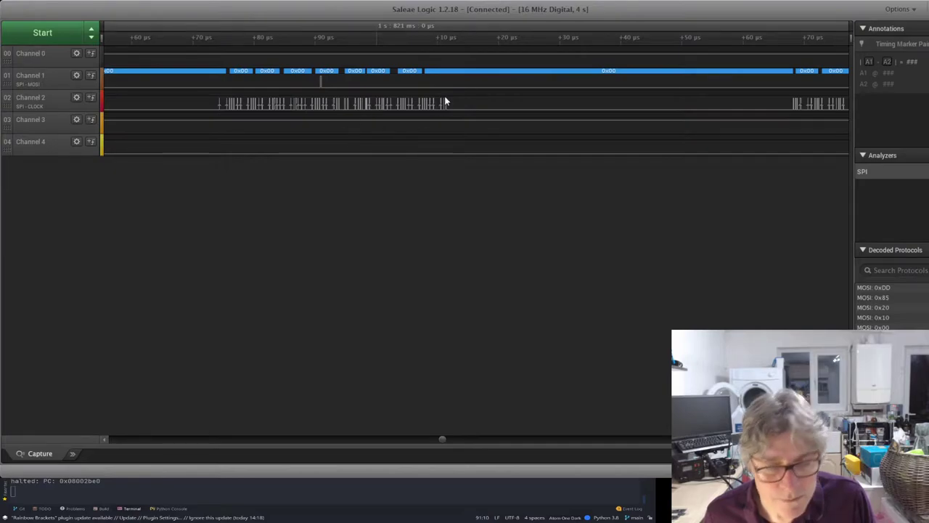
scroll(689, 103, right, 6)
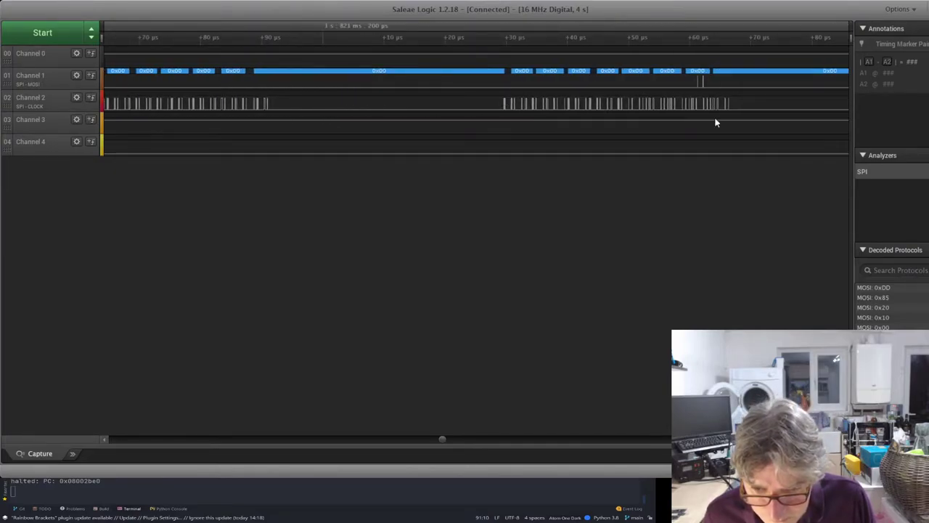
Inspect the two isolated MOSI pulses near 1 s 821 ms 260 µs against the neighbouring clock edges.
scroll(716, 102, up, 5)
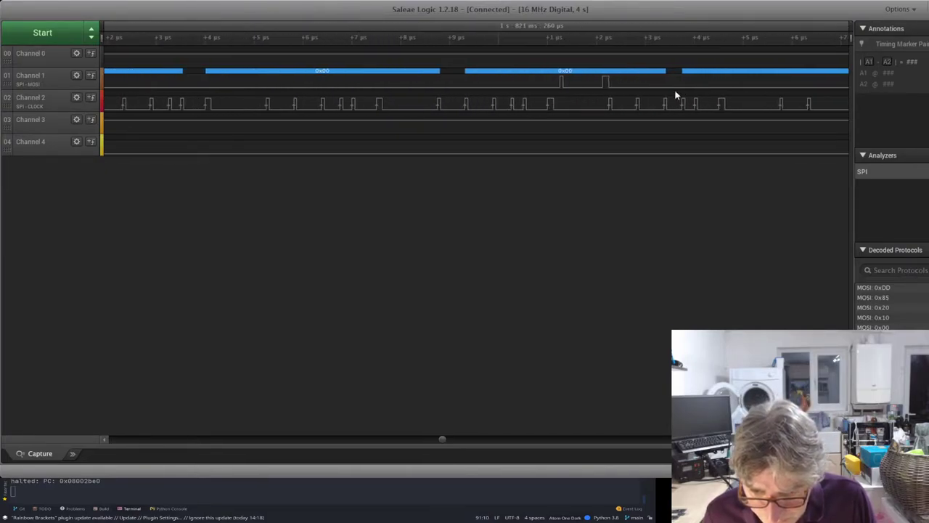
scroll(593, 91, up, 1)
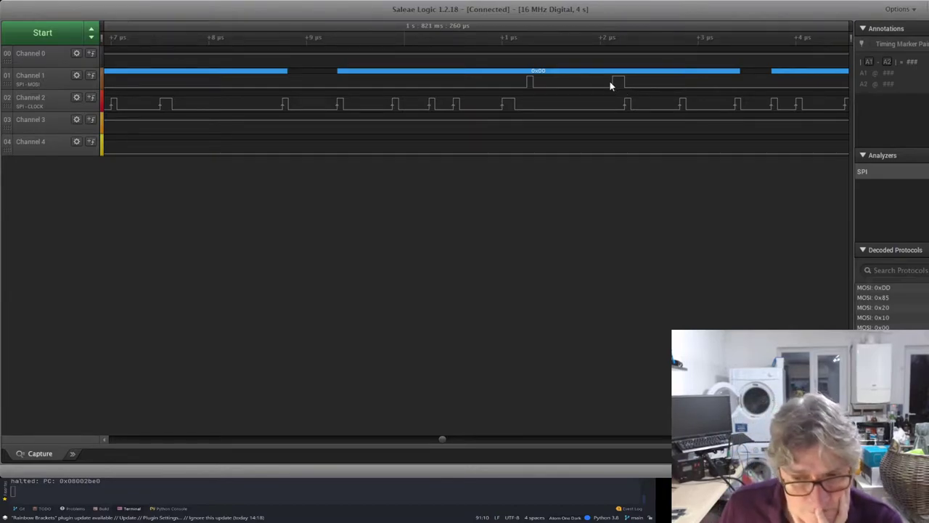
scroll(585, 92, down, 5)
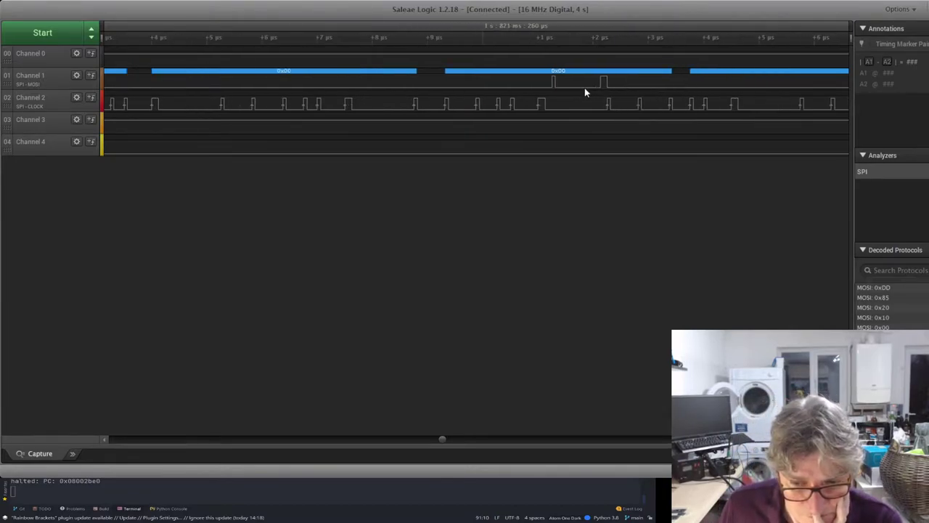
scroll(585, 88, up, 5)
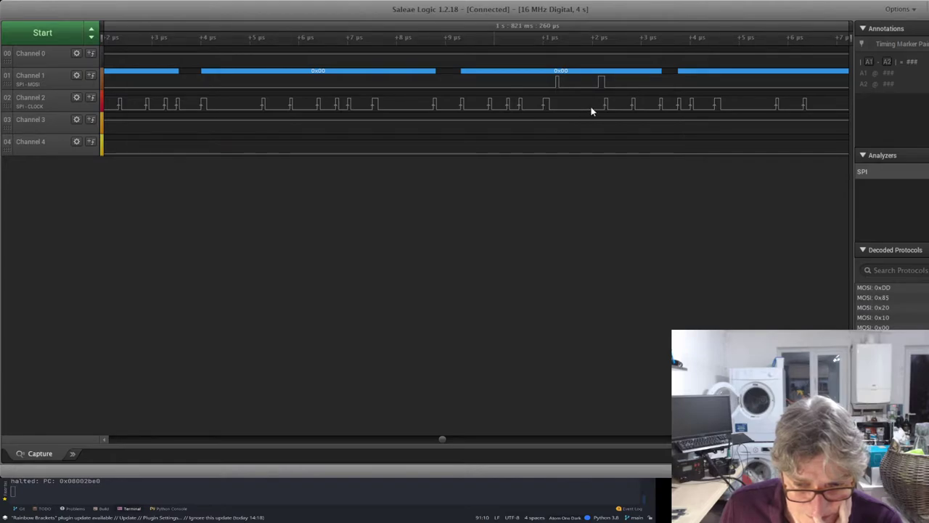
scroll(463, 112, down, 5)
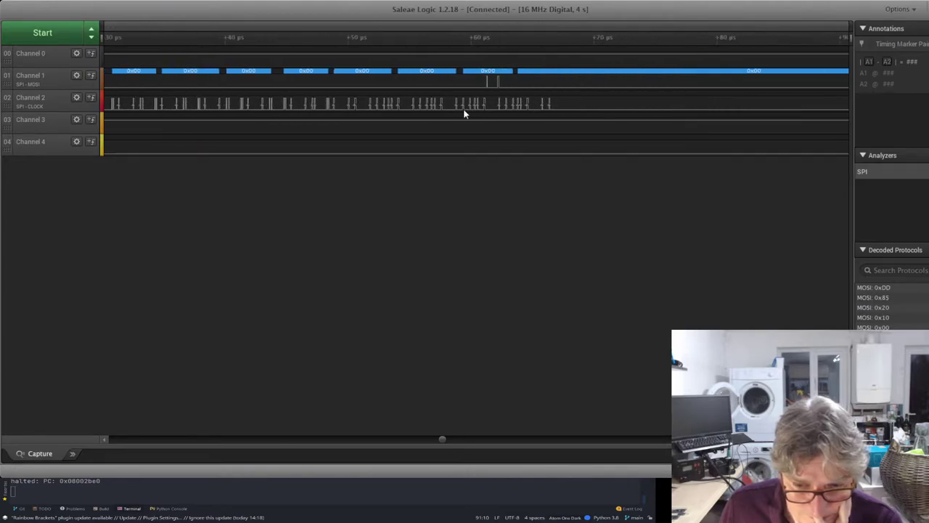
Inspect the MOSI pulses around 1 s 821 ms 396 µs and their alignment with the clock edges at the 0x20 byte.
scroll(463, 112, down, 3)
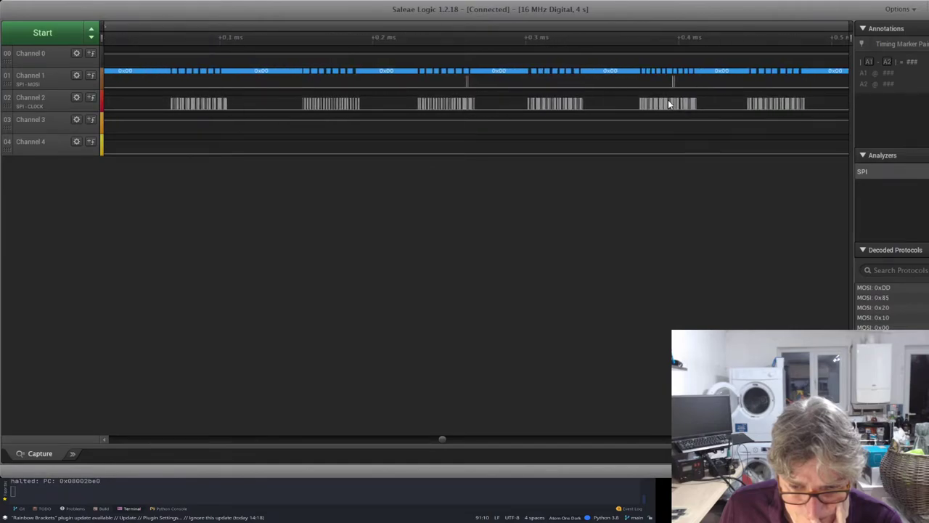
scroll(681, 101, up, 8)
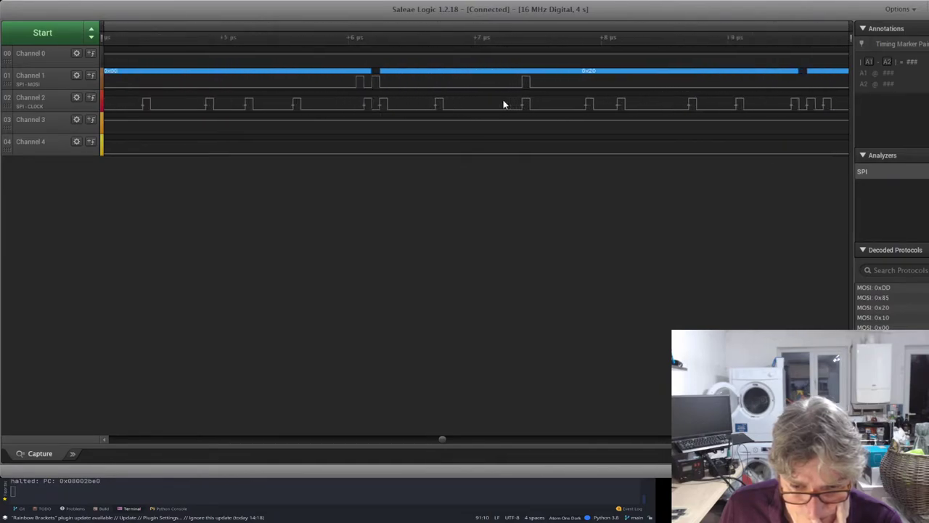
scroll(533, 95, down, 2)
scroll(533, 94, up, 2)
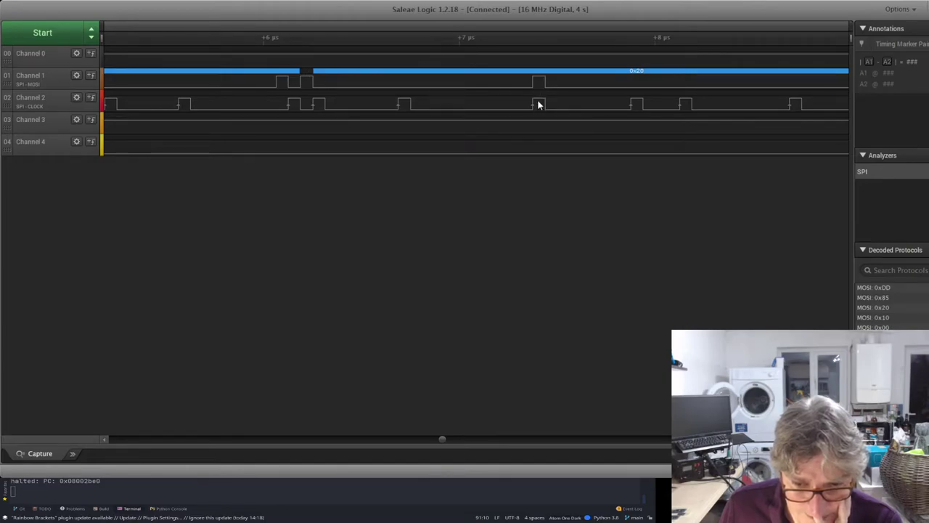
scroll(538, 102, down, 2)
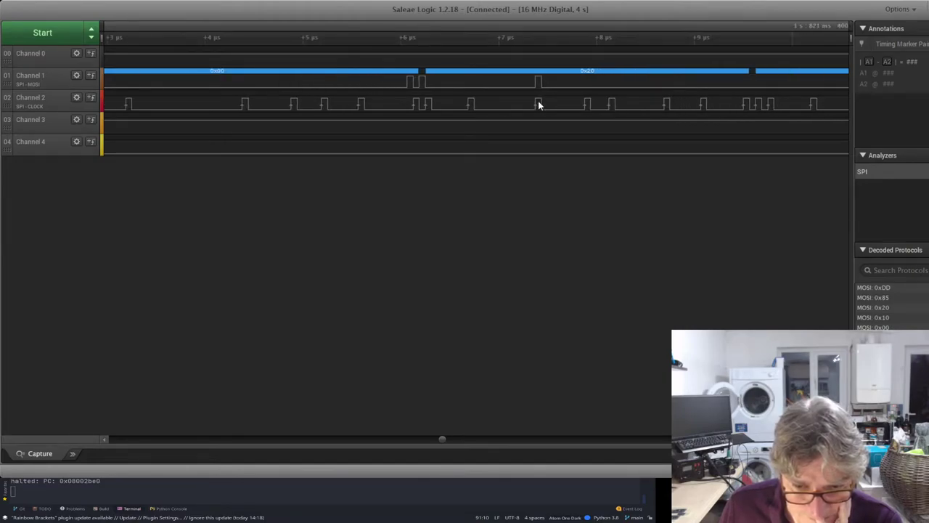
scroll(418, 87, up, 4)
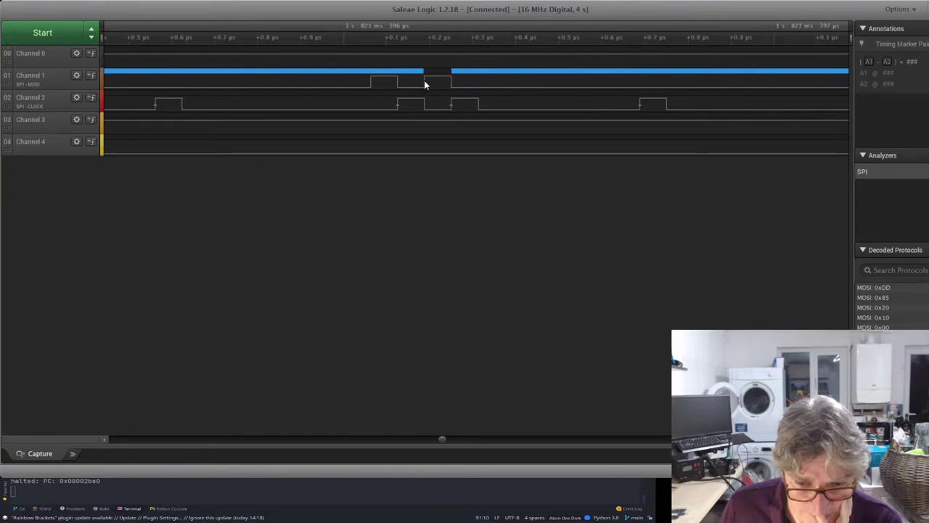
scroll(538, 103, down, 2)
scroll(477, 101, up, 3)
scroll(476, 103, down, 1)
scroll(476, 103, down, 2)
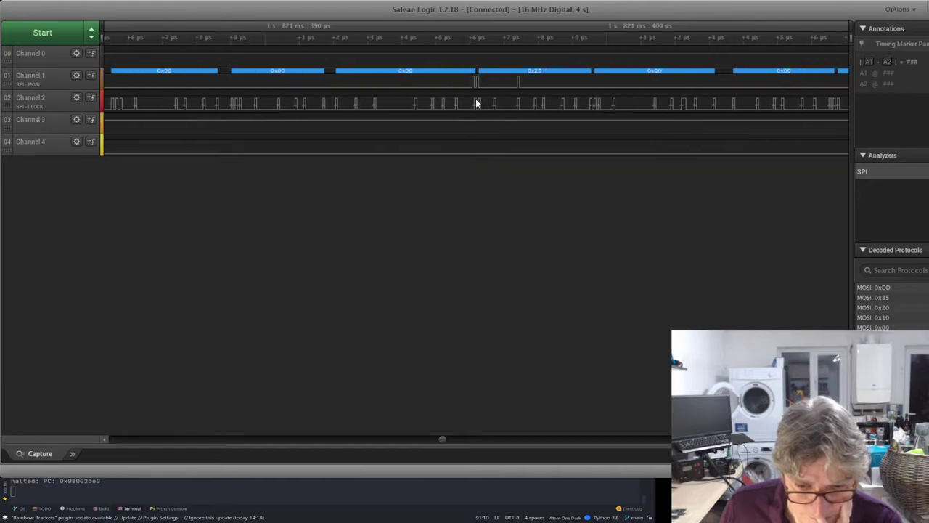
Return to the start of the transfer and examine the MOSI and clock edges within the 0x85 byte near 1 s 820 ms 588 µs.
scroll(476, 104, down, 3)
scroll(476, 99, up, 5)
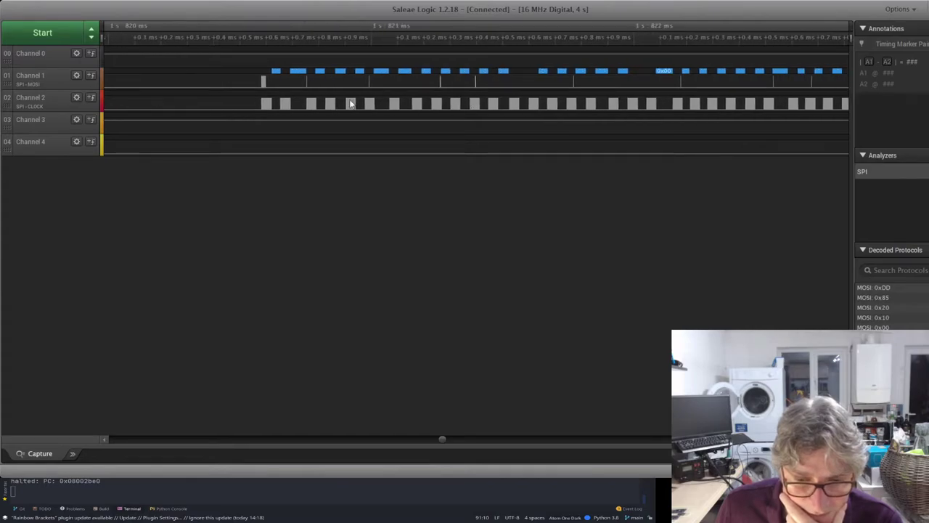
scroll(280, 100, up, 4)
scroll(409, 99, down, 2)
scroll(332, 100, up, 8)
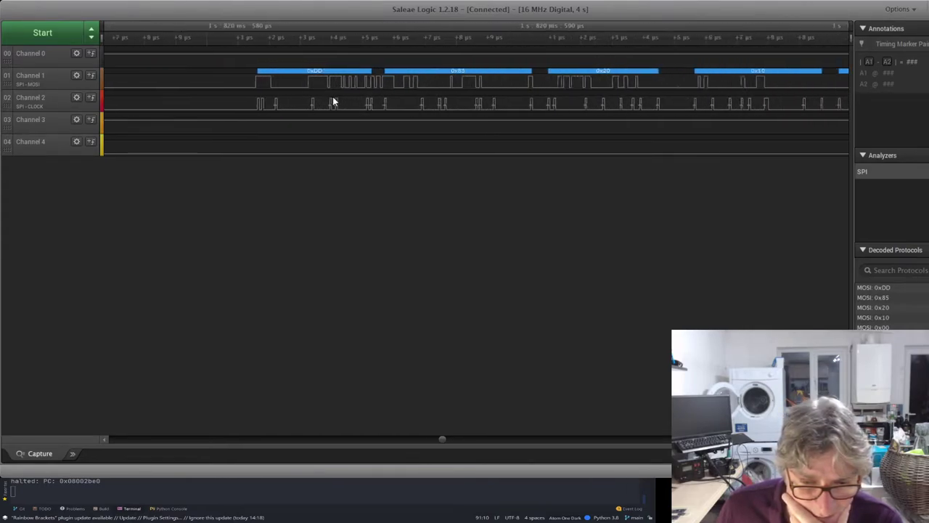
scroll(274, 99, up, 4)
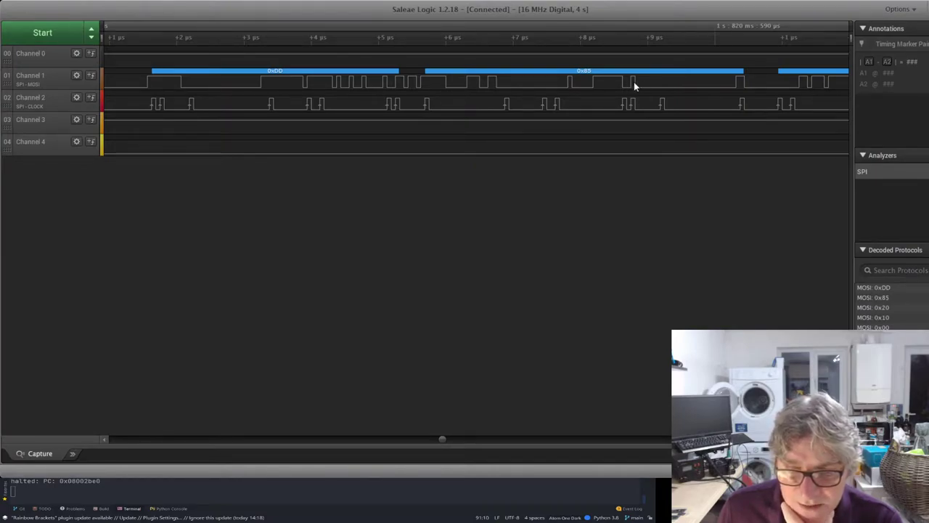
scroll(639, 80, up, 5)
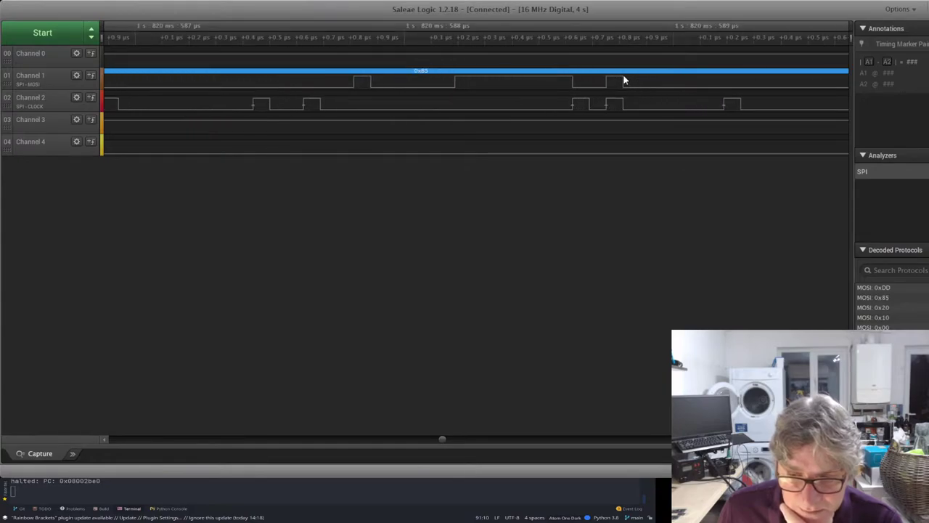
Compare the short MOSI pulse that coincides with a clock pulse inside the 0x85 byte with the surrounding bytes of the transfer.
scroll(616, 102, up, 3)
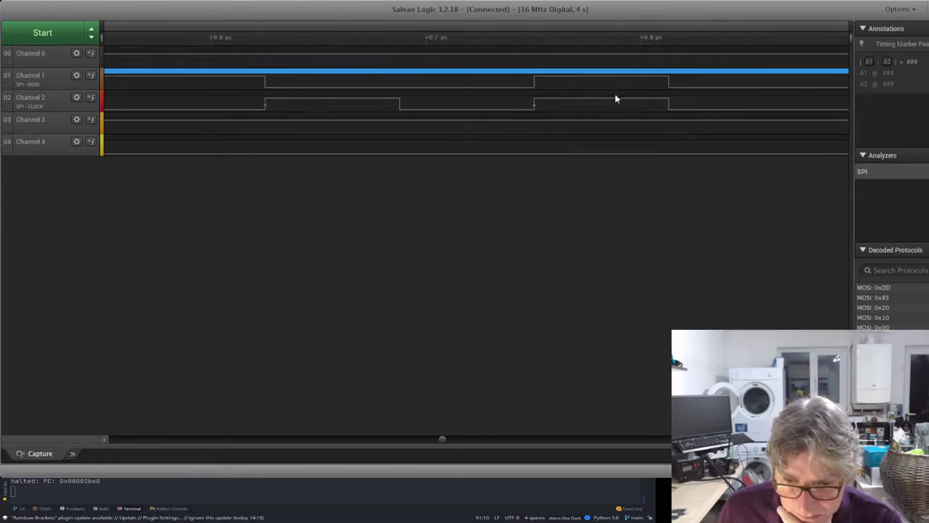
scroll(617, 102, down, 4)
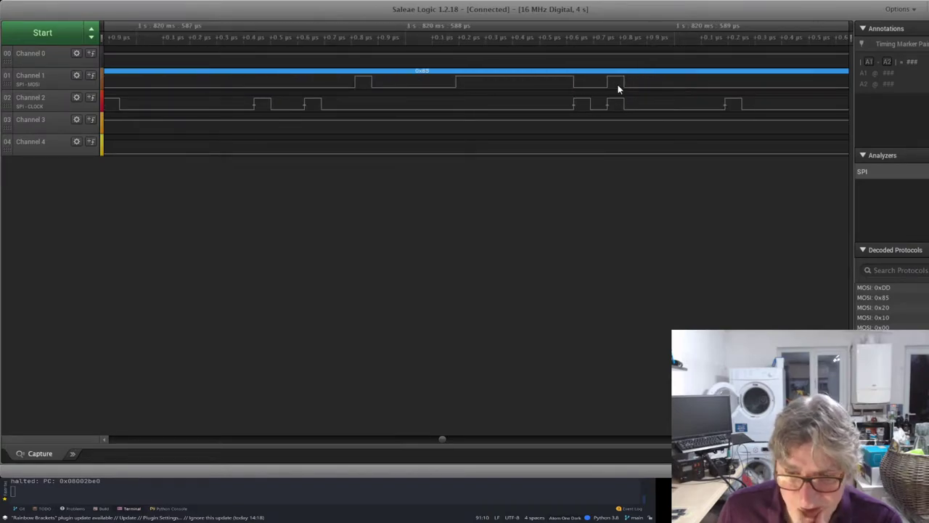
scroll(618, 88, down, 3)
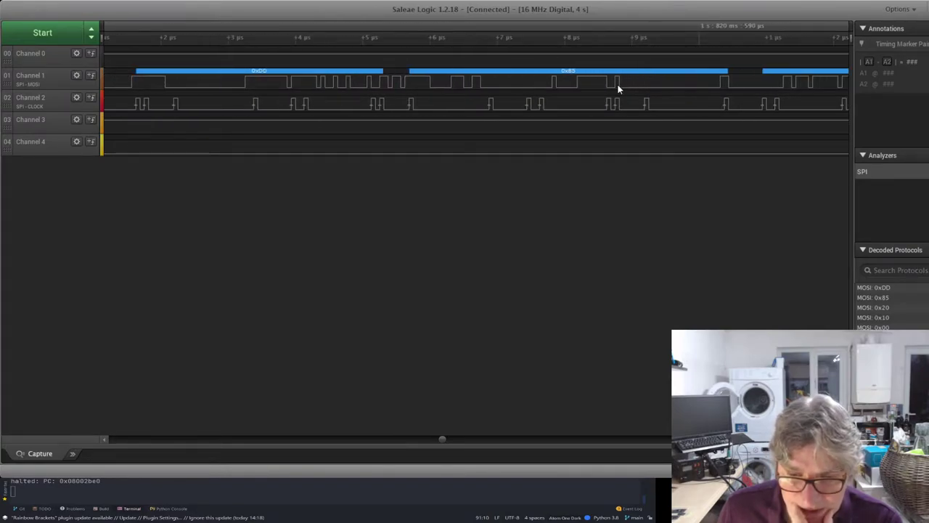
scroll(618, 88, up, 3)
scroll(618, 84, down, 3)
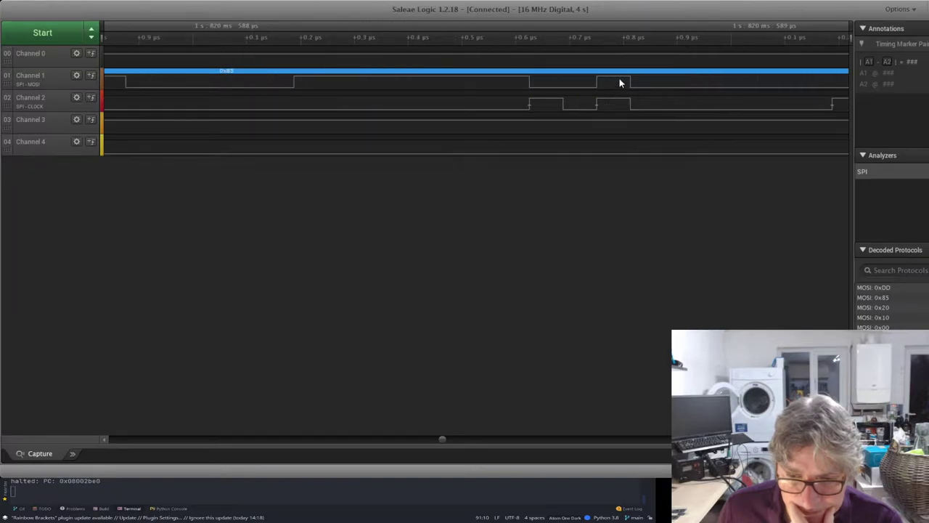
scroll(507, 105, down, 2)
scroll(510, 107, down, 3)
scroll(518, 114, up, 4)
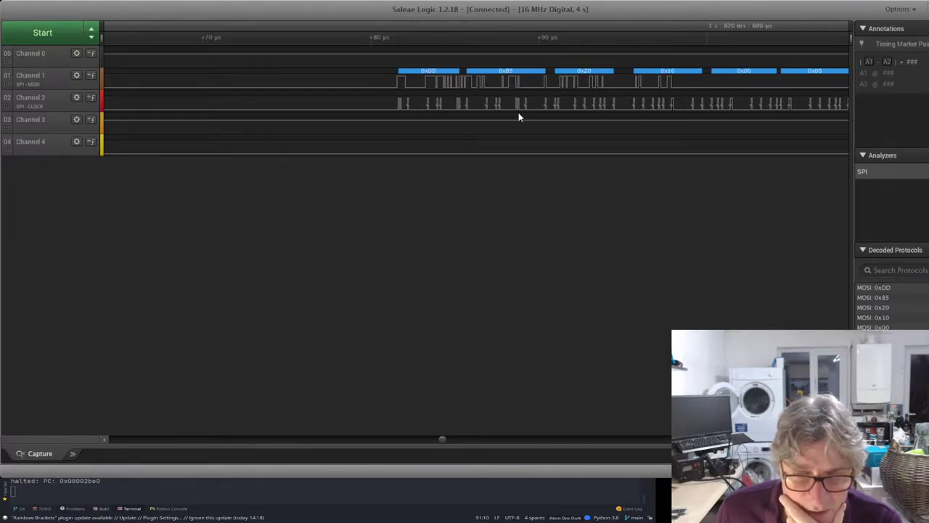
scroll(520, 110, down, 2)
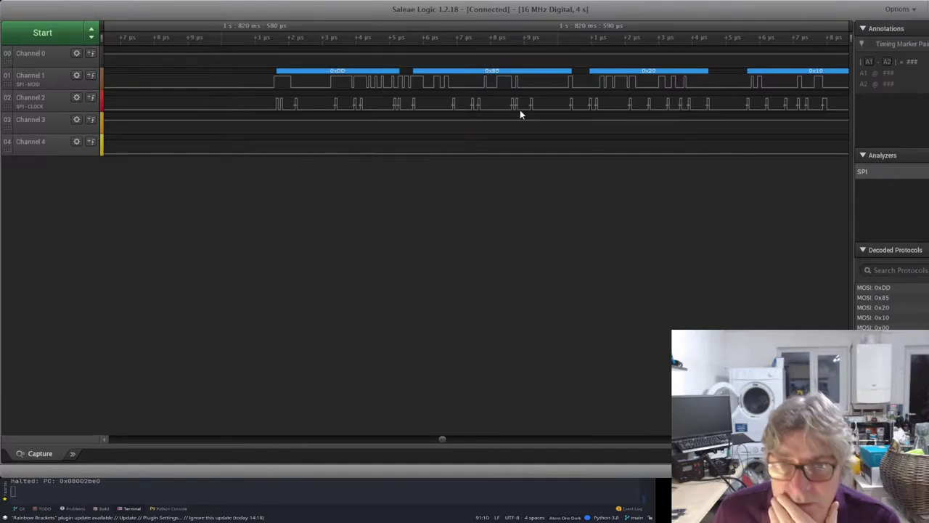
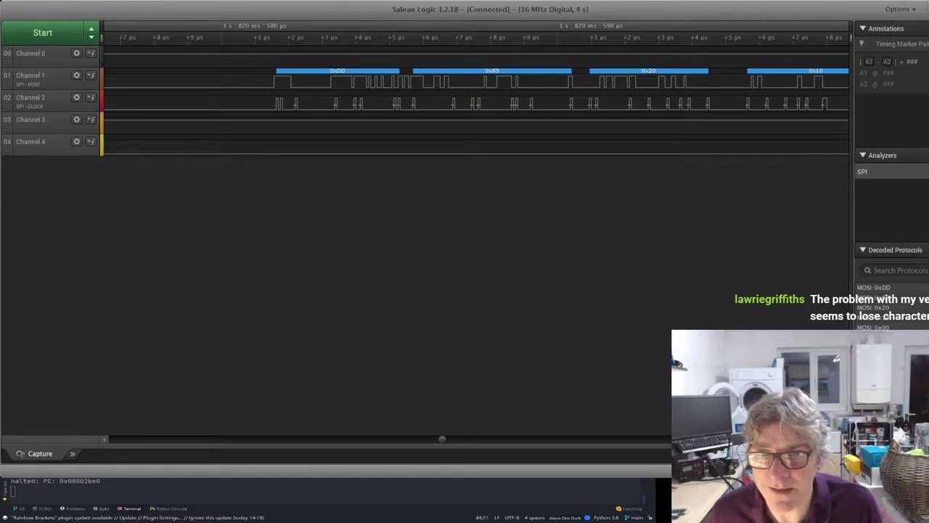
key(End)
key(Right)
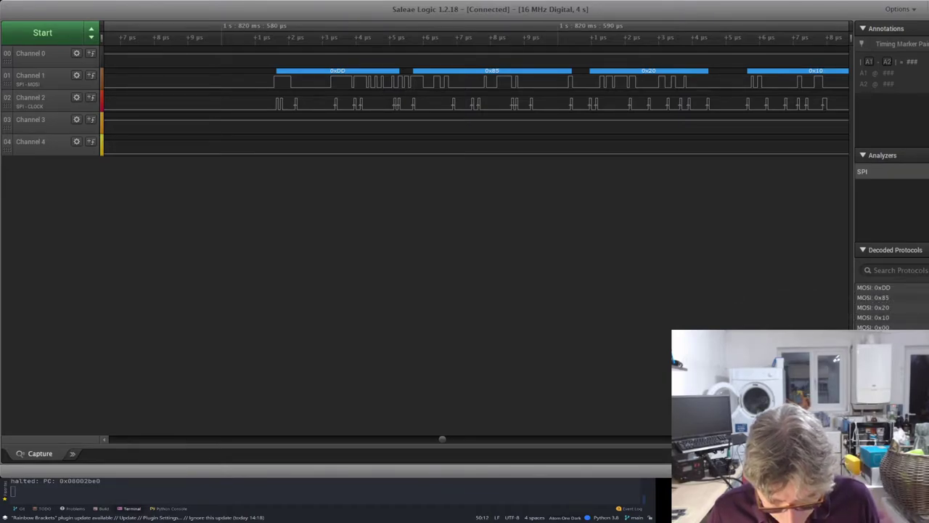
key(Right)
key(Right)
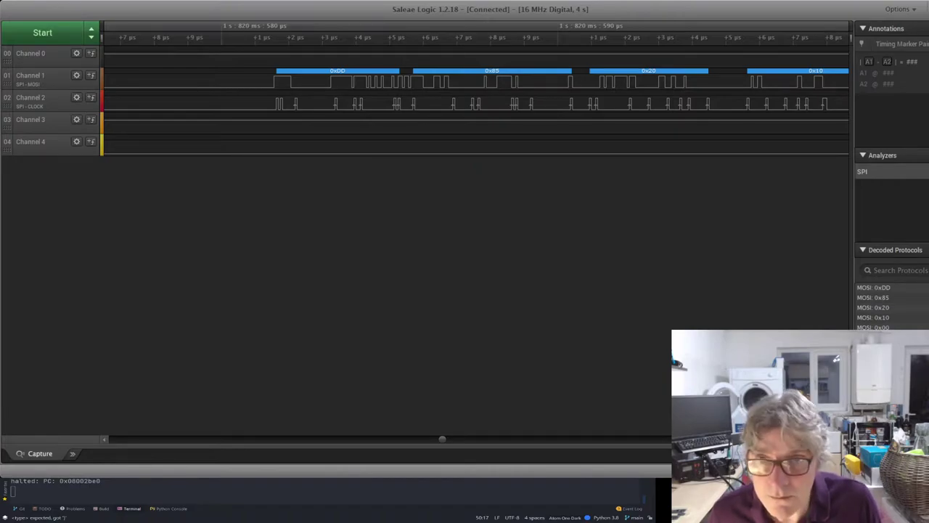
key(Down)
key(Down)
key(Up)
key(Up)
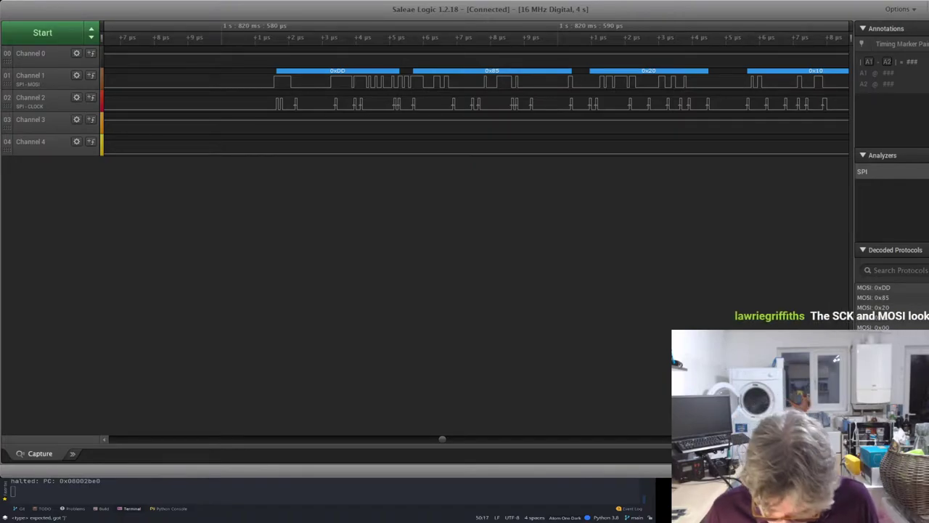
key(Down)
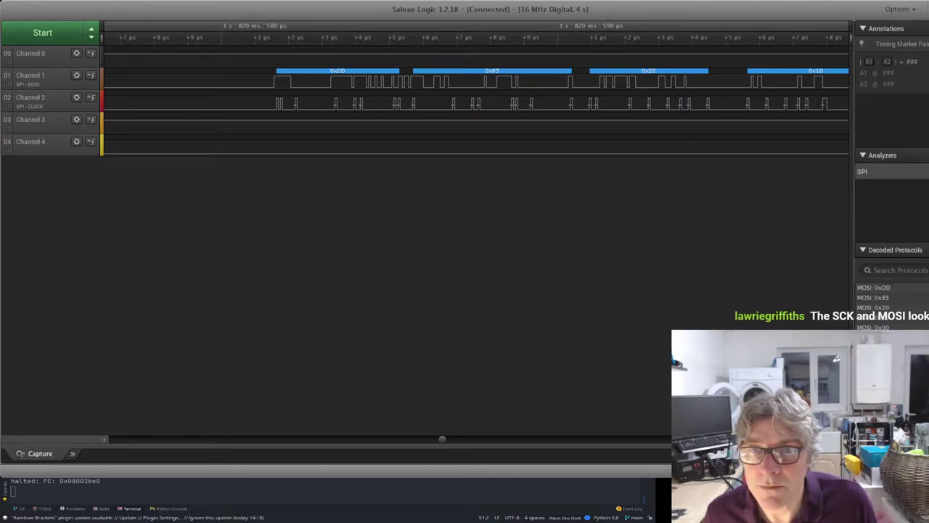
key(shift+Up)
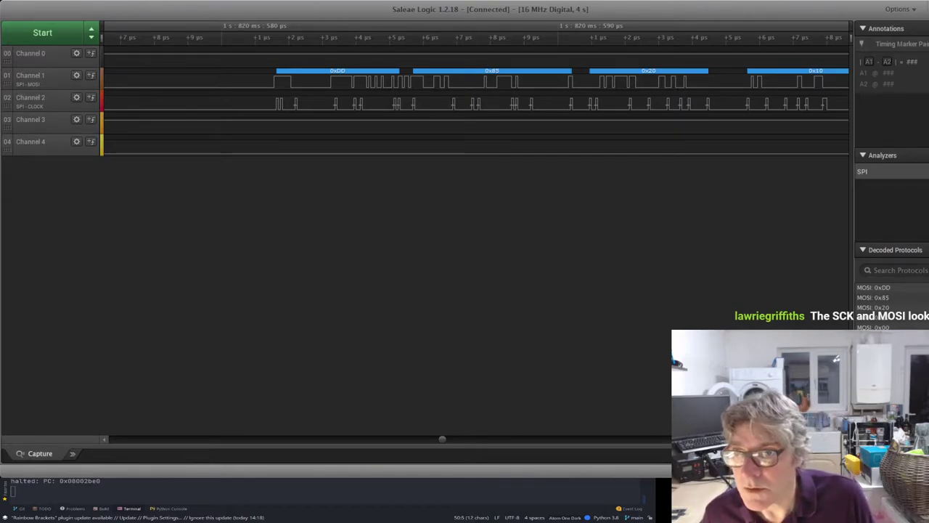
key(super+v)
key(Right)
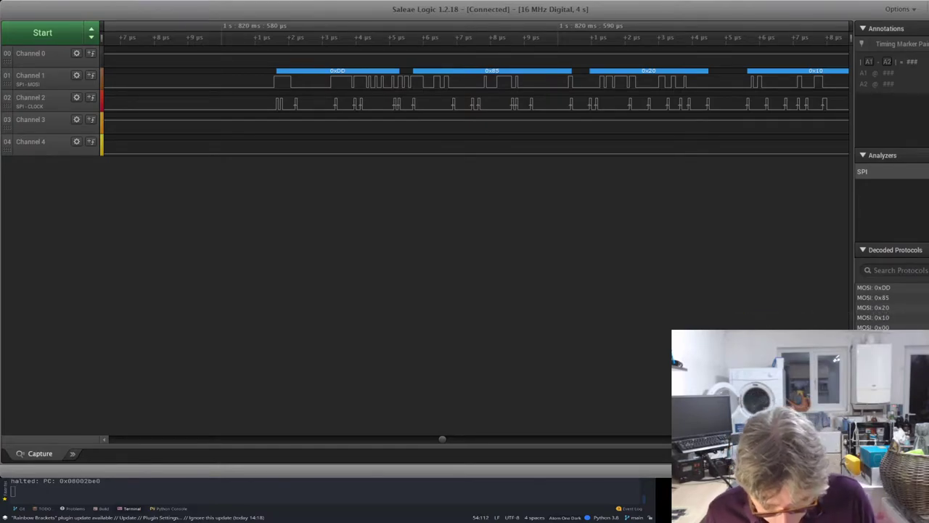
key(super+v)
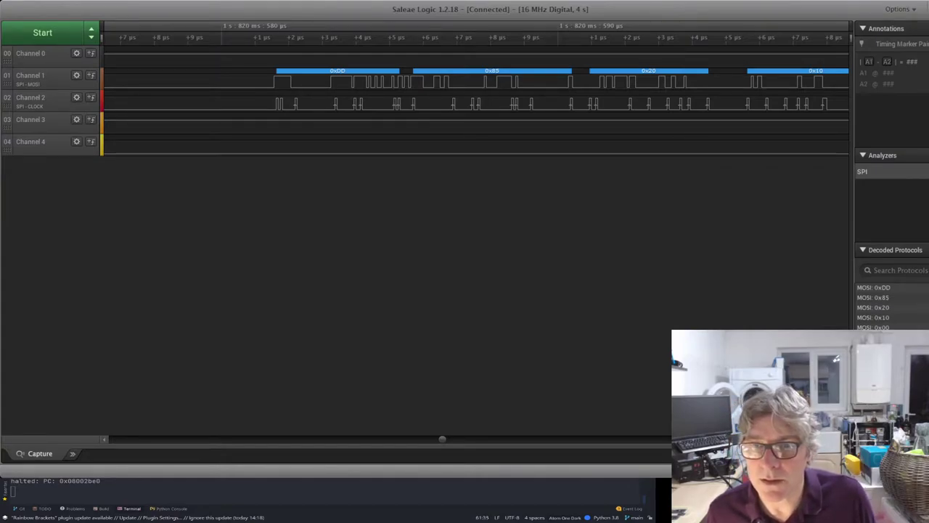
key(super+v)
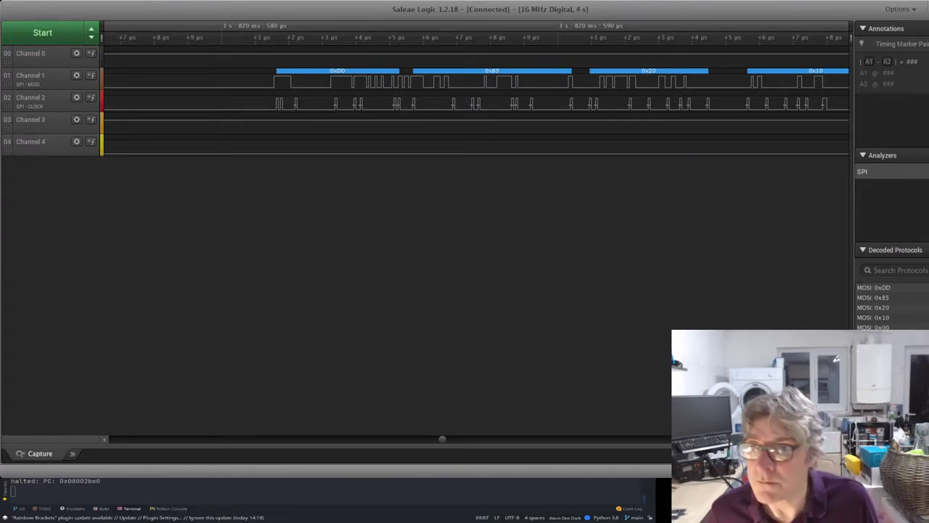
key(Up)
key(Up)
key(Home)
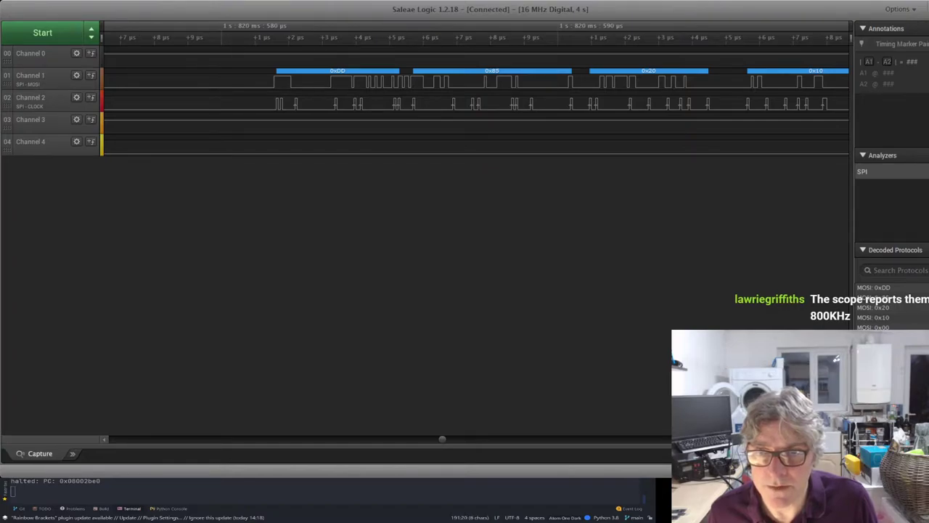
key(shift+Left)
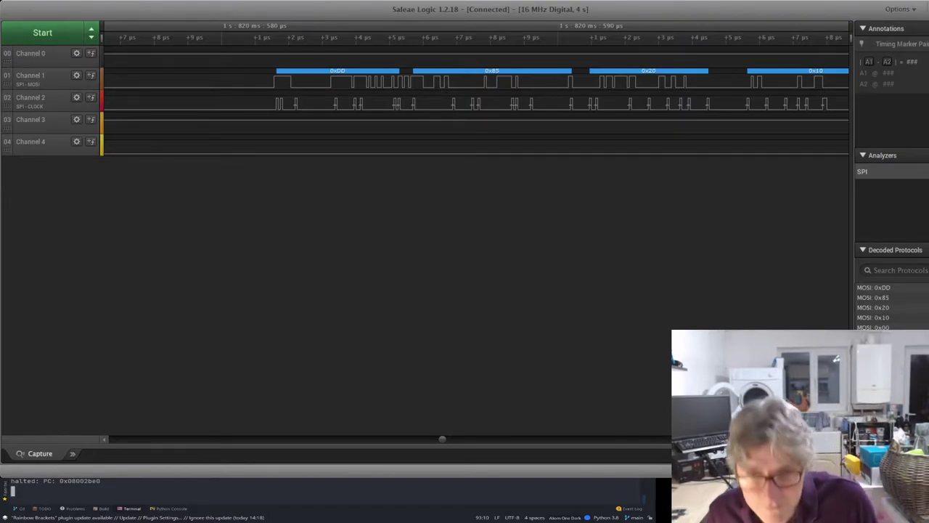
Interrupt the running firmware in the GDB terminal and quit the debugging session.
key(ctrl+c)
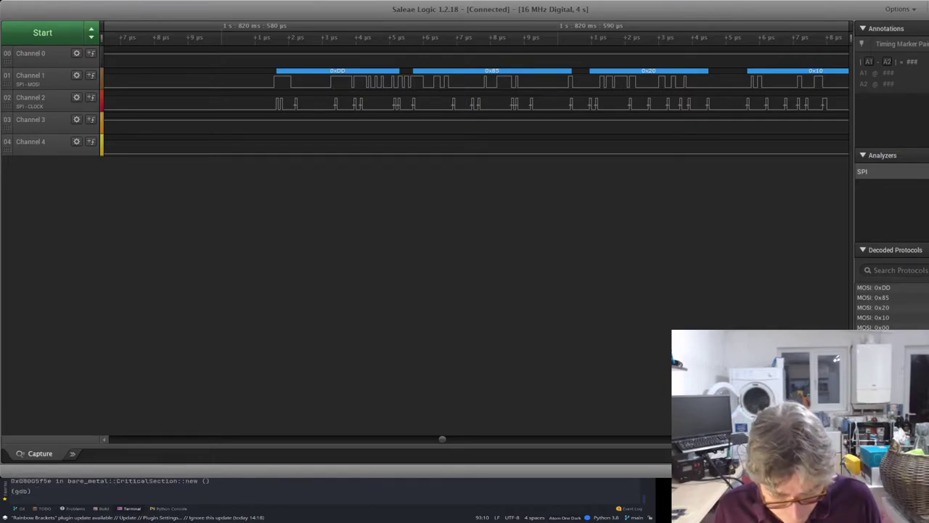
text(c)
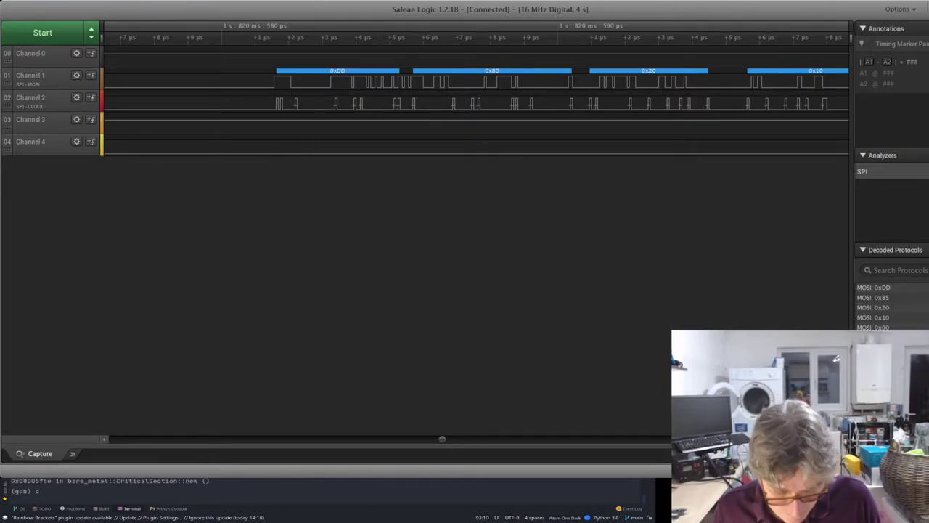
key(BackSpace)
text(q)
key(Return)
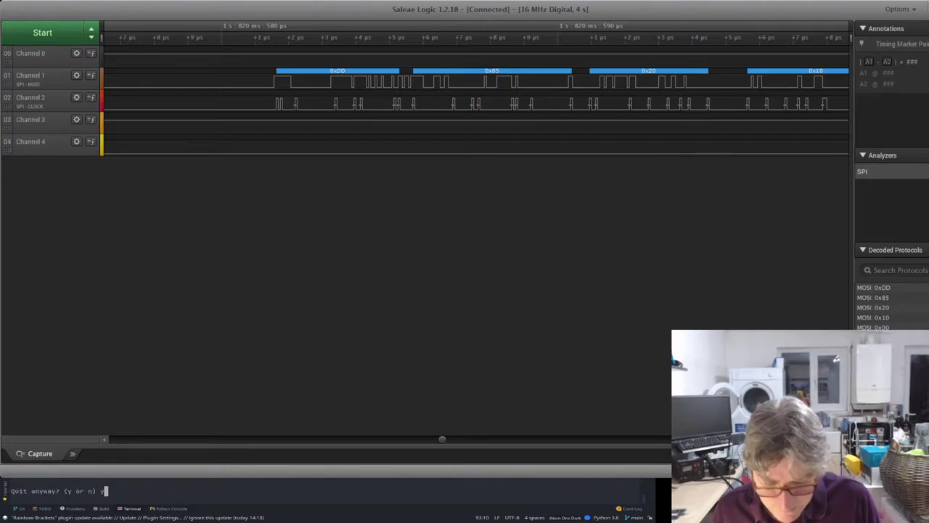
Rerun the previous terminal command to start a new GDB session and continue execution past the breakpoint in main.
key(Up)
key(Return)
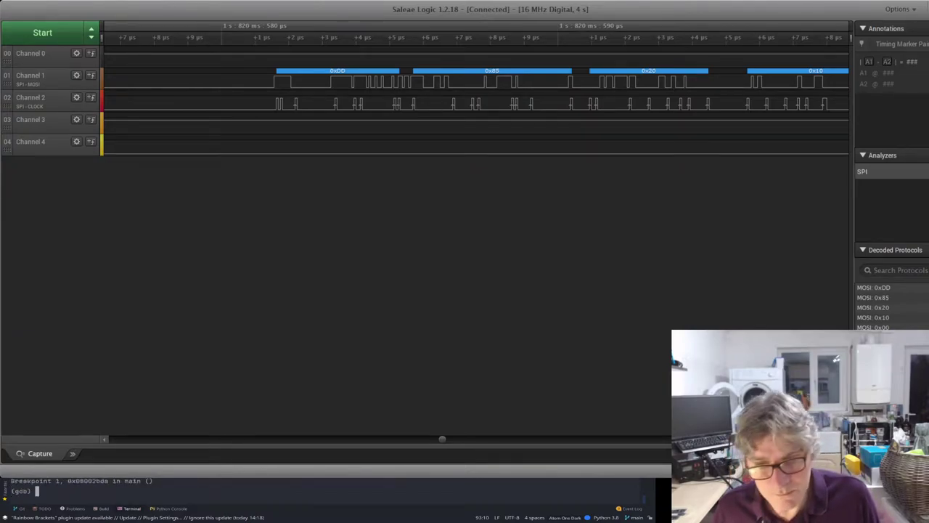
text(c)
key(Return)
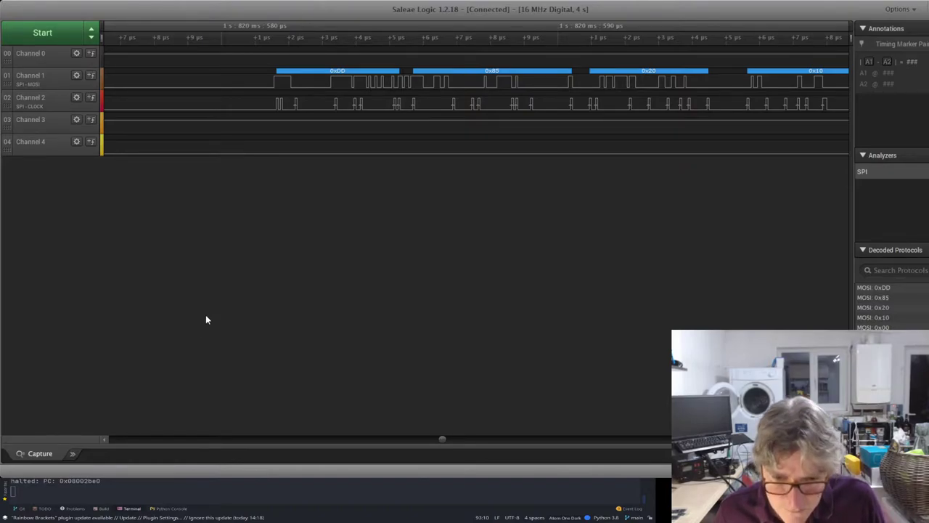
Record a new logic-analyzer capture and examine the MOSI and clock edges of the first decoded bytes around 1 s 300 ms.
click(50, 37)
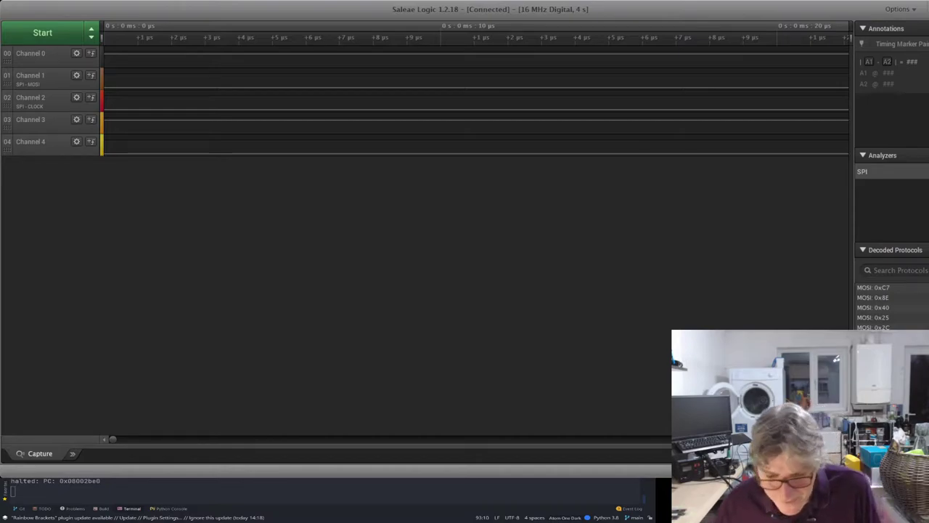
scroll(353, 107, down, 15)
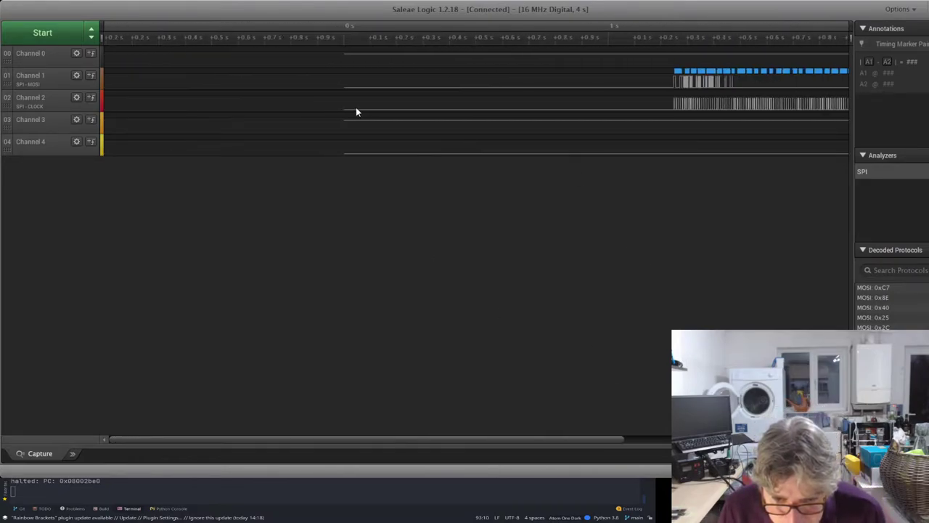
scroll(355, 110, down, 3)
scroll(464, 97, up, 10)
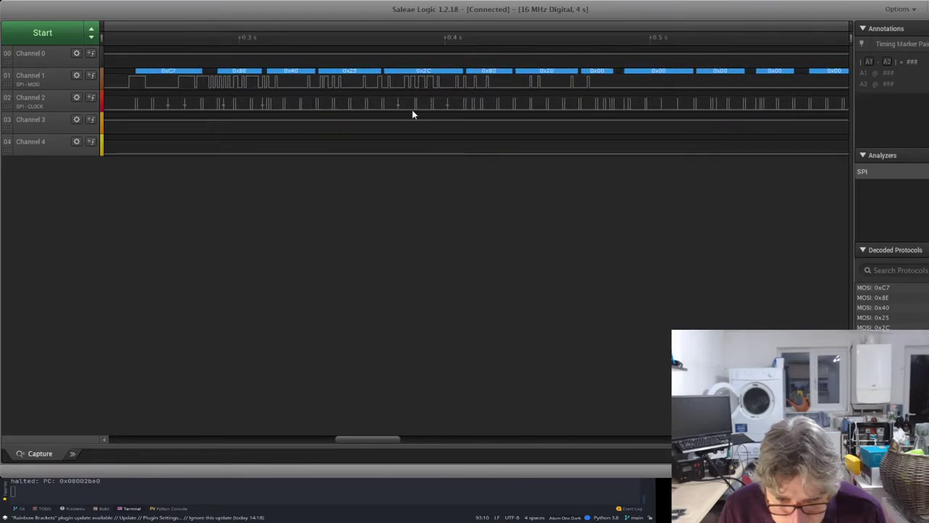
scroll(414, 109, up, 3)
scroll(320, 82, up, 4)
scroll(319, 81, up, 1)
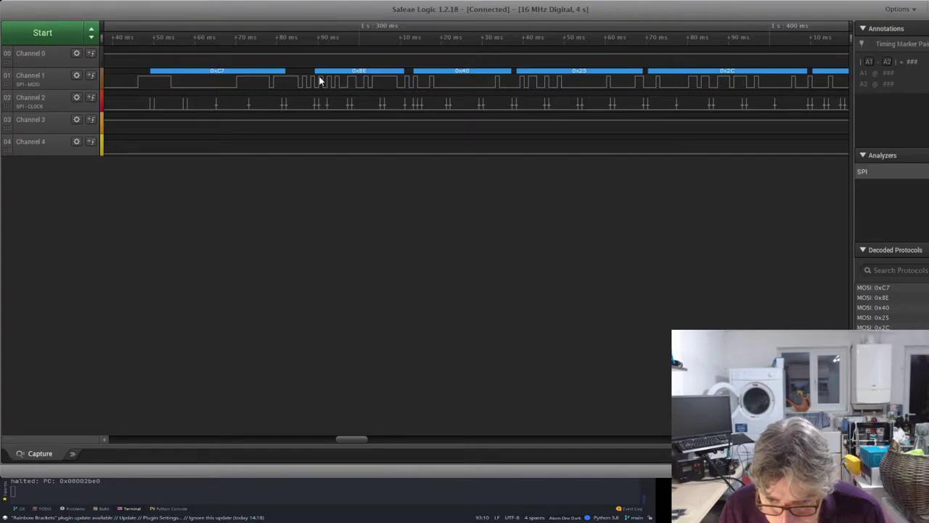
Inspect the isolated MOSI pulse among the 0x00 bytes near 2 s 290 ms and its place in the whole capture.
scroll(318, 80, down, 3)
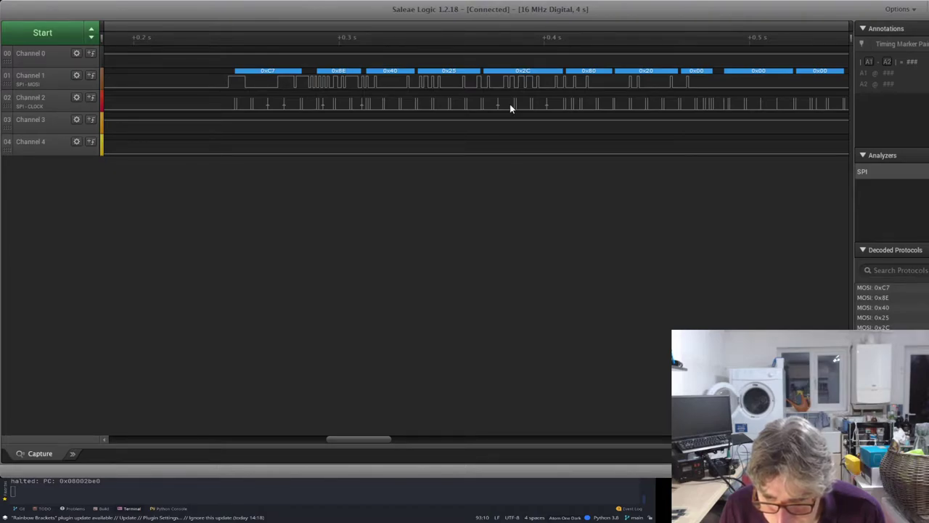
scroll(509, 103, down, 4)
drag(642, 87, 357, 102)
scroll(694, 88, up, 5)
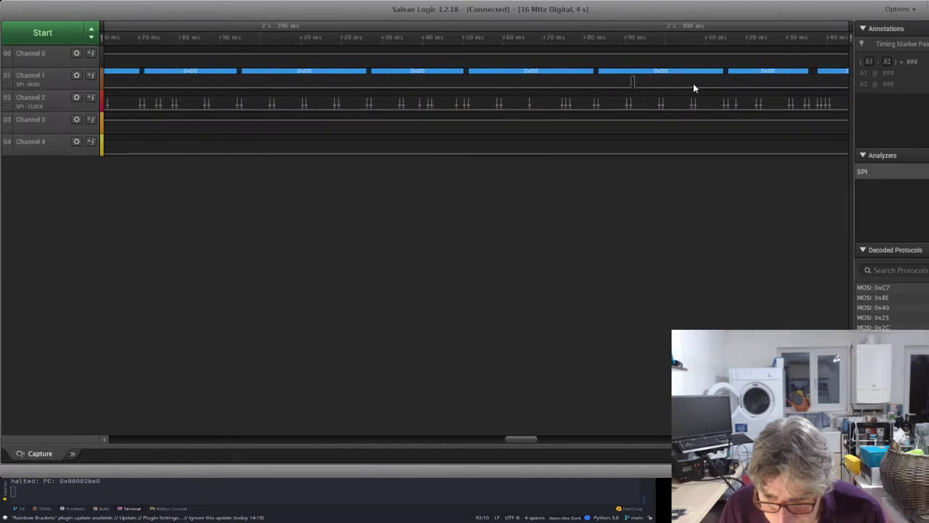
scroll(457, 114, down, 10)
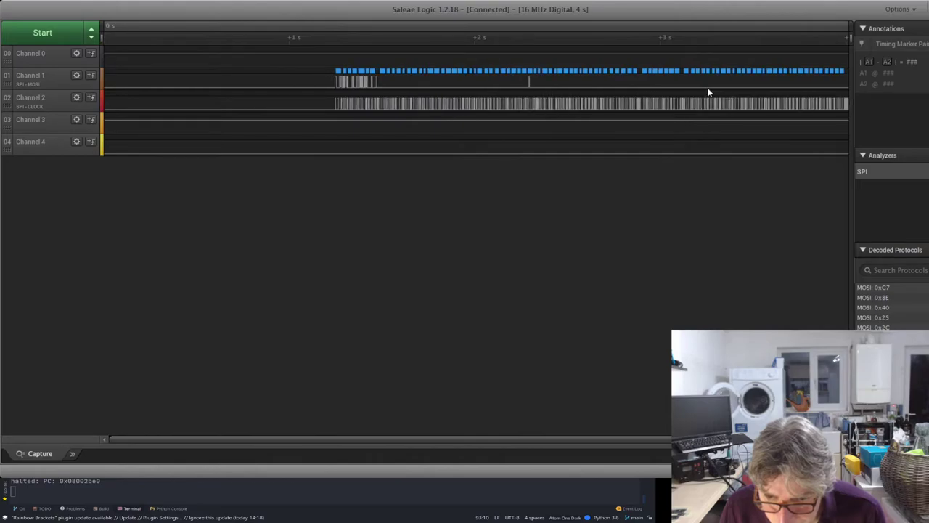
Return to the start of the transfer and examine the clock pulse spacing within the 0xC7 byte around 1 s 250 ms.
scroll(390, 102, up, 2)
scroll(390, 102, down, 3)
scroll(391, 102, up, 4)
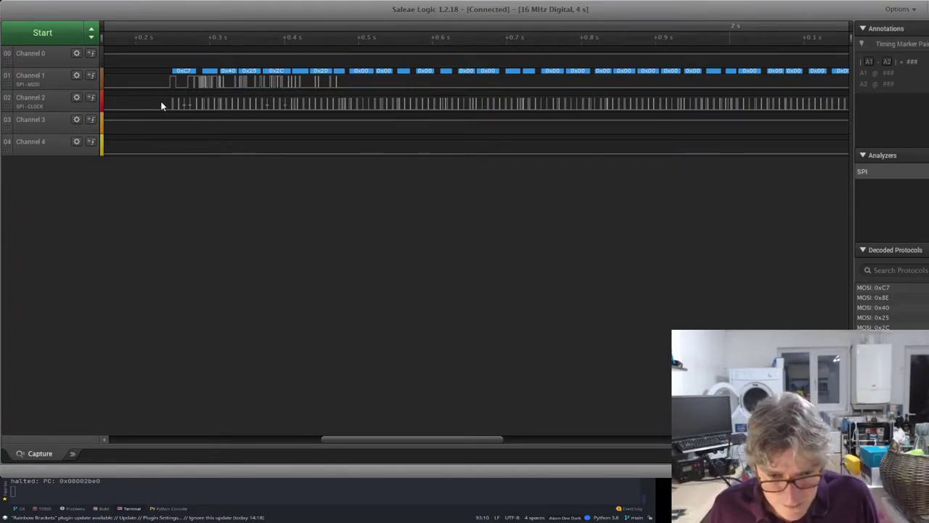
scroll(162, 105, up, 4)
scroll(163, 106, up, 1)
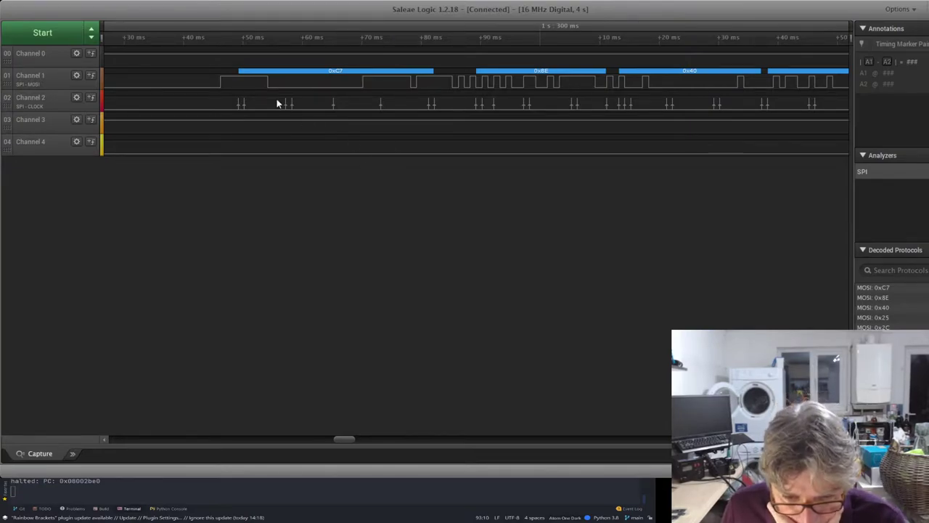
scroll(242, 108, up, 6)
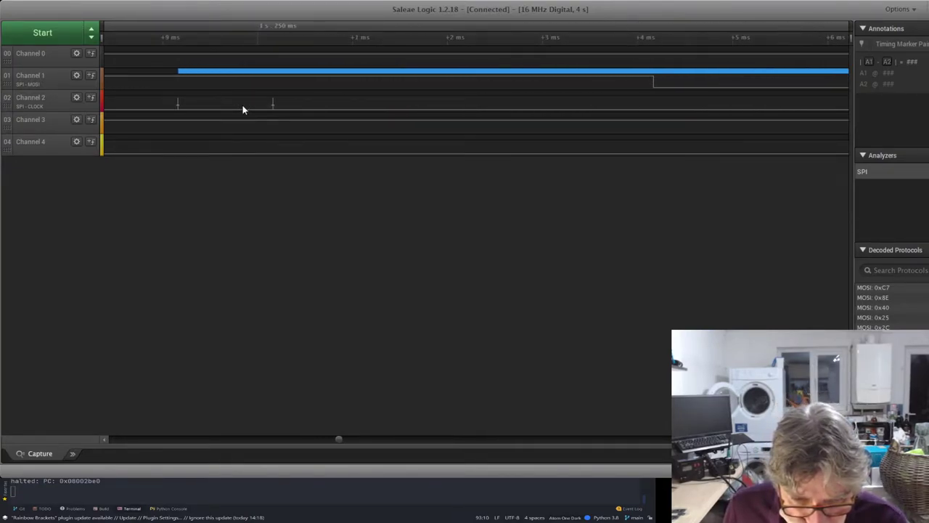
scroll(242, 108, down, 6)
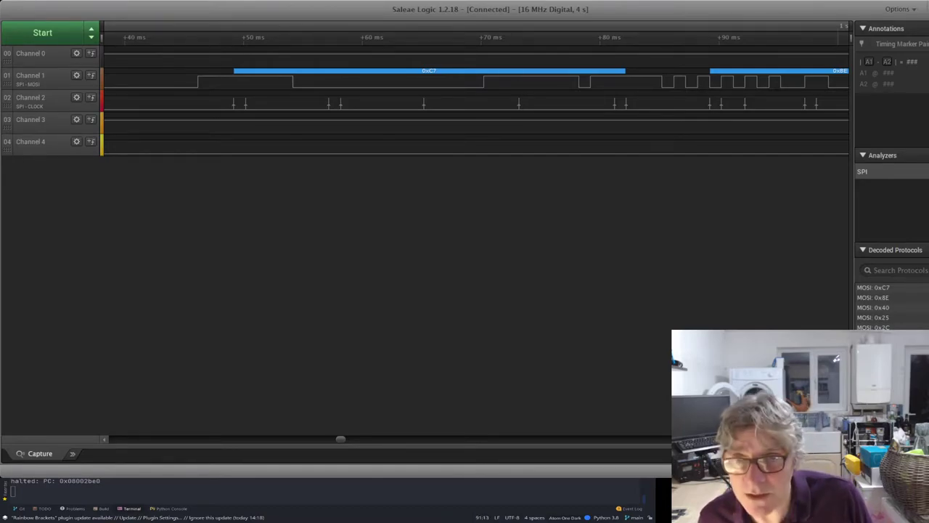
Return to the GDB terminal and interrupt the running firmware.
key(Up)
key(Down)
key(End)
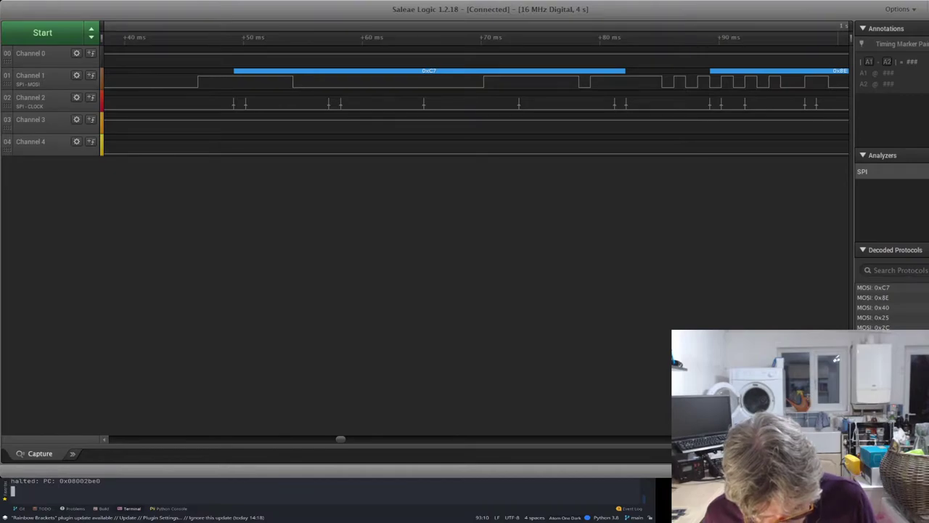
key(ctrl+c)
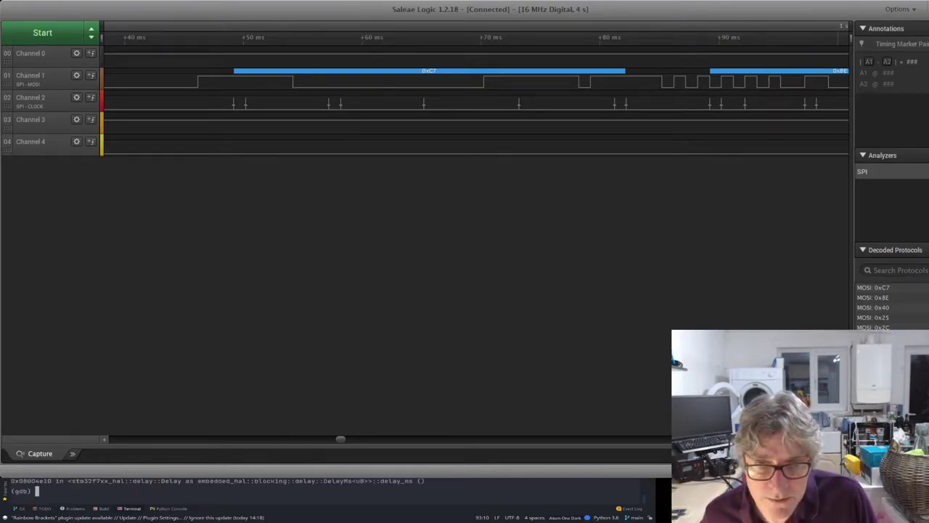
Quit the GDB session to get back to the BlackCrab shell prompt.
text(q)
key(Return)
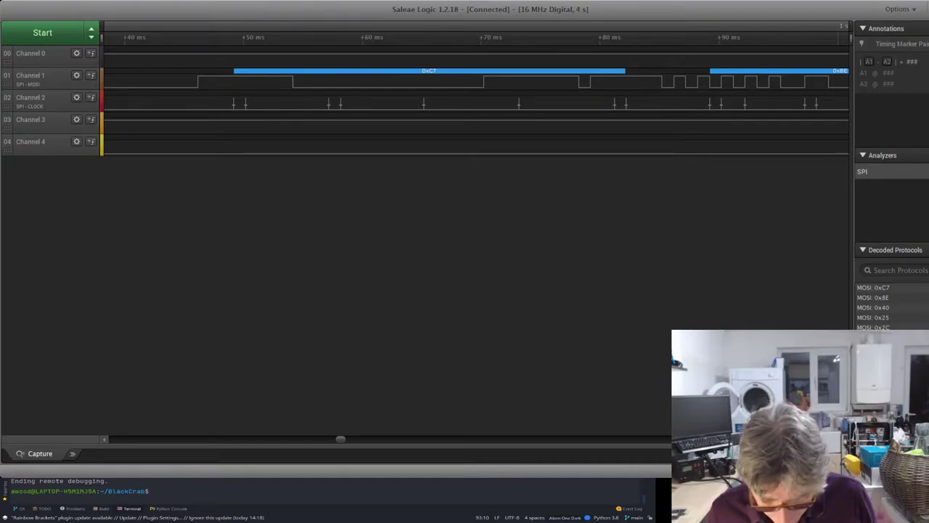
text(e)
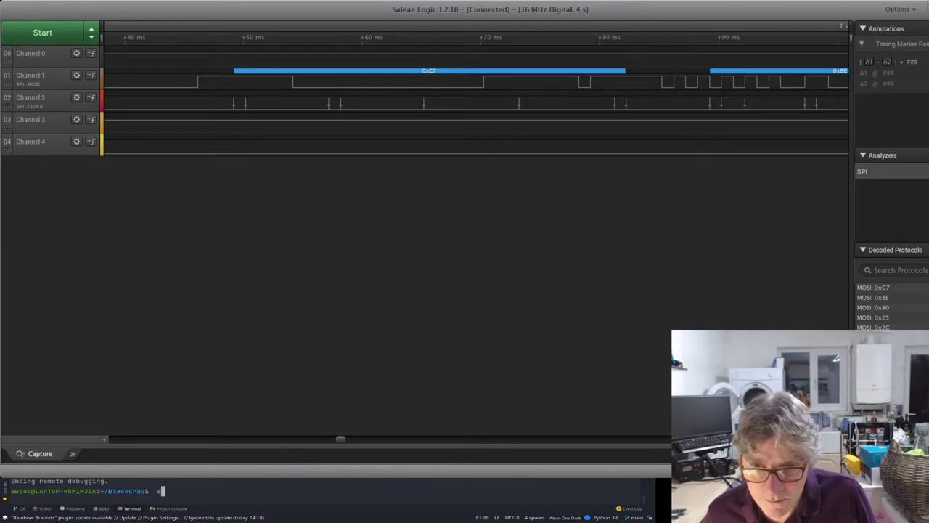
key(BackSpace)
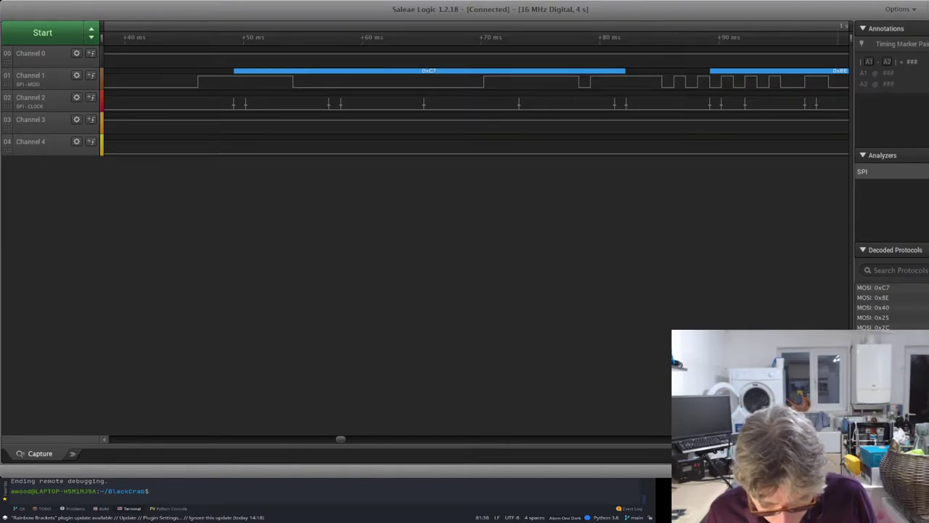
Relaunch the firmware debugging session with the previous shell command and step one machine instruction past the breakpoint in main.
key(Up)
key(Return)
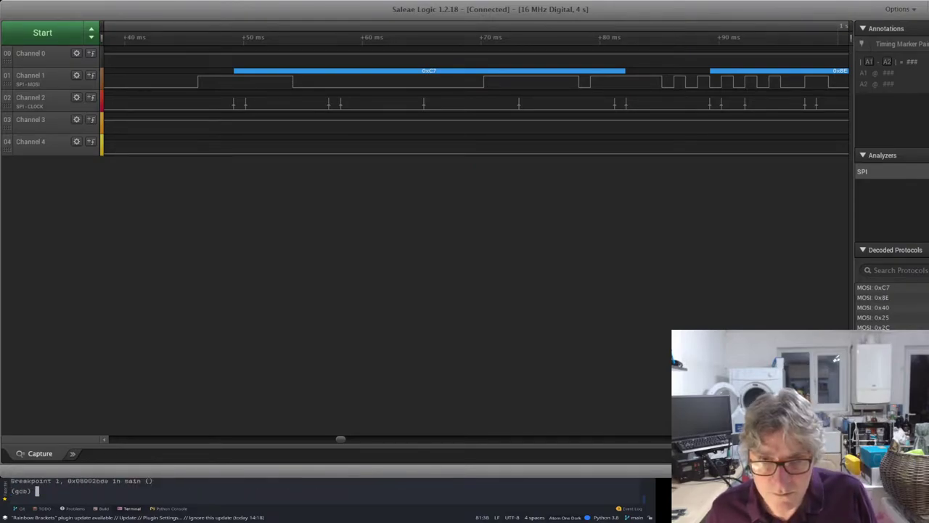
text(si)
key(Return)
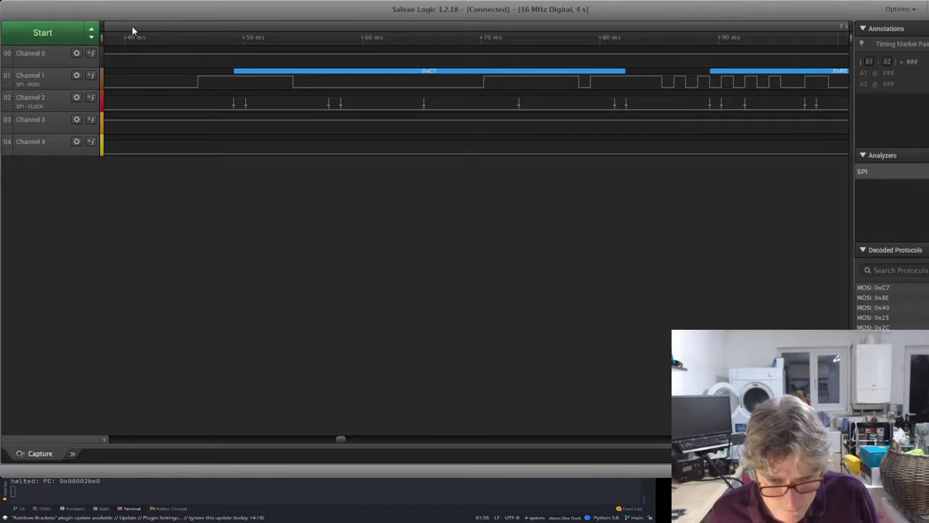
Record a new logic-analyzer capture and locate the first decoded byte, 0xF0, near 0 s 963 ms.
click(56, 37)
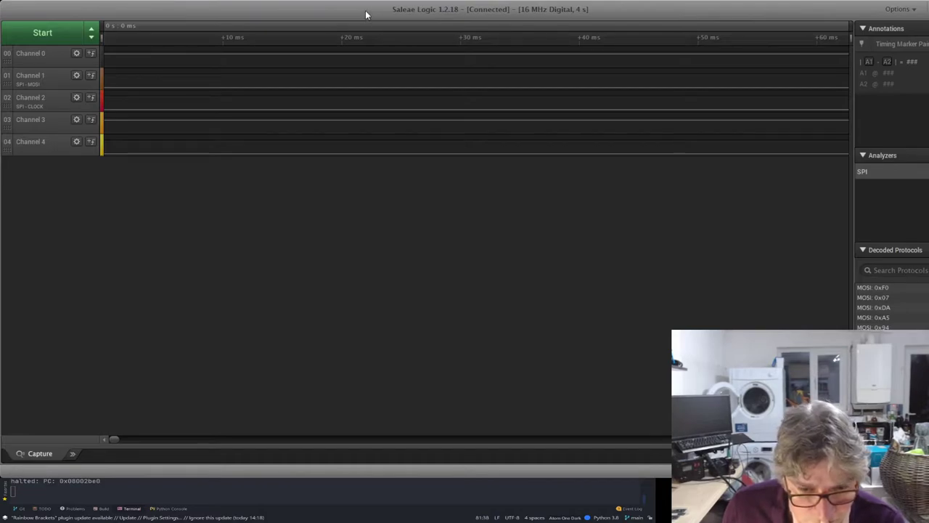
scroll(256, 124, down, 10)
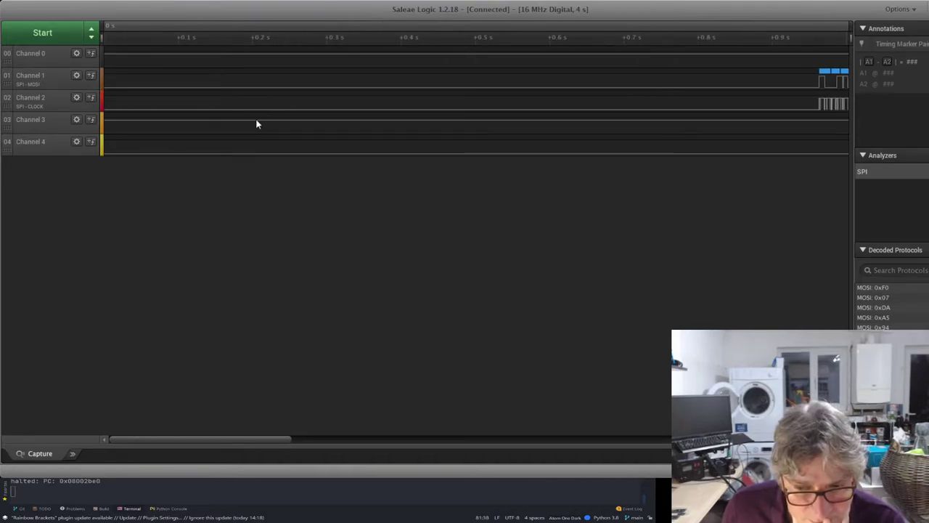
scroll(307, 85, up, 5)
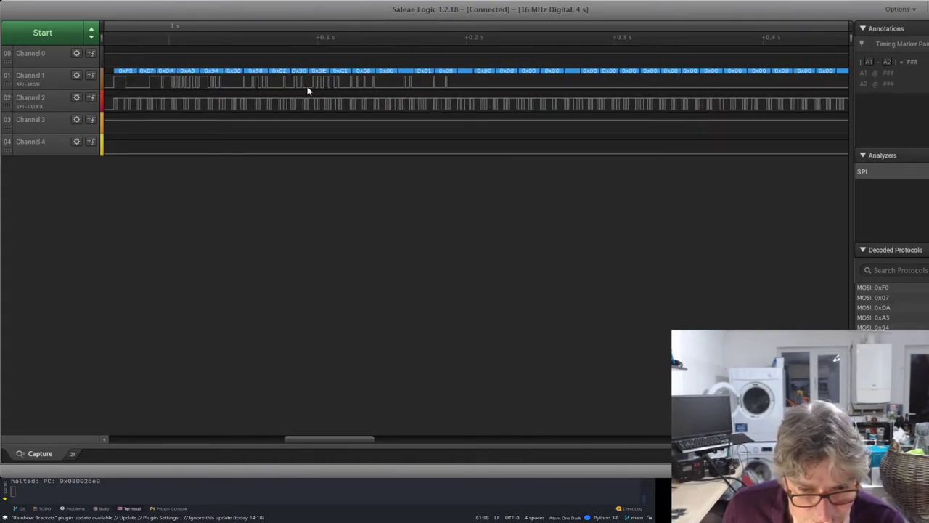
scroll(298, 94, up, 2)
scroll(305, 95, up, 8)
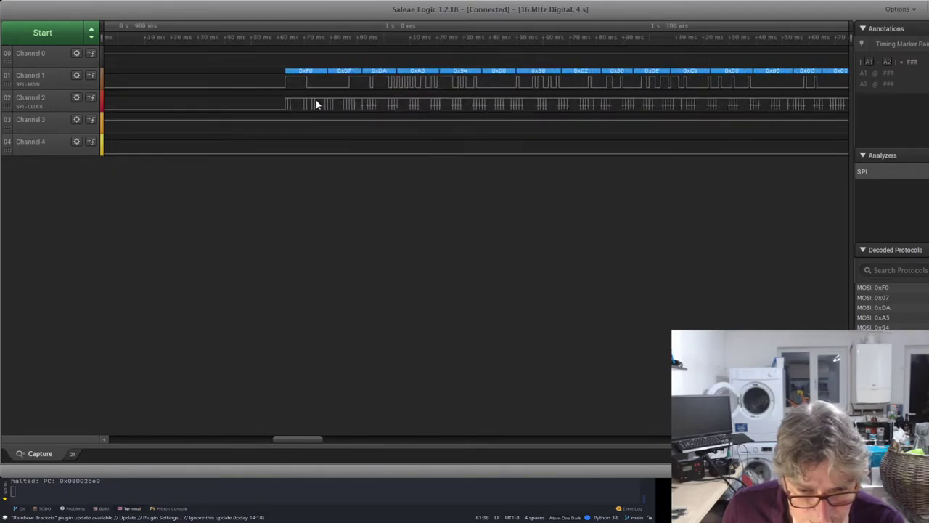
scroll(178, 105, up, 10)
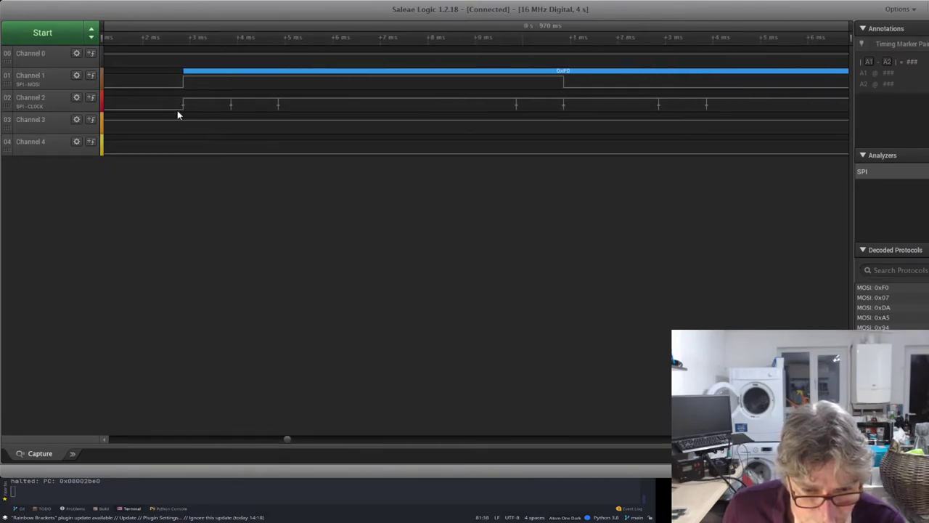
Examine the first MOSI and clock edges of the 0xF0 byte, from single pulses up to the opening bytes.
scroll(211, 106, down, 3)
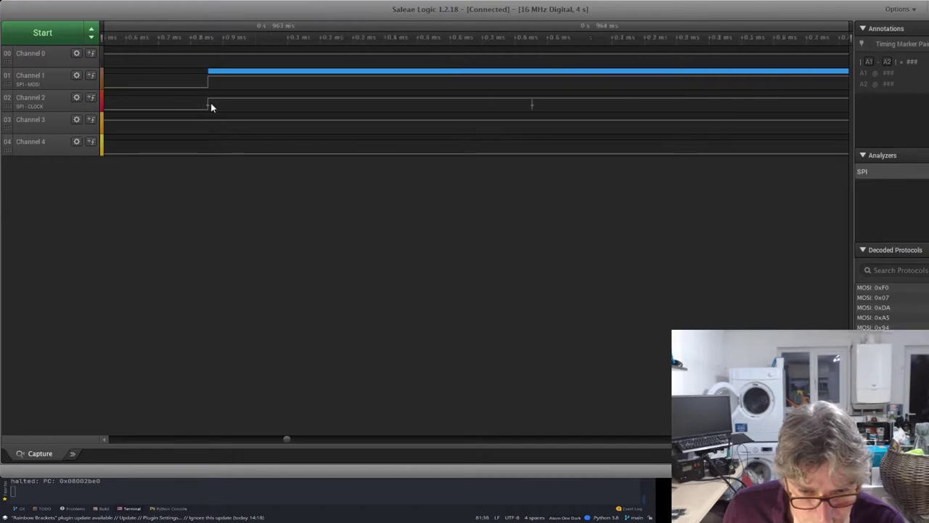
scroll(210, 106, up, 3)
scroll(211, 106, down, 3)
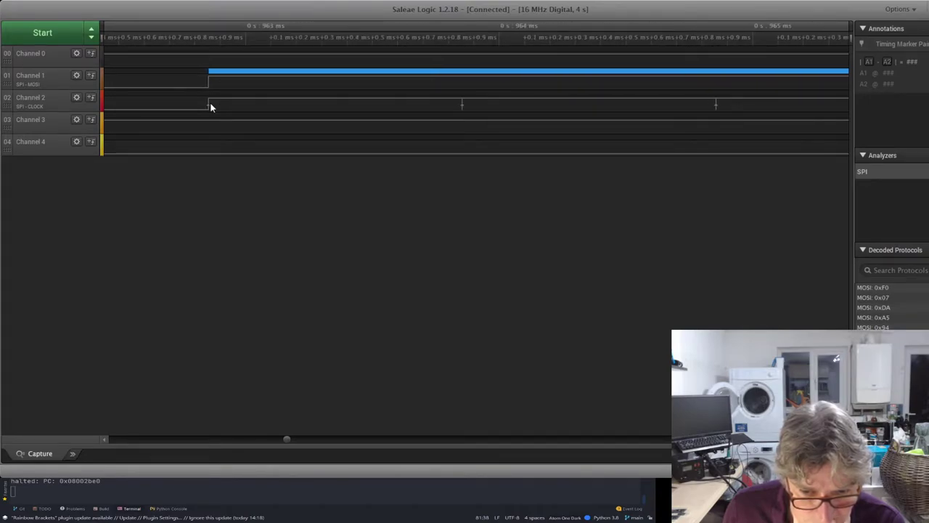
scroll(211, 106, down, 2)
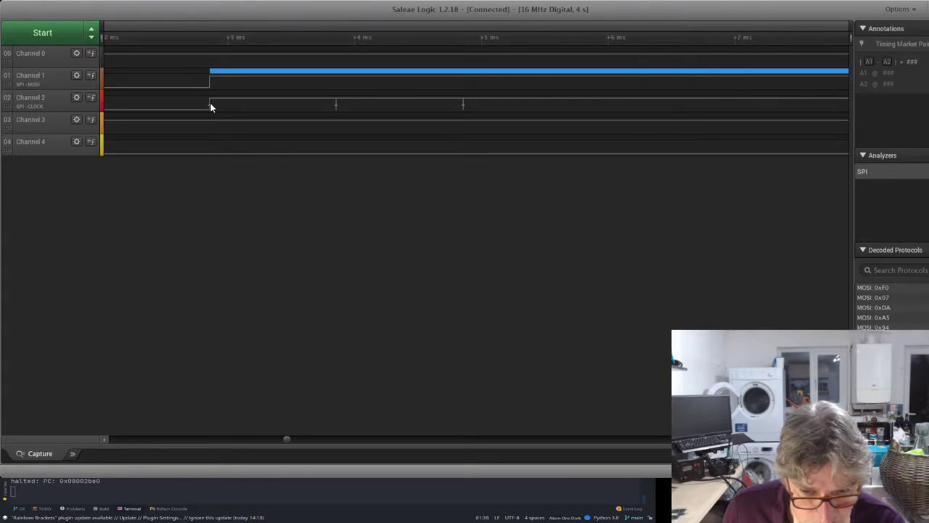
scroll(210, 106, down, 3)
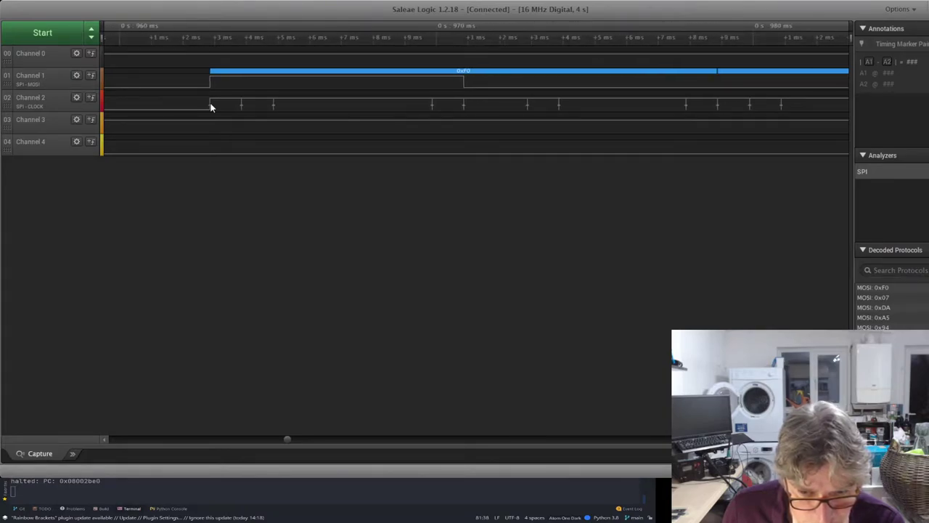
scroll(211, 106, down, 3)
scroll(210, 106, down, 2)
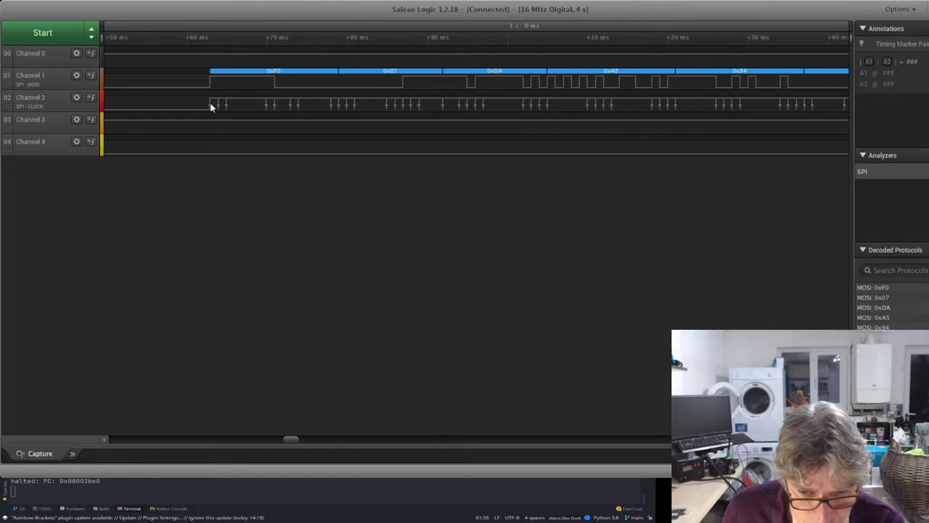
Follow the MOSI and clock pulses through the decoded bytes from 0xDA to 0x0C, up to about 1 s 180 ms.
drag(668, 89, 321, 120)
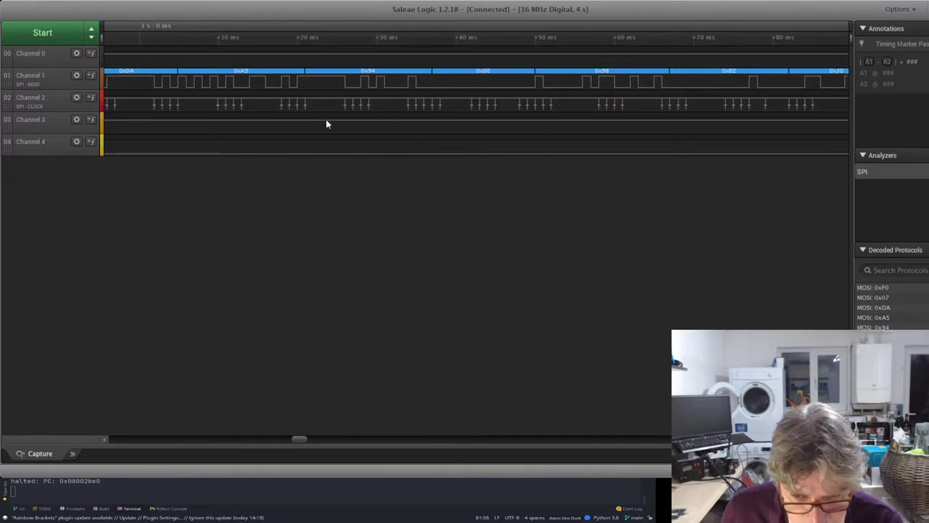
drag(658, 92, 444, 92)
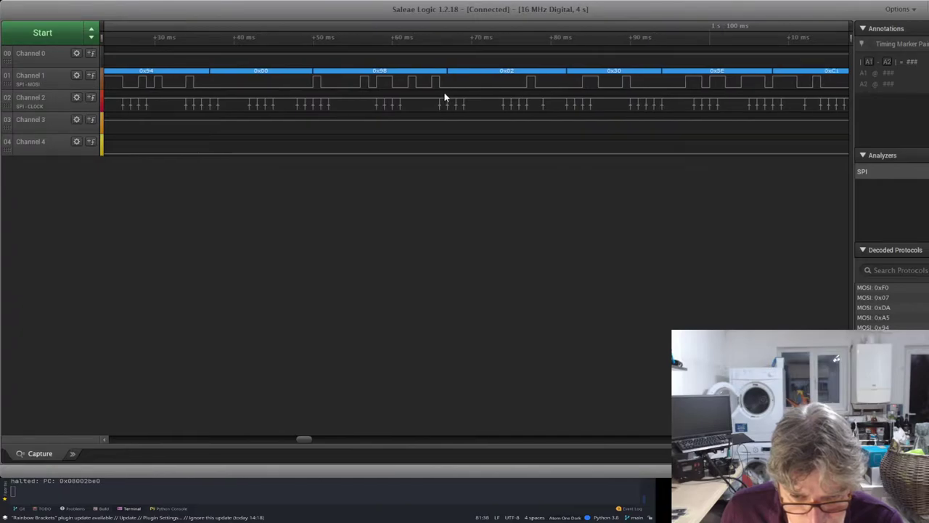
drag(566, 88, 477, 92)
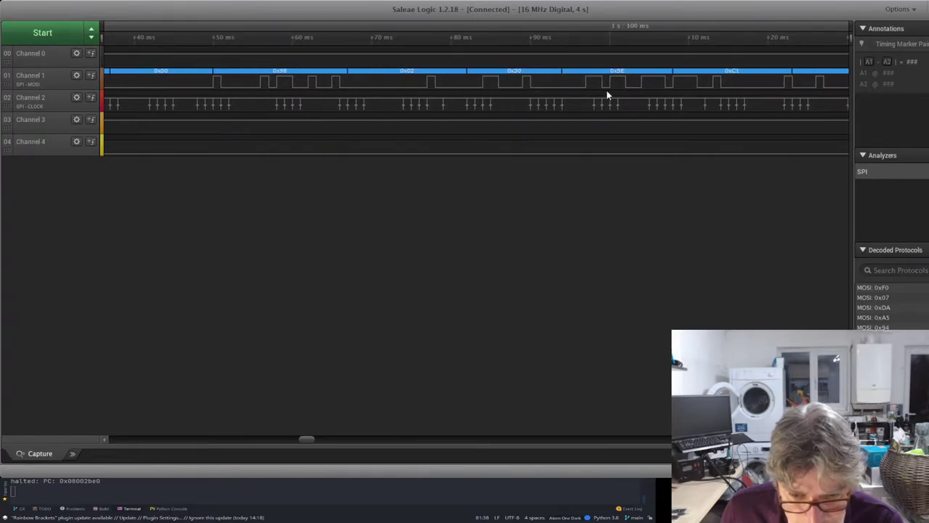
drag(606, 92, 440, 93)
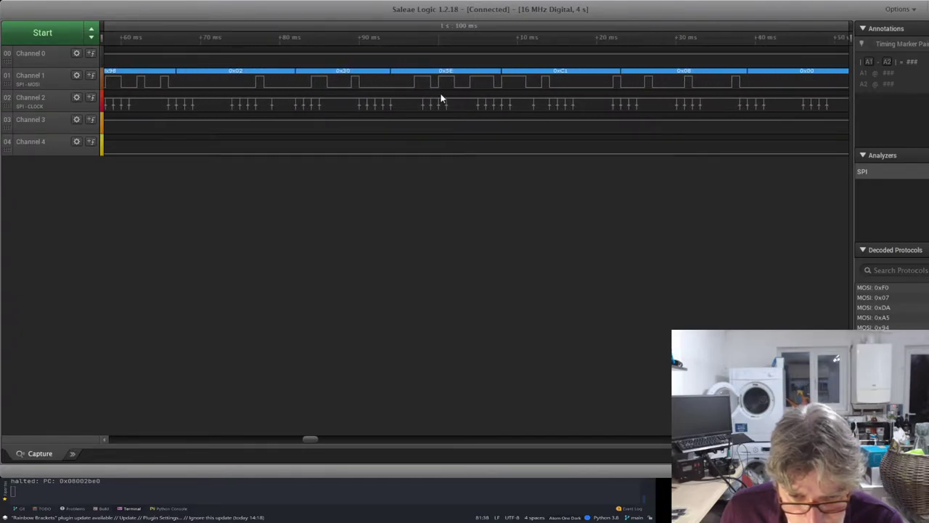
drag(618, 91, 468, 102)
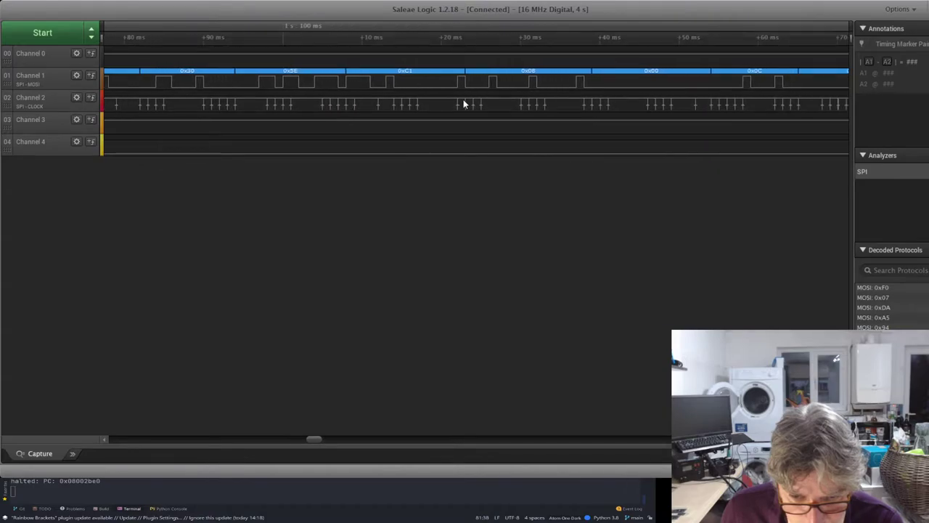
drag(596, 100, 467, 107)
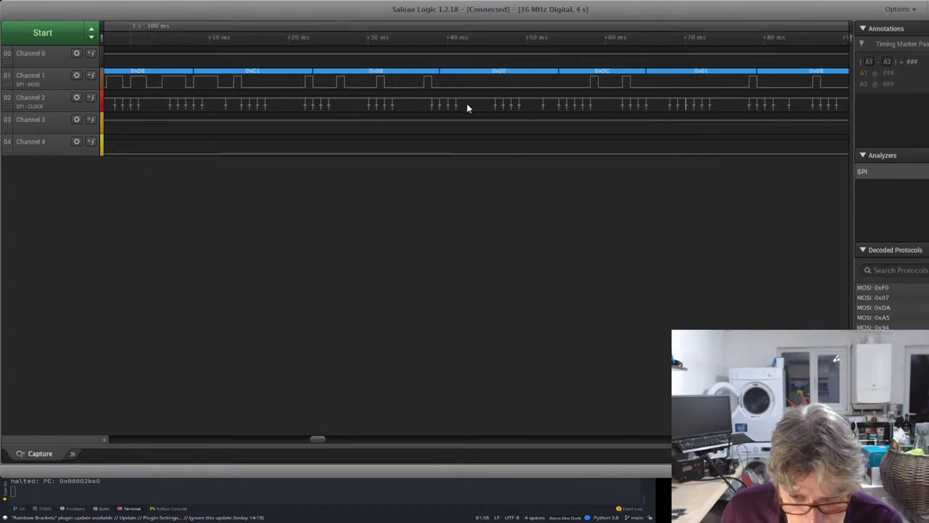
Inspect the clock pulse groups in the run of 0x00 bytes from about 1 s 200 ms to 1 s 500 ms.
scroll(686, 93, right, 10)
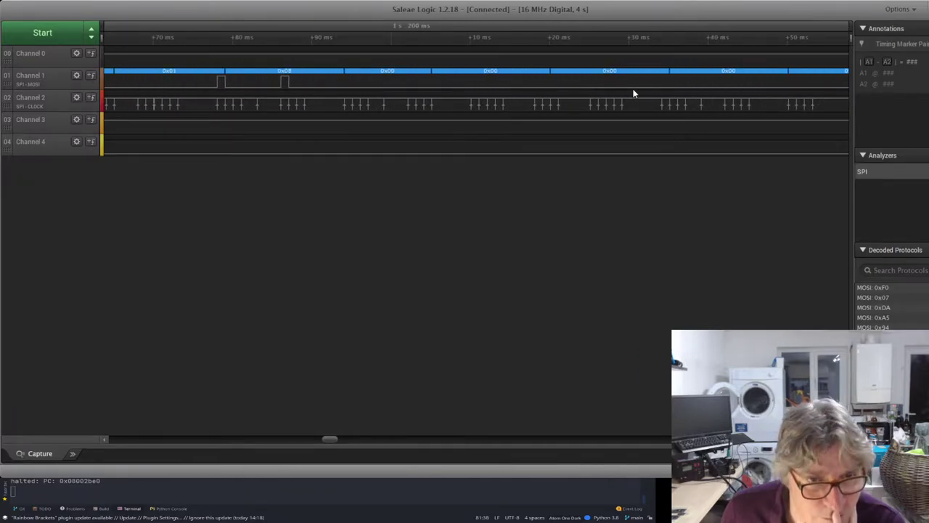
mouse_move(649, 96)
mouse_down()
mouse_move(500, 116)
mouse_move(365, 118)
mouse_up()
drag(649, 100, 357, 123)
scroll(356, 123, right, 20)
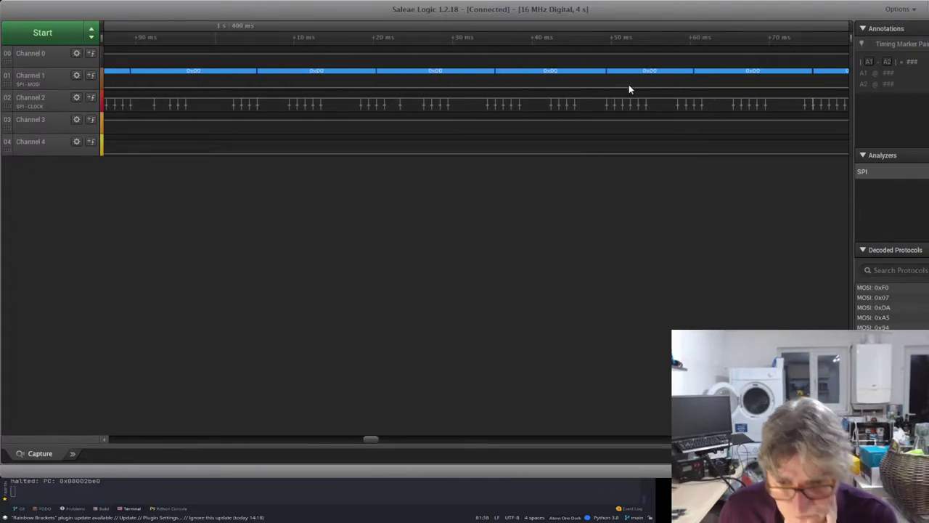
scroll(628, 87, right, 5)
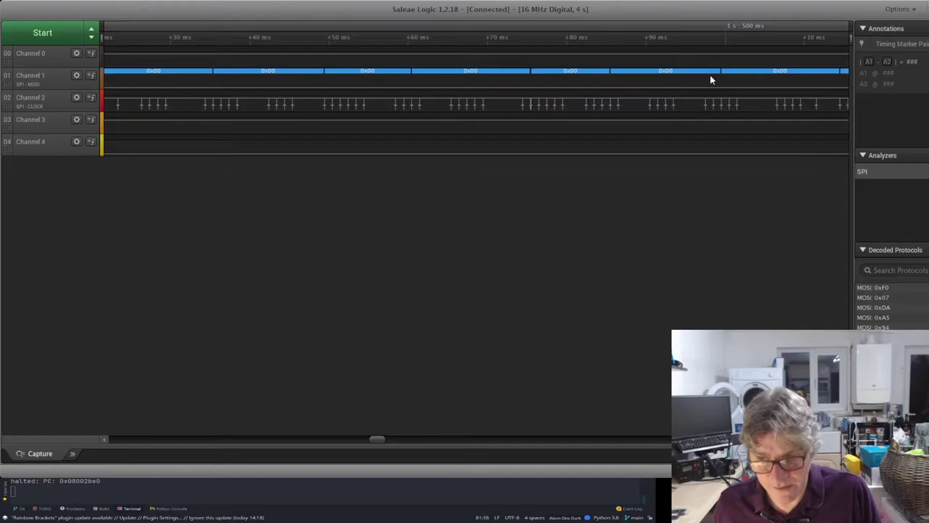
Inspect the isolated MOSI pulse just after 2 s 0 ms and compare it with the rest of the 4 s capture.
scroll(618, 95, down, 2)
scroll(511, 105, down, 2)
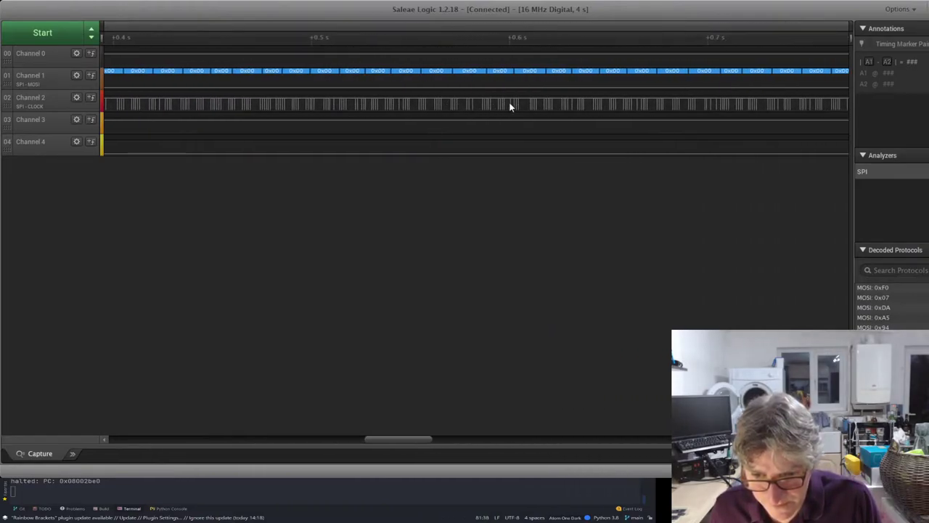
scroll(581, 102, right, 8)
scroll(750, 86, up, 4)
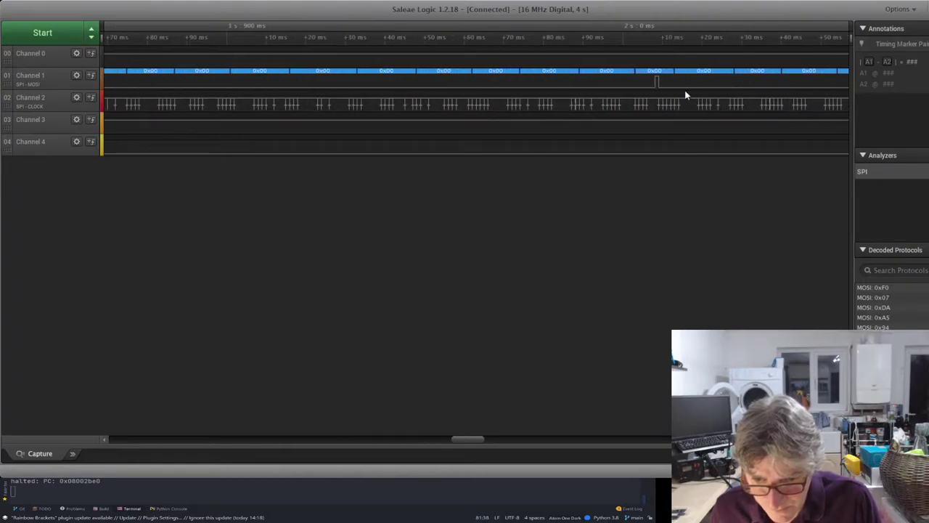
scroll(633, 85, down, 3)
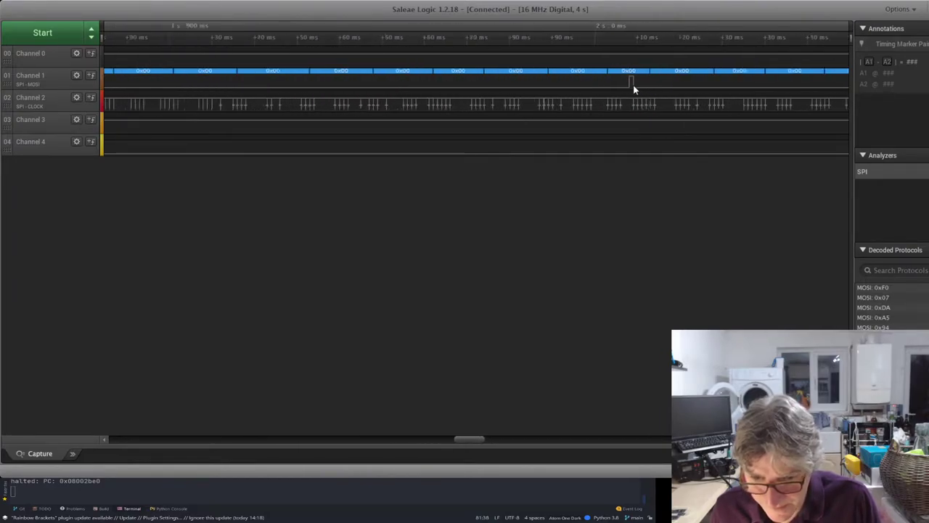
scroll(339, 124, right, 10)
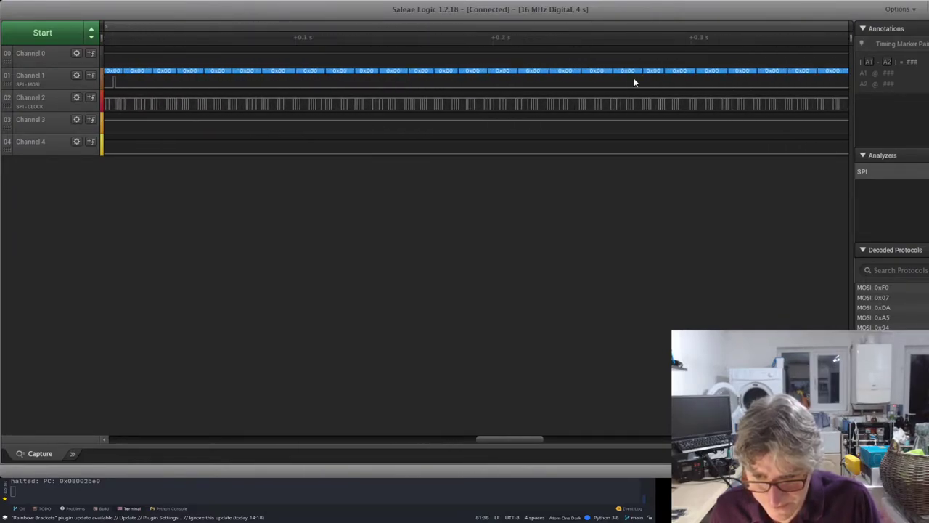
scroll(531, 100, down, 5)
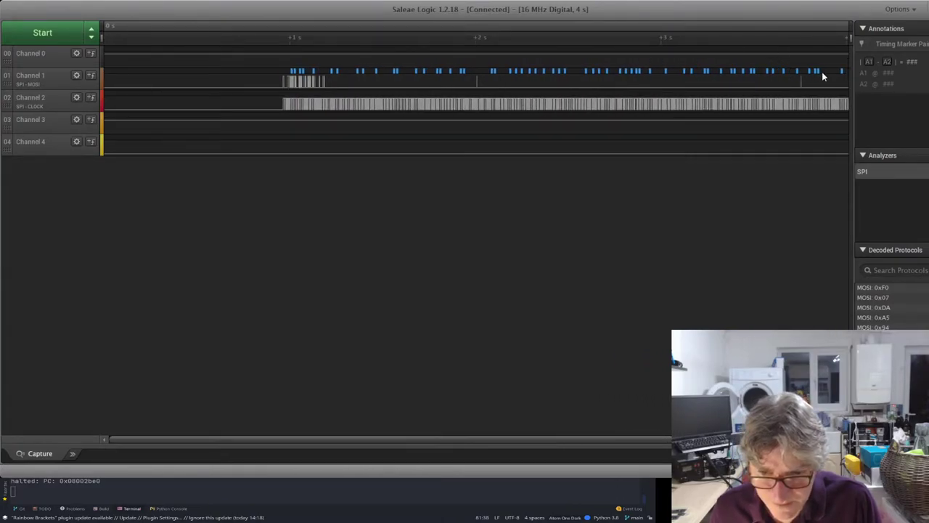
Return to the start of the transfer and review the decoded bytes between about 0 s 960 ms and 1 s 160 ms.
scroll(330, 90, up, 8)
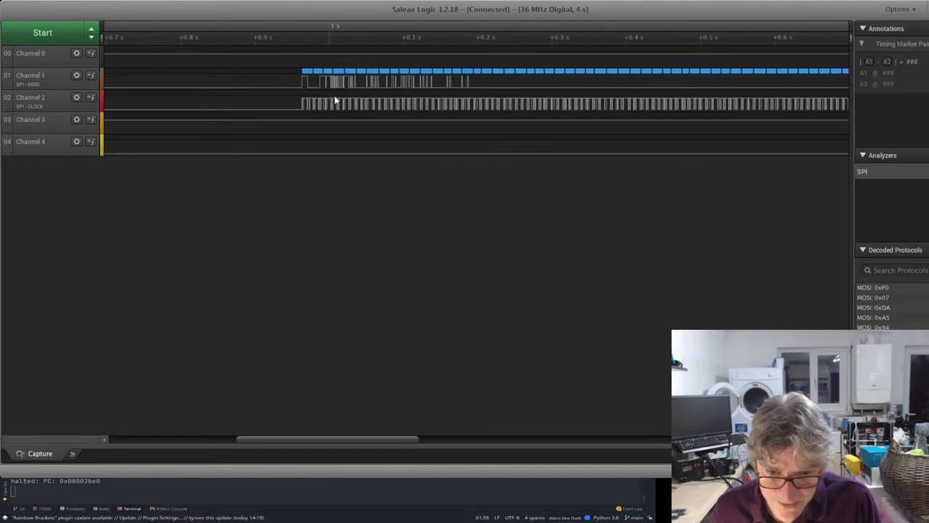
scroll(229, 93, up, 3)
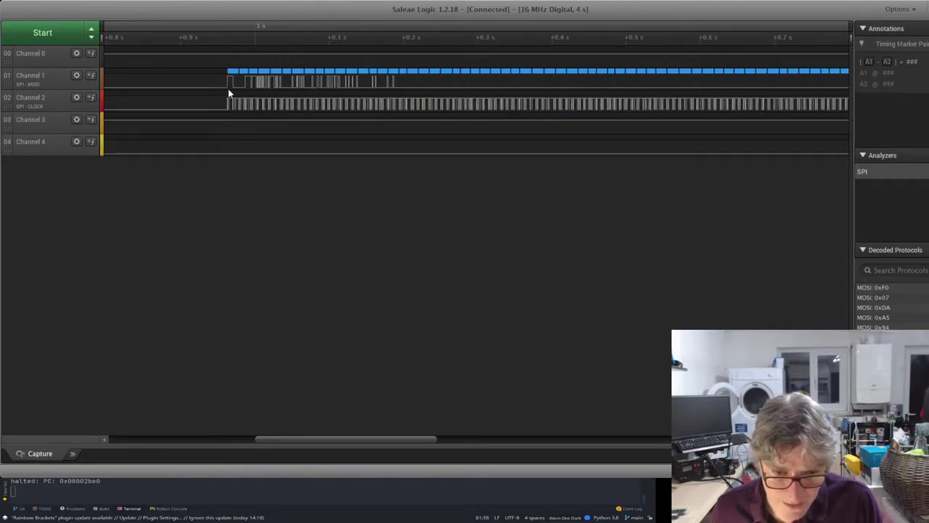
scroll(229, 93, down, 2)
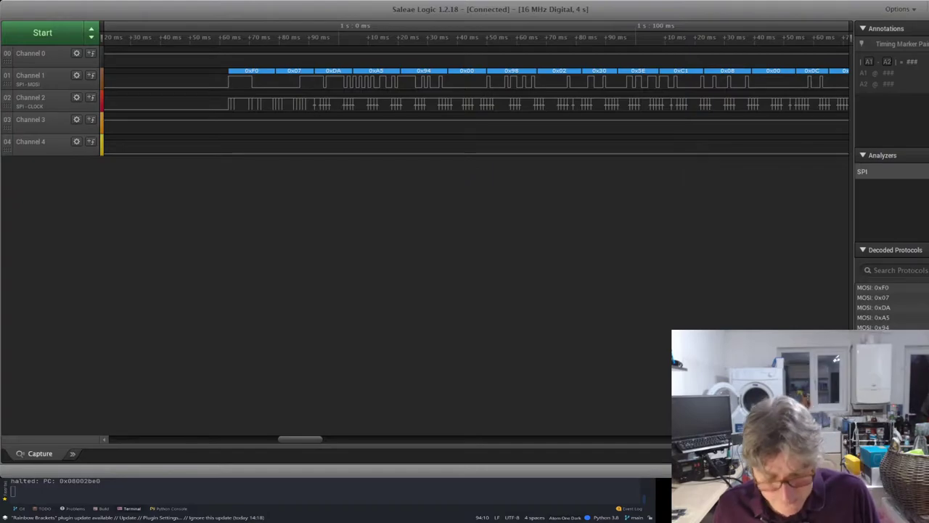
Switch to the GDB terminal with the firmware interrupted and quit the active debugging session.
click(168, 479)
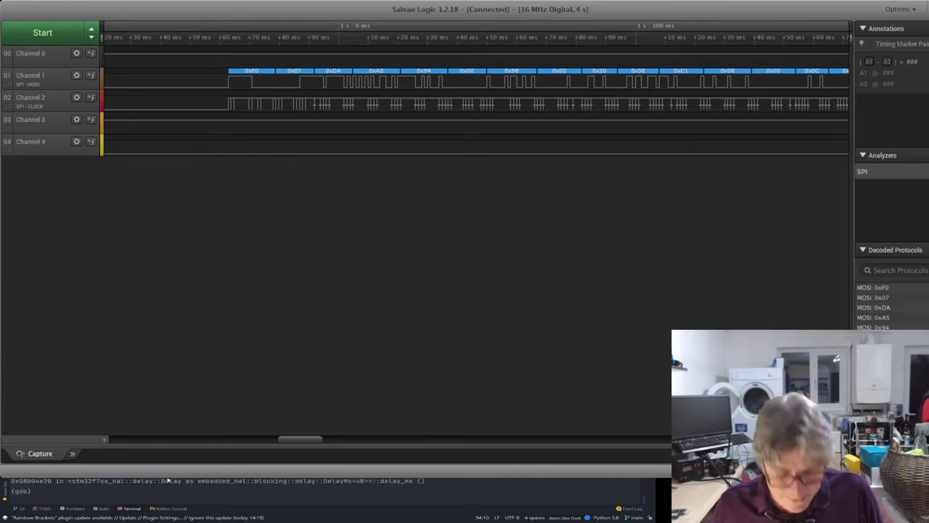
text(q)
key(Return)
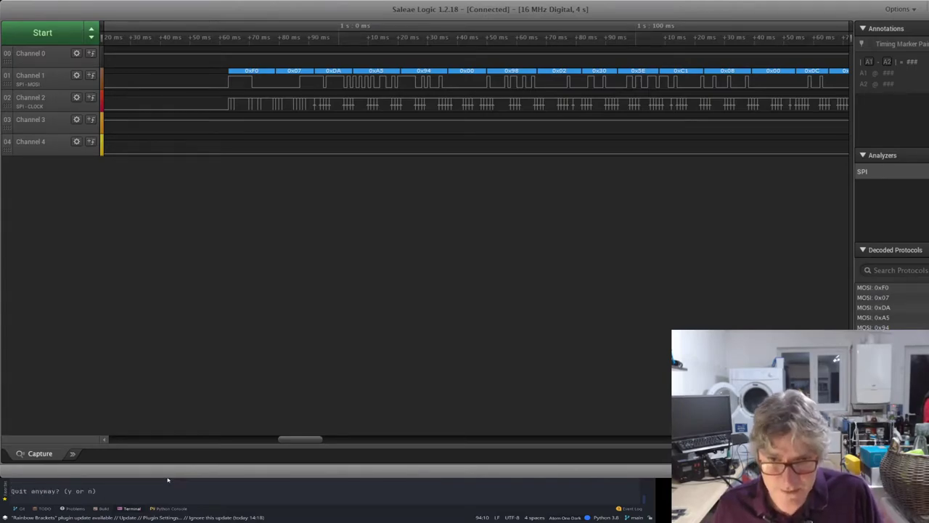
text(y)
key(Return)
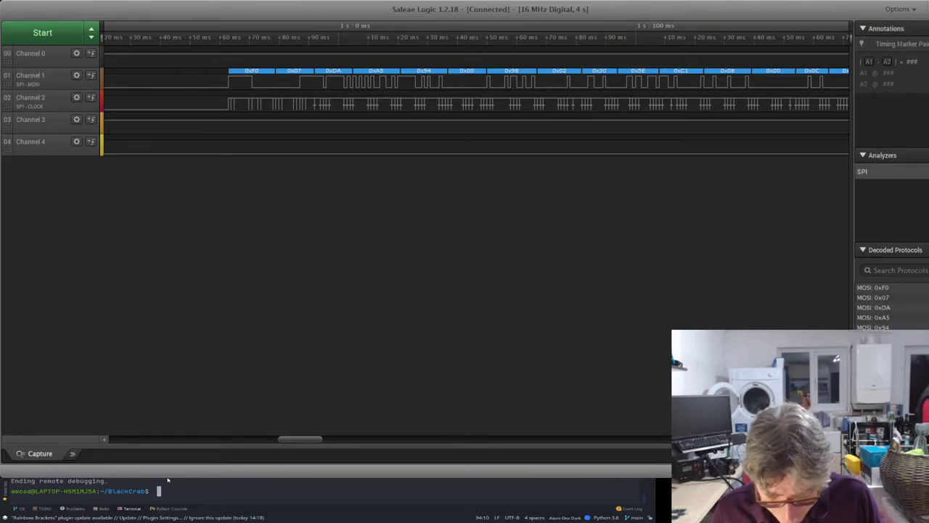
Rerun the BlackCrab firmware from the terminal and resume execution in GDB past the breakpoint in main.
key(BackSpace)
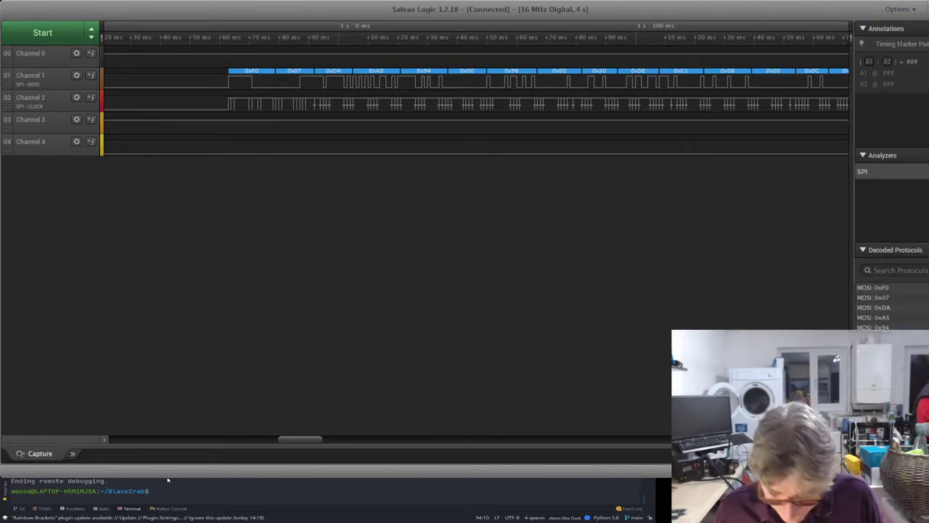
key(Up)
key(Return)
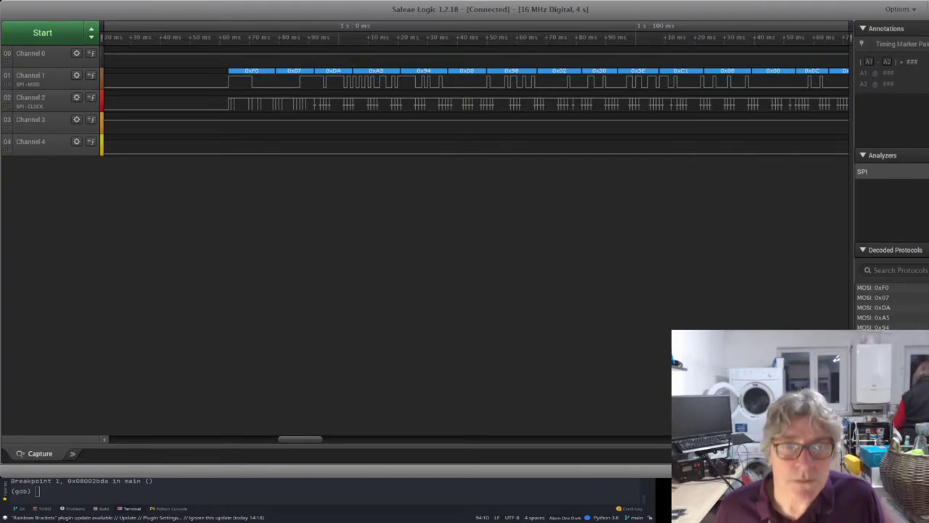
click(147, 485)
text(n)
key(Return)
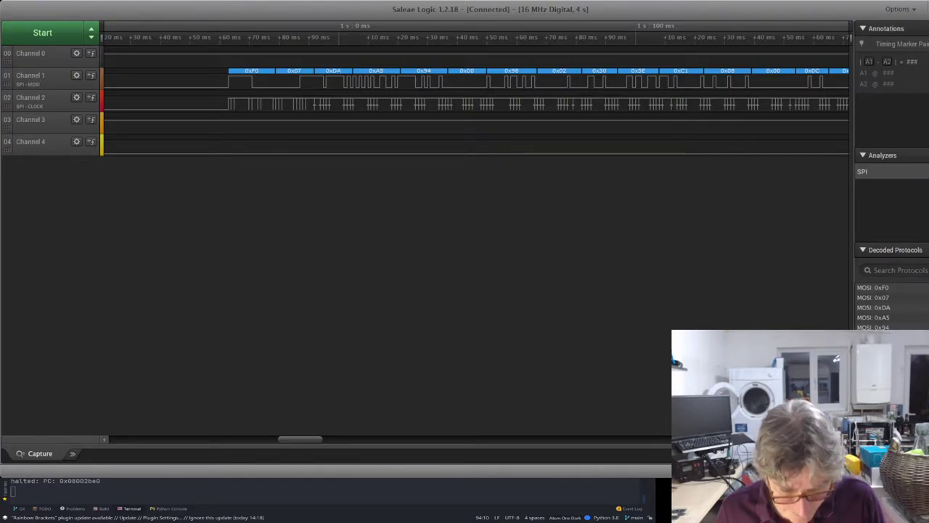
Record a new 4 s logic-analyzer capture and locate the start of the SPI transfer shortly before 1 s 200 ms.
click(32, 35)
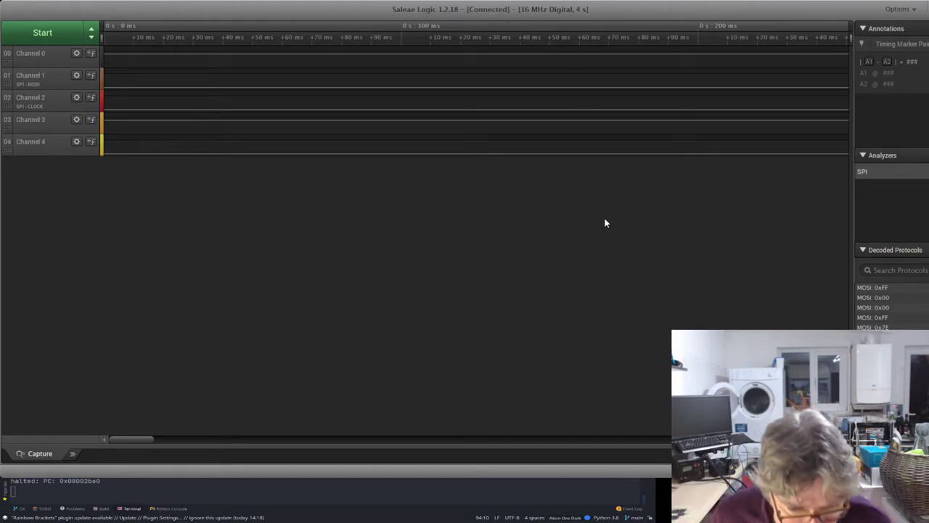
scroll(225, 122, down, 5)
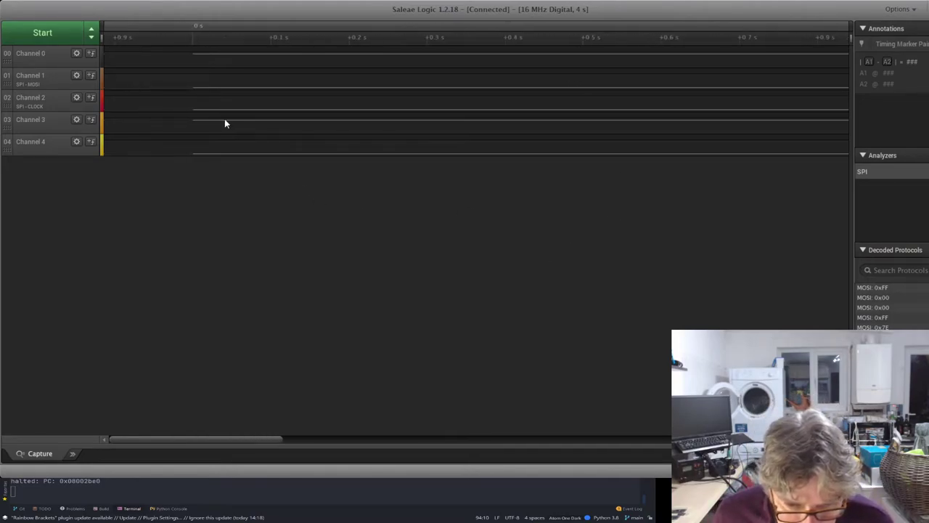
scroll(224, 123, down, 2)
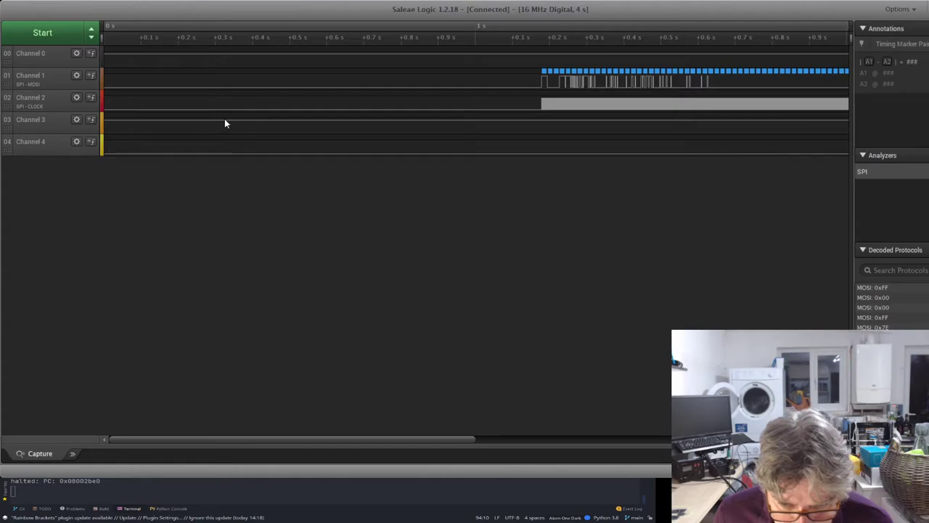
scroll(585, 97, right, 6)
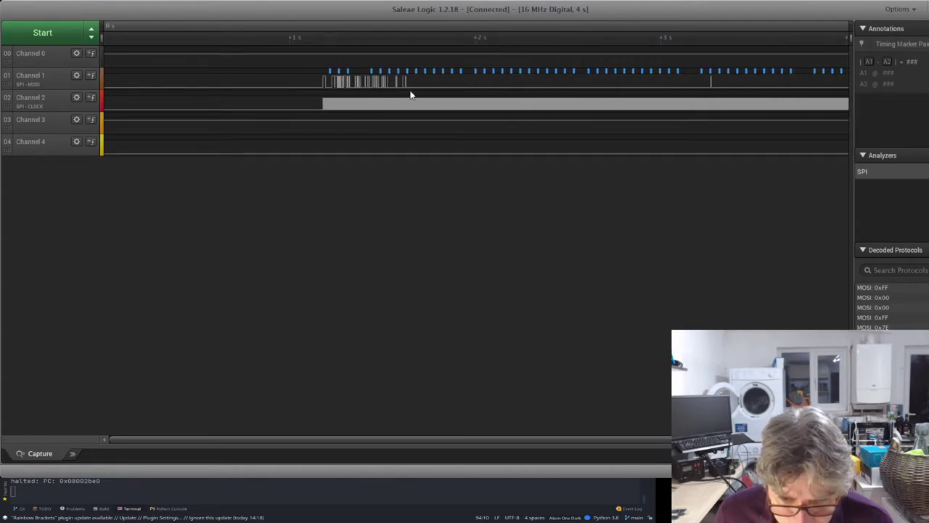
scroll(244, 98, up, 6)
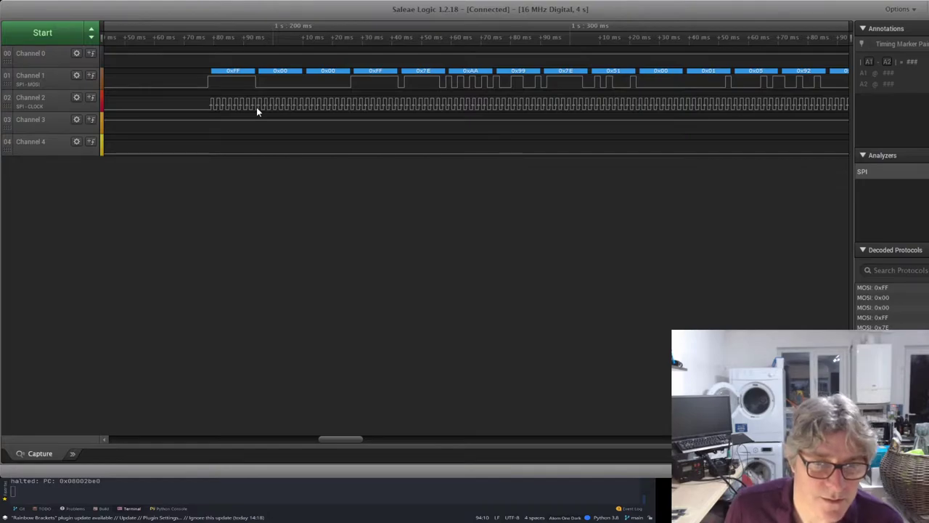
Examine the decoded MOSI bytes and clock pulses at the start of the transfer, between about 1 s 180 ms and 1 s 390 ms.
scroll(392, 95, up, 3)
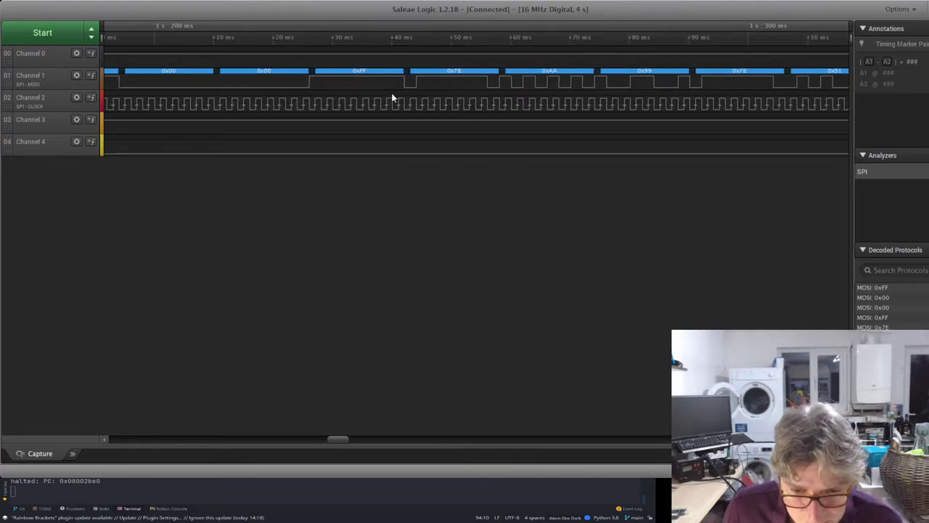
scroll(391, 91, down, 3)
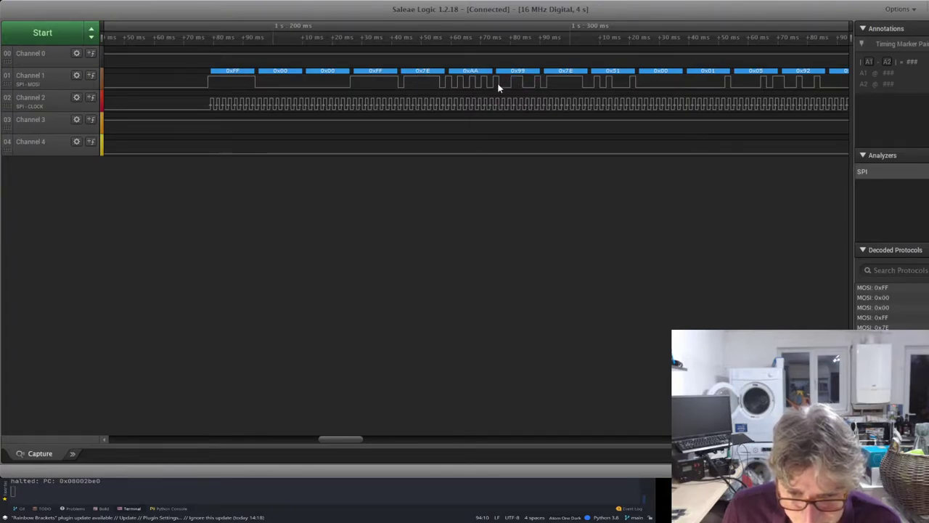
scroll(497, 83, up, 3)
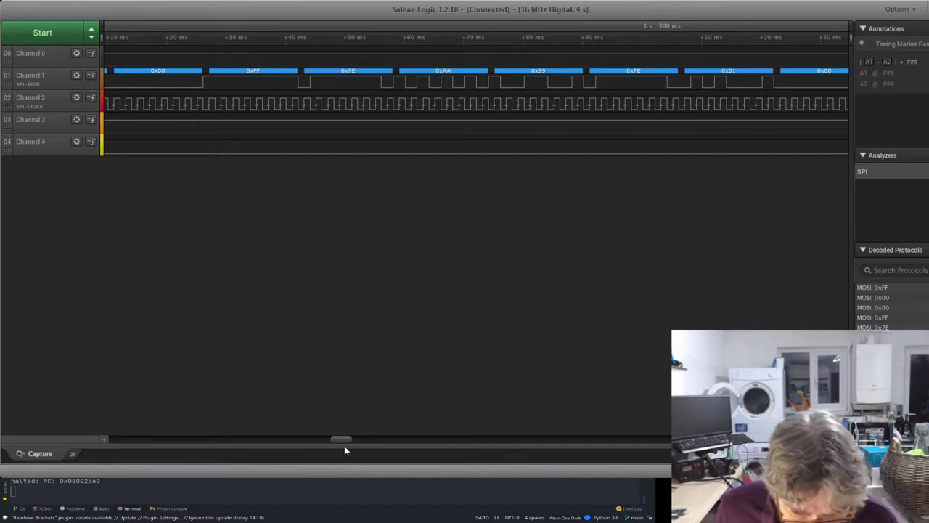
mouse_move(342, 439)
mouse_down()
mouse_move(323, 440)
mouse_move(347, 440)
mouse_move(336, 440)
mouse_up()
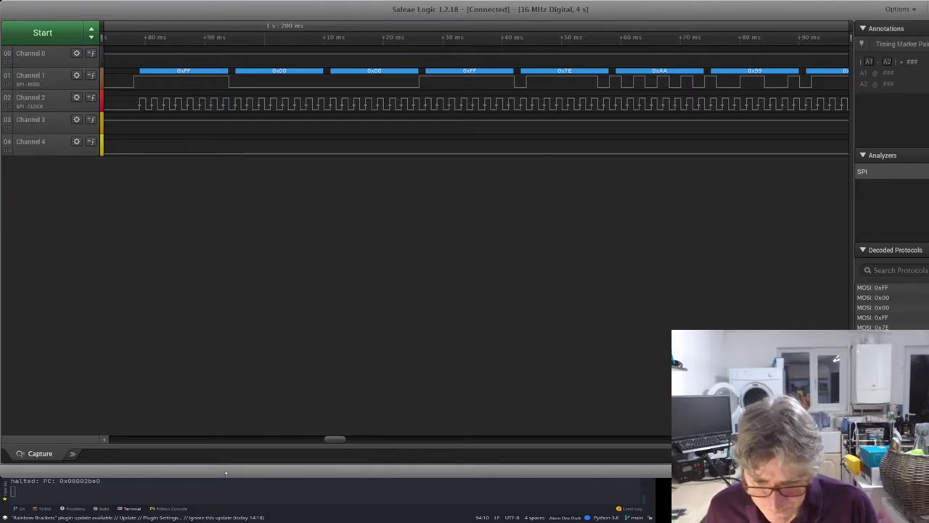
scroll(350, 145, down, 3)
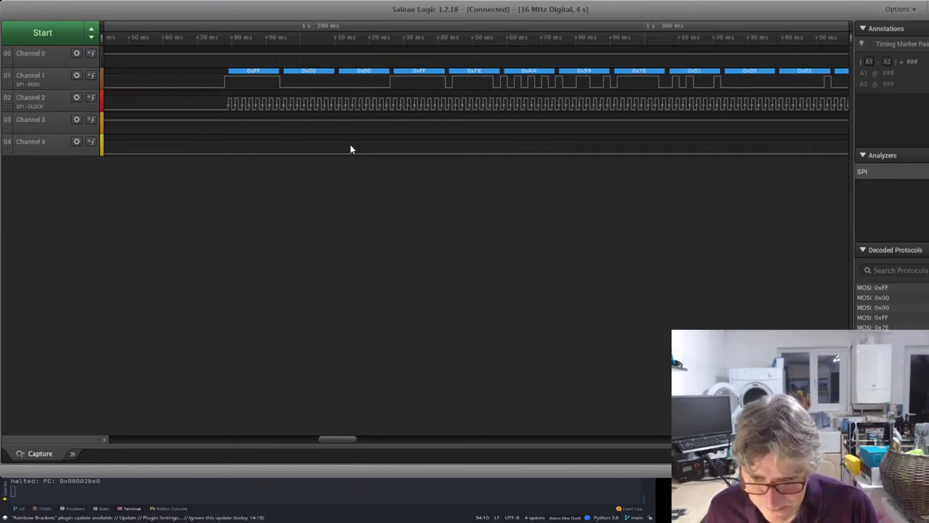
drag(653, 103, 616, 104)
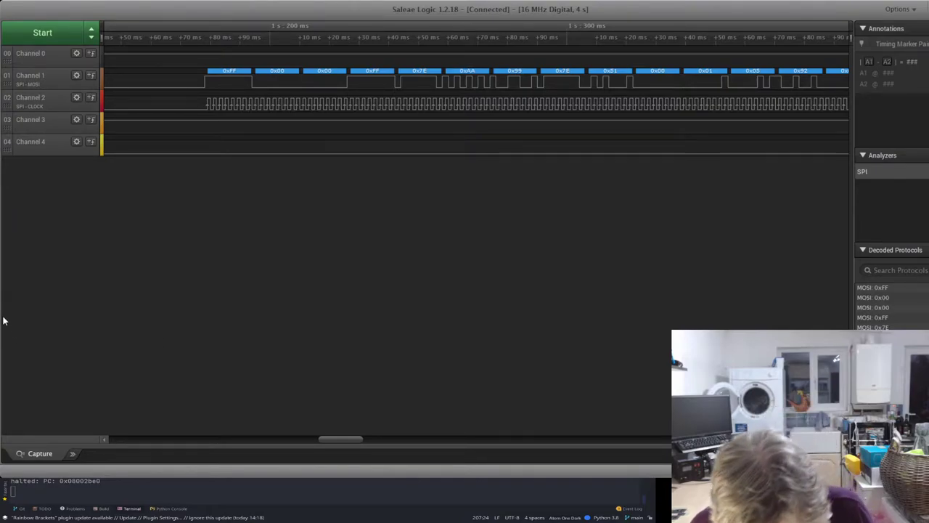
Interrupt the running firmware in the GDB terminal and quit the debugging session, confirming the exit.
click(266, 483)
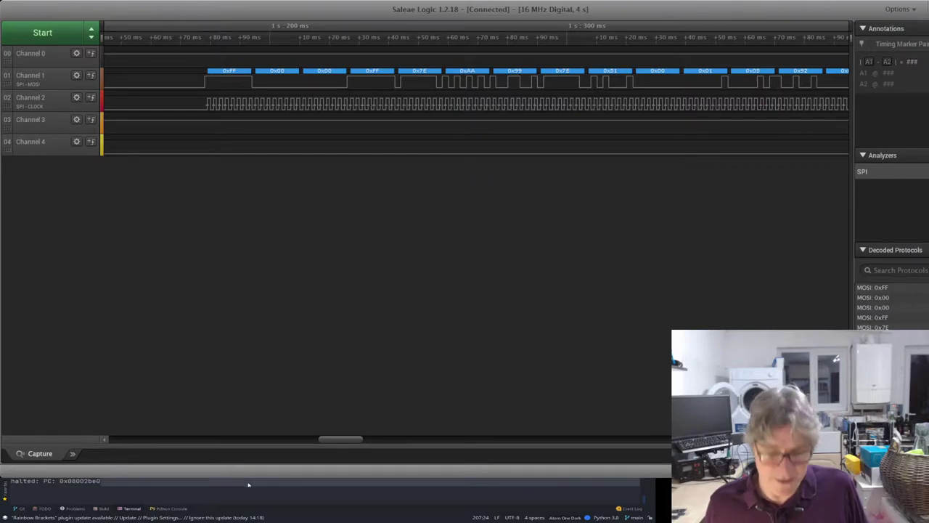
text(c)
key(Return)
key(ctrl+c)
text(q)
key(Return)
text(yway? (y or n) y)
key(Return)
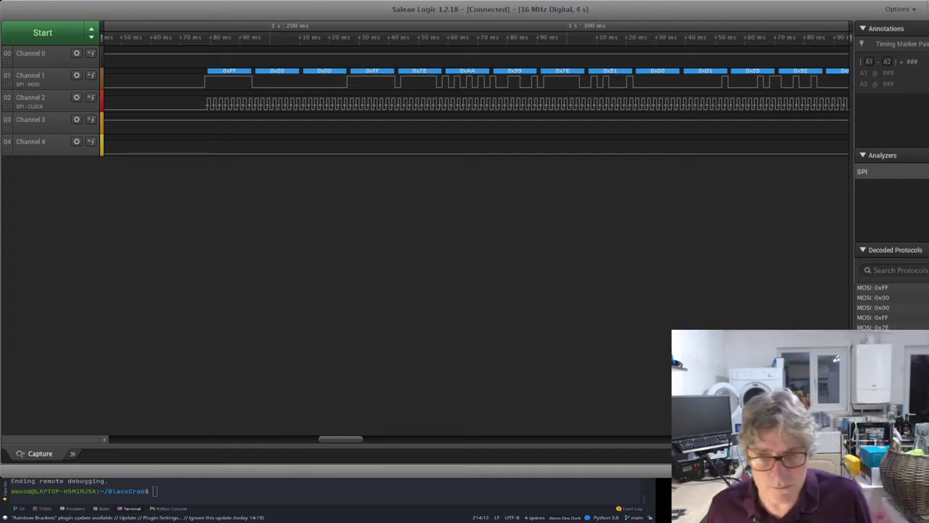
Run cargo run --features "stm32f730, rt, usb_fs" --release and continue execution from the breakpoint in main.
key(Up)
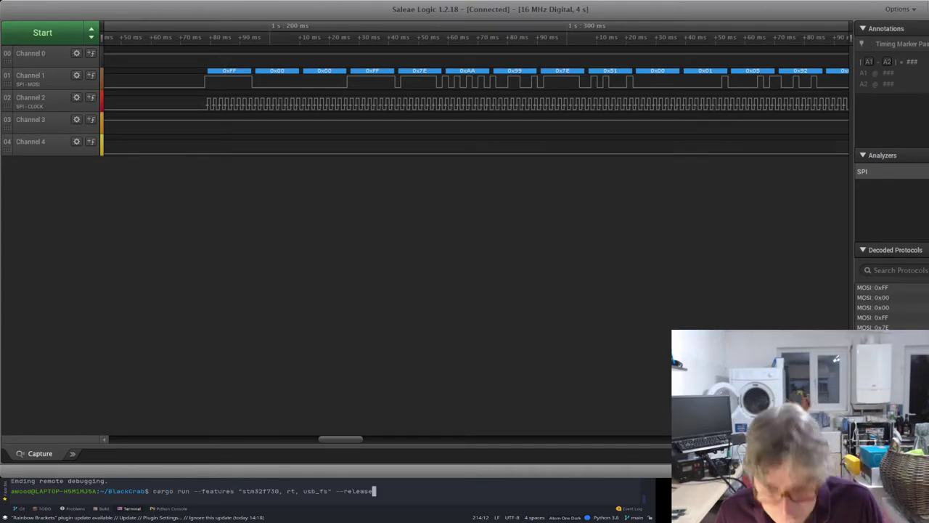
key(Return)
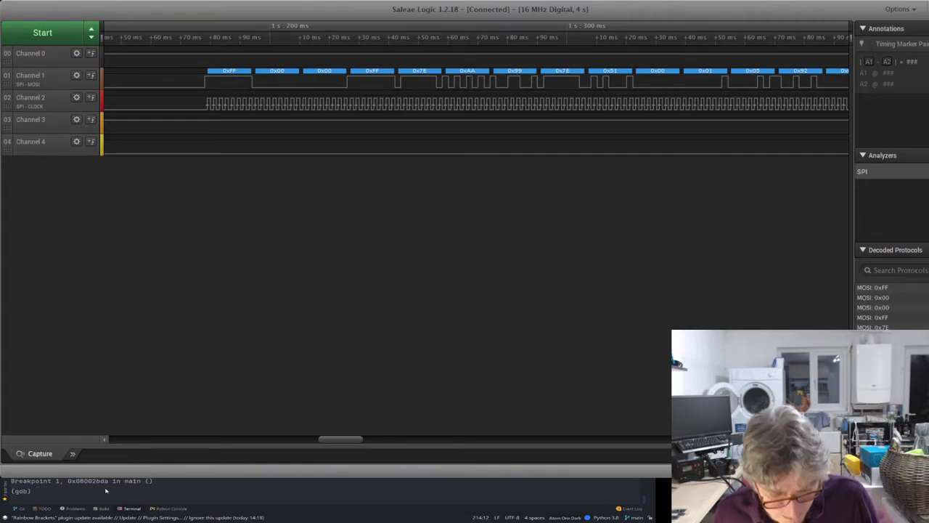
text(c)
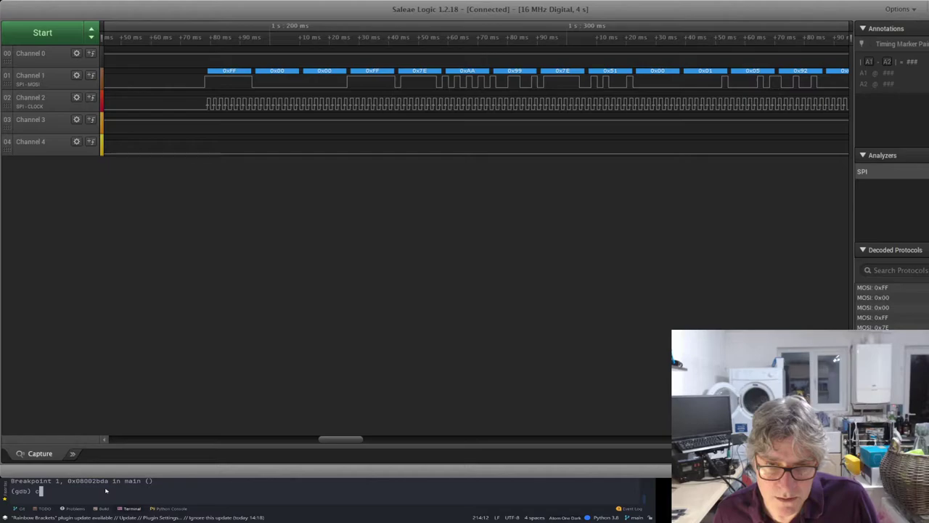
key(Return)
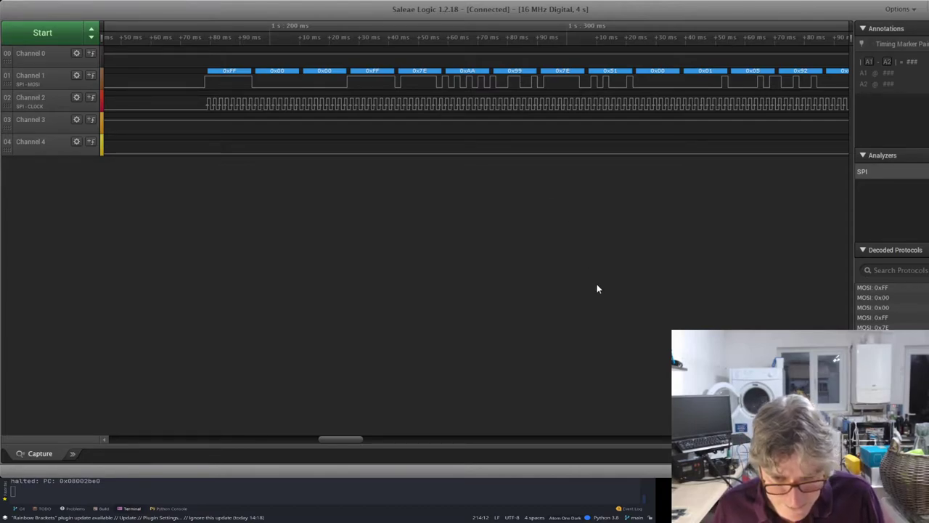
Record another 4 s capture and examine the first decoded bytes and clock pulses around 1 s 333 ms.
click(58, 33)
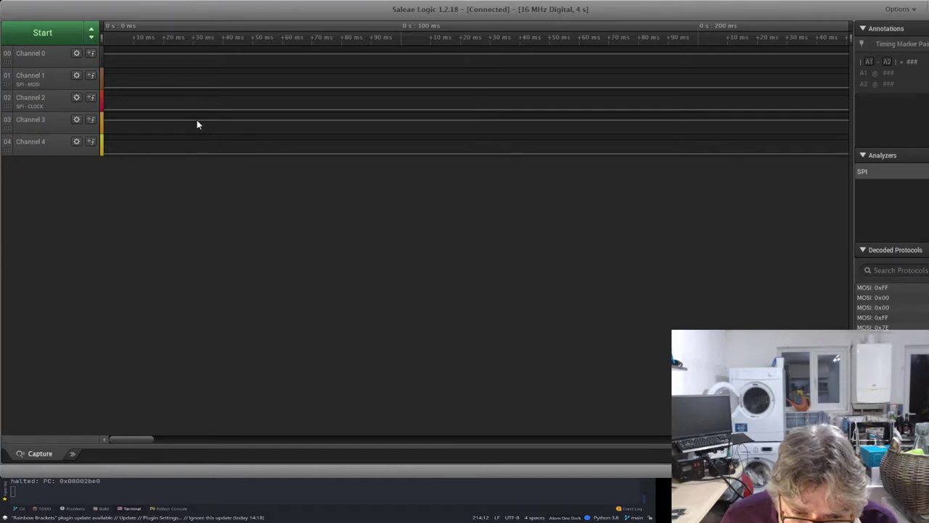
scroll(197, 124, down, 4)
scroll(654, 112, up, 3)
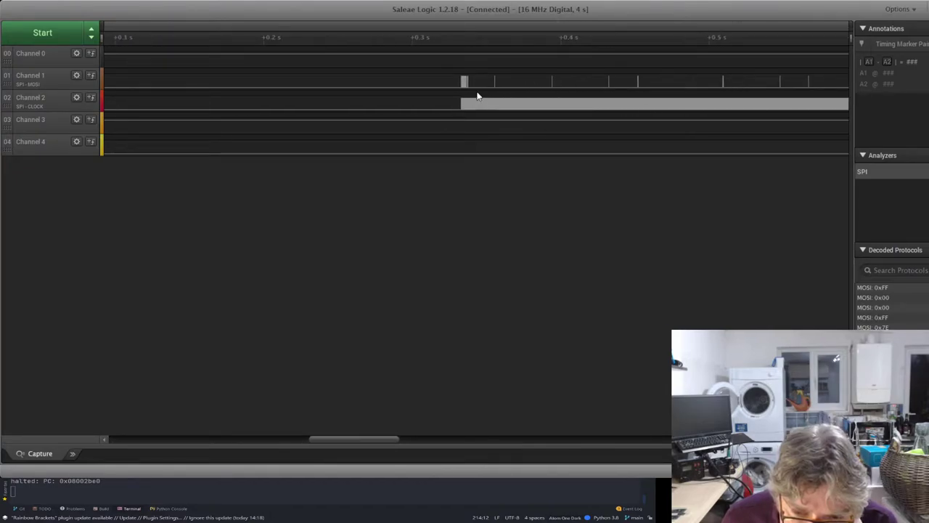
scroll(407, 108, up, 5)
scroll(220, 113, up, 3)
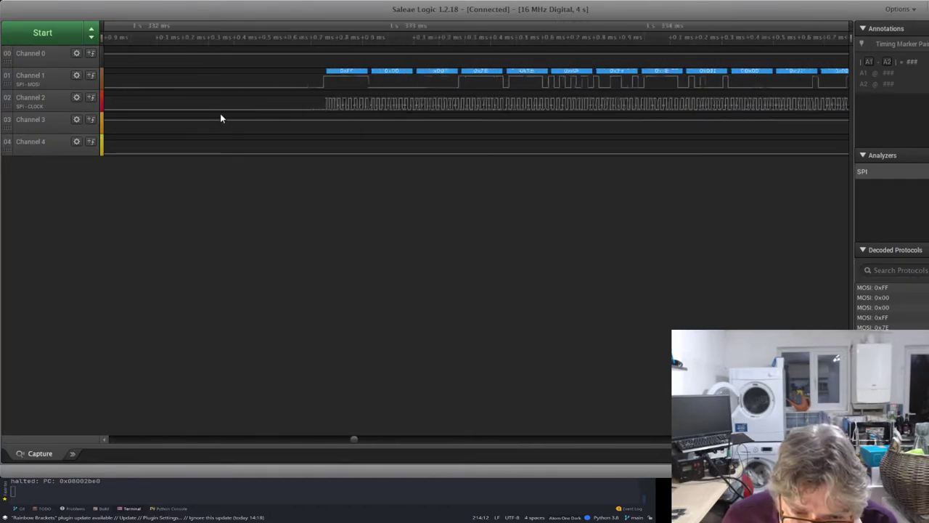
scroll(210, 126, down, 1)
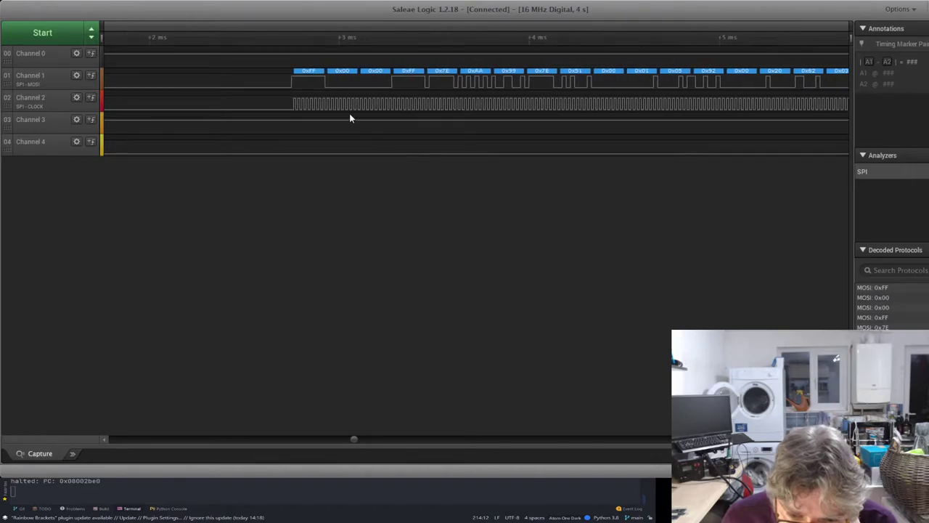
scroll(350, 112, up, 2)
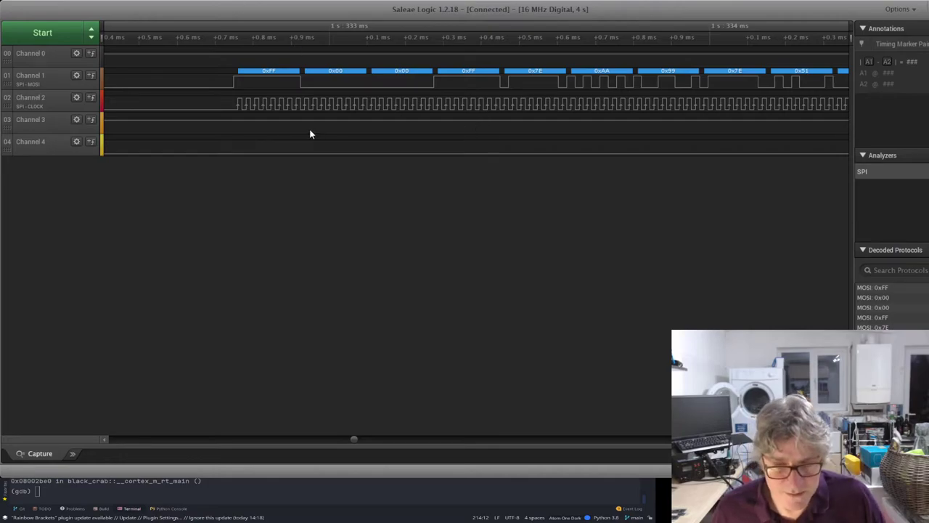
Switch back to the GDB terminal and quit the active debugging session, confirming the exit.
key(alt+Tab)
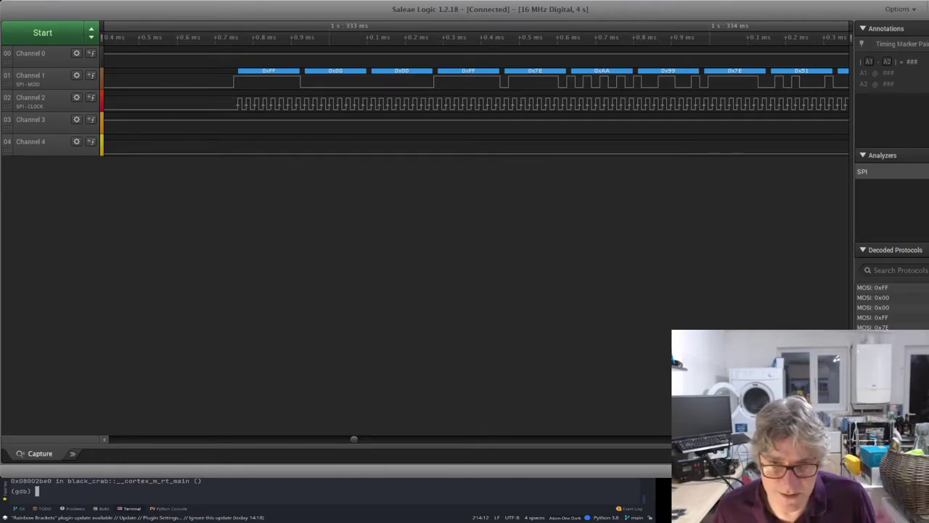
text(q)
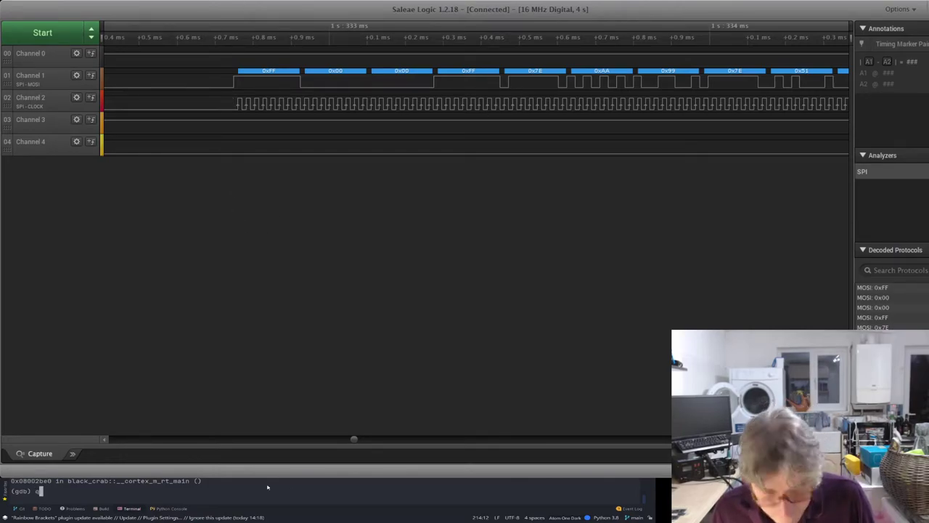
key(Return)
text(y)
key(Return)
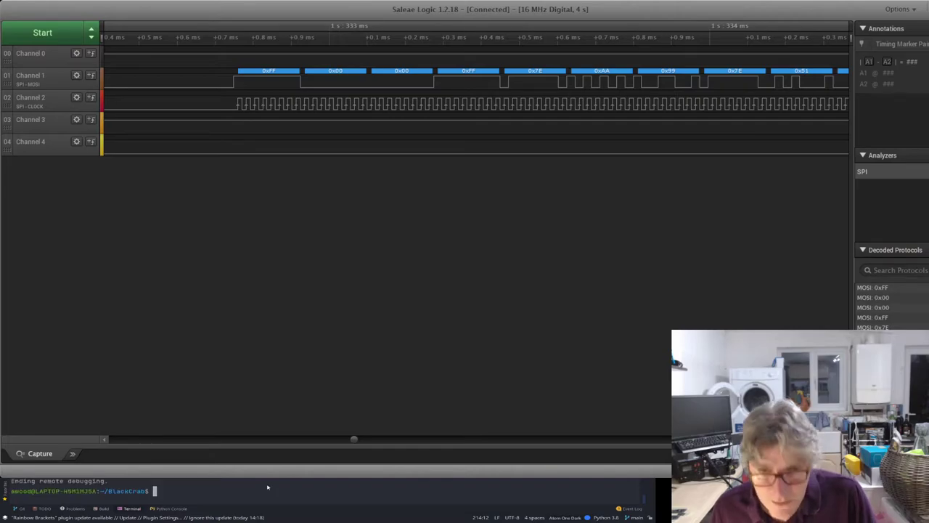
Relaunch the firmware with the same release-mode cargo run command and continue execution in GDB.
key(Up)
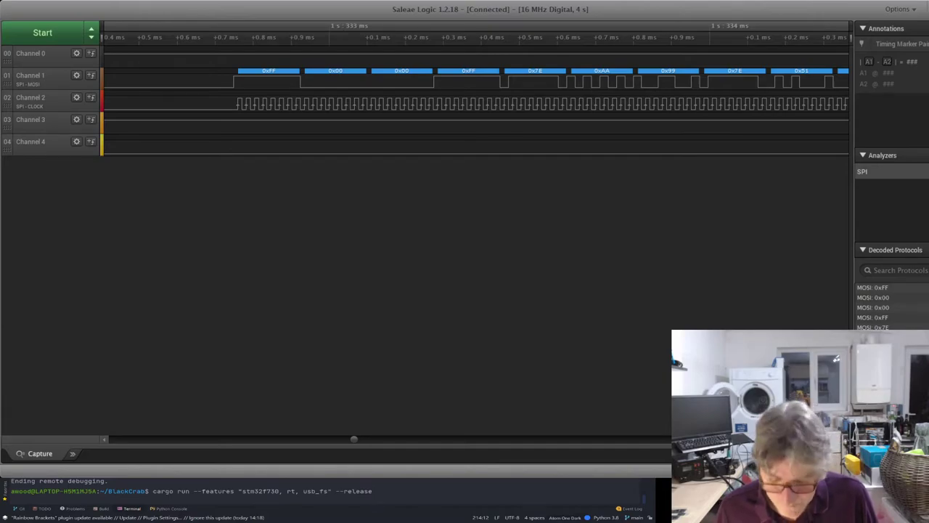
key(Return)
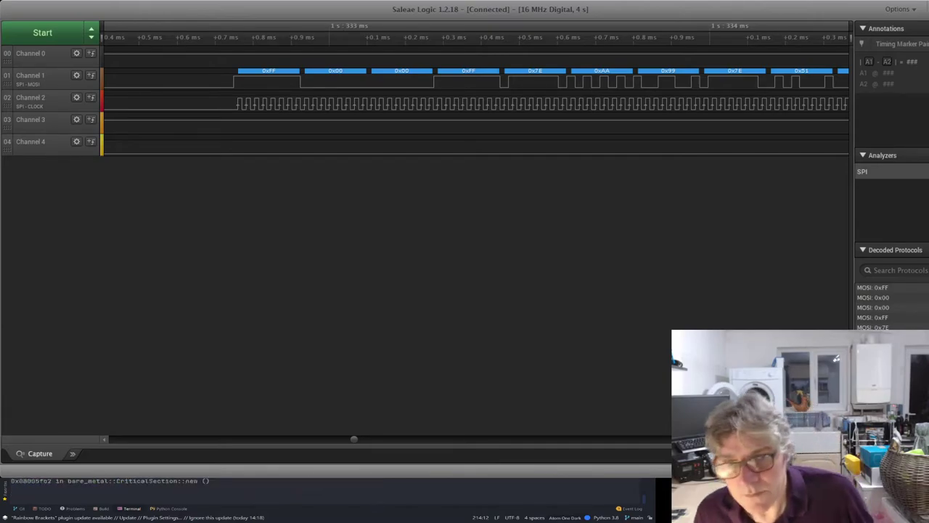
text(c)
key(Return)
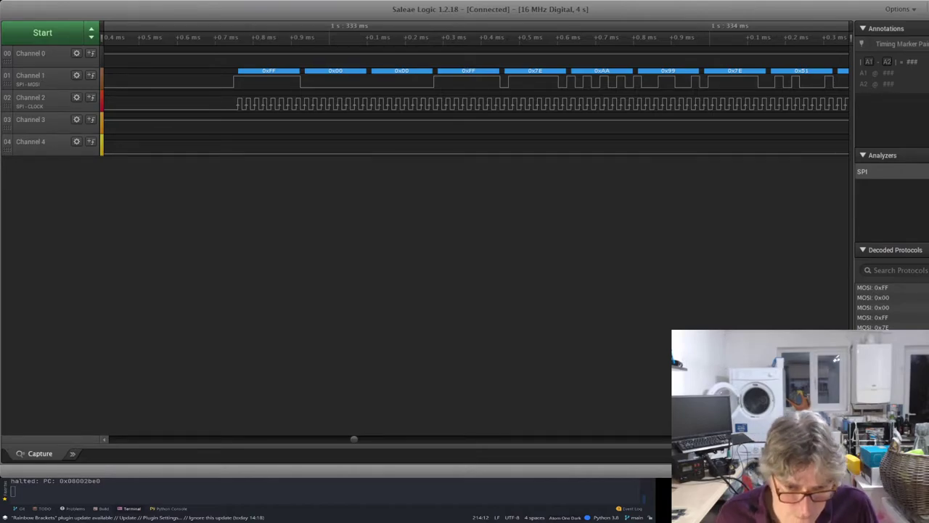
Record a new 4 s capture and zoom in on the start of the SPI burst around 0 s 977 ms.
click(67, 33)
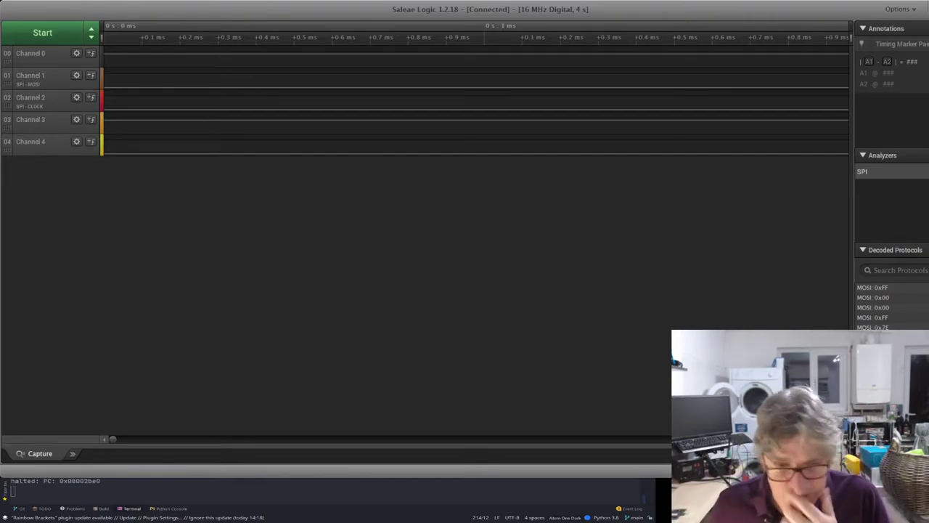
scroll(466, 134, down, 5)
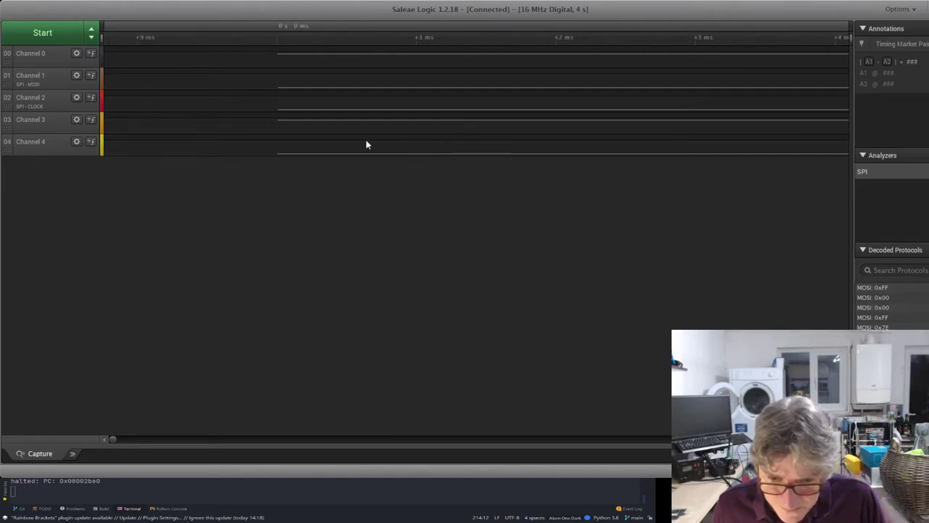
scroll(305, 133, down, 8)
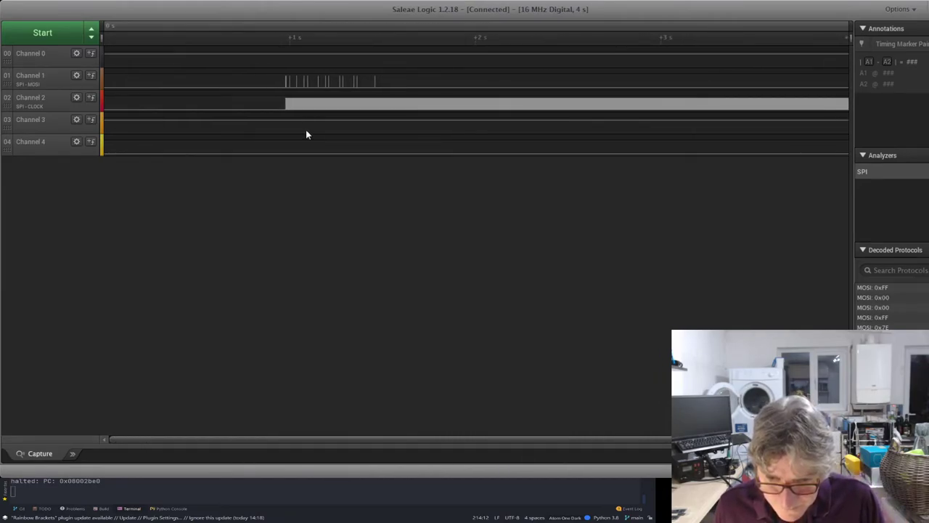
scroll(289, 81, up, 10)
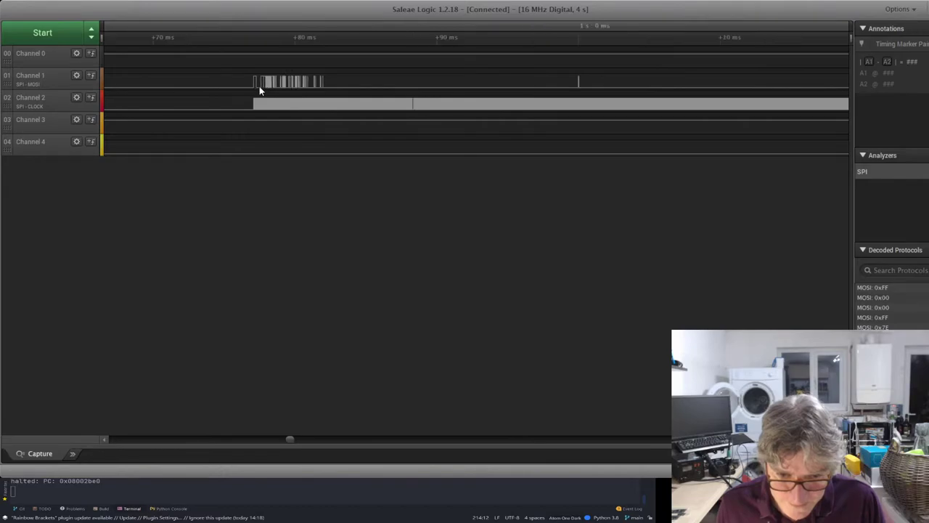
scroll(260, 90, up, 2)
scroll(240, 91, up, 2)
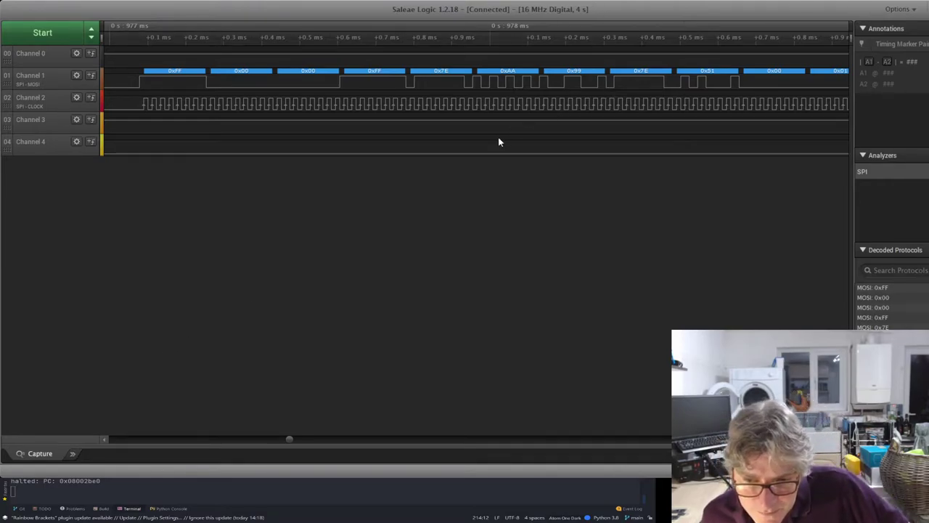
Examine the MOSI activity across the full capture and the burst's first decoded bytes and clock pulses between about 977 and 980 ms.
scroll(498, 141, down, 10)
scroll(498, 142, down, 10)
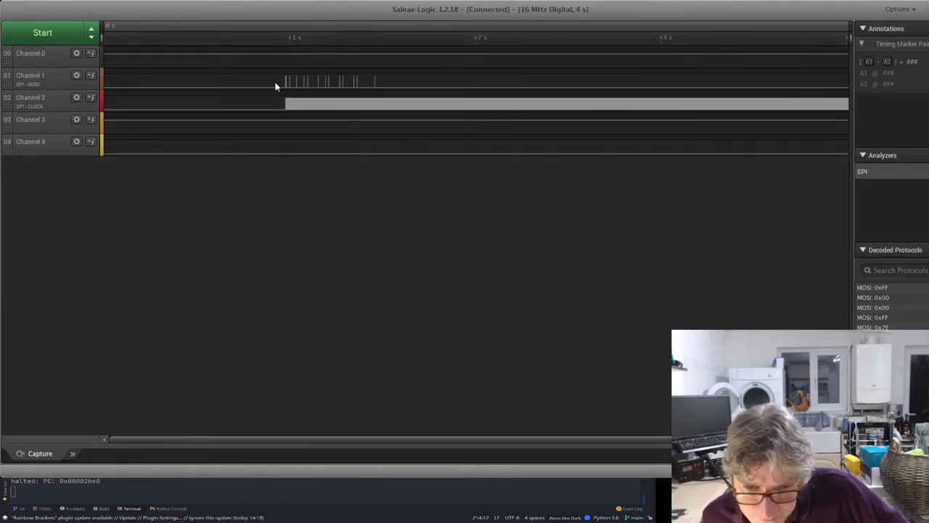
scroll(286, 92, up, 8)
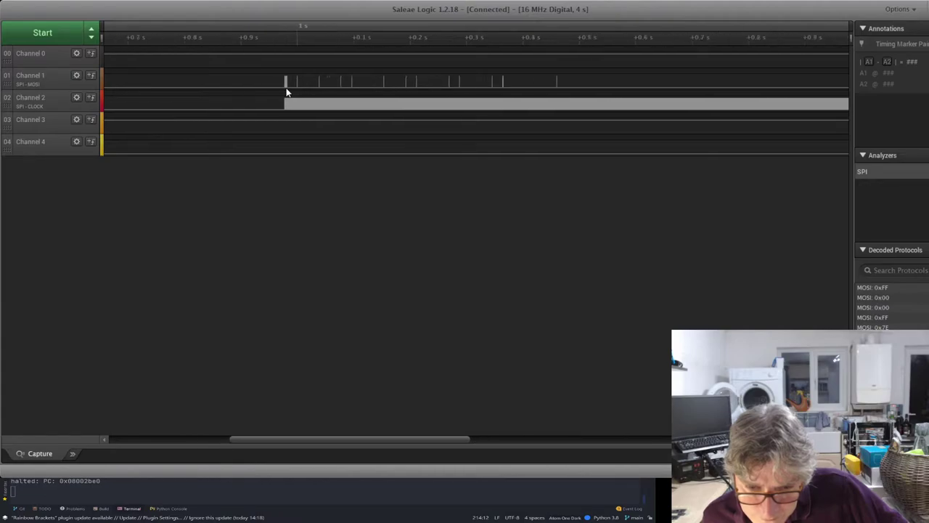
scroll(286, 92, up, 10)
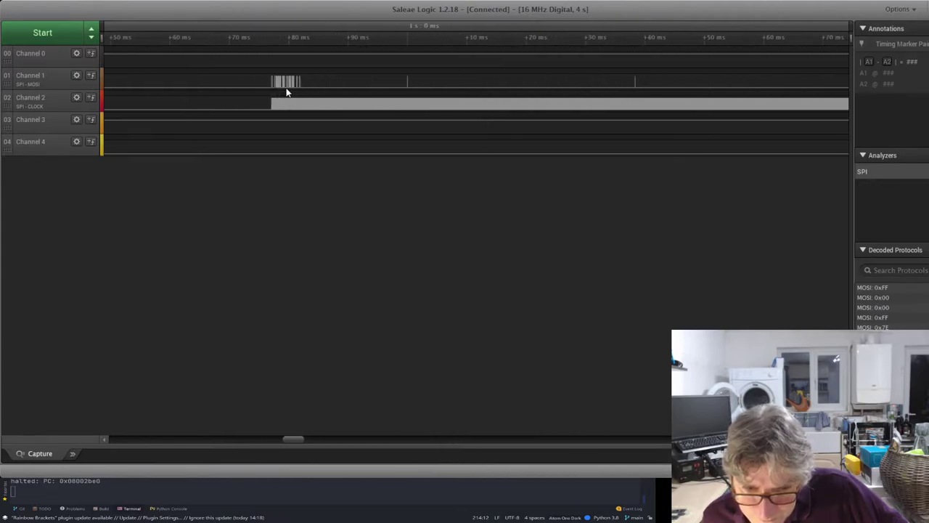
scroll(237, 94, up, 8)
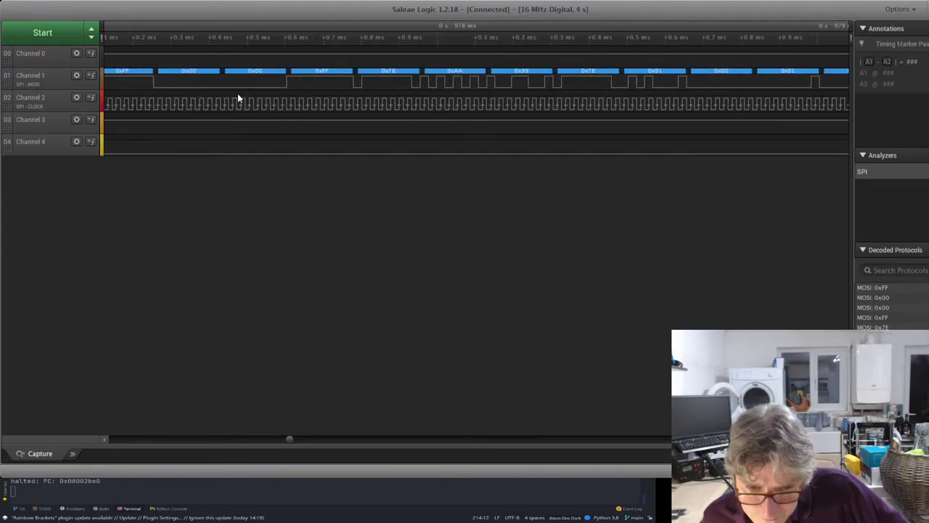
scroll(202, 106, down, 5)
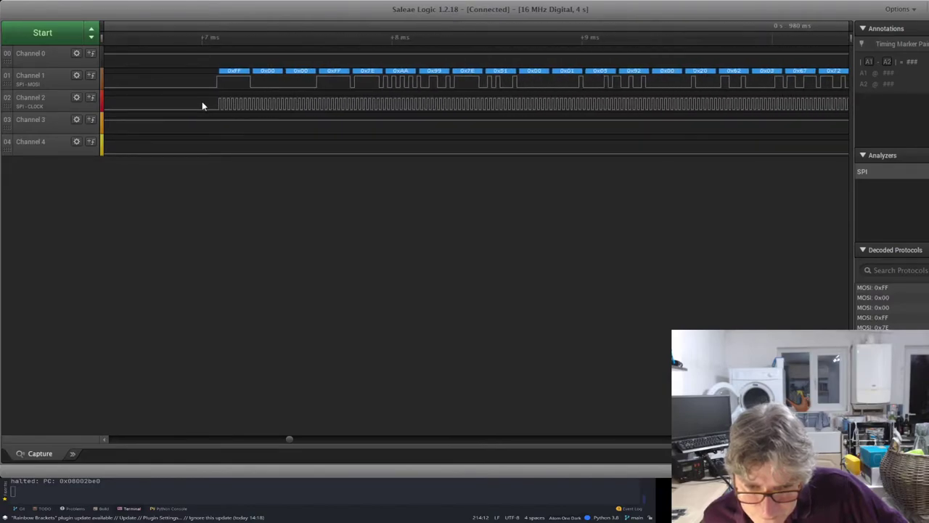
scroll(417, 101, down, 3)
scroll(418, 101, up, 3)
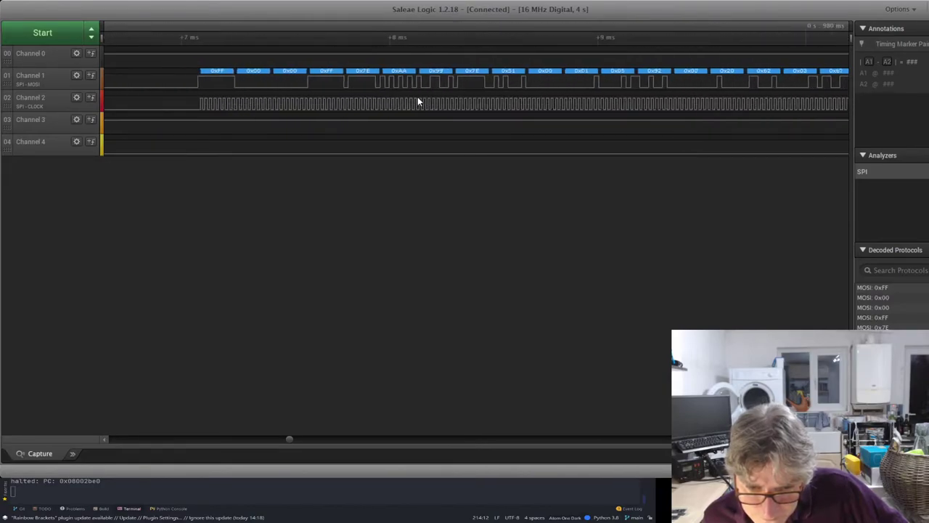
scroll(417, 101, down, 2)
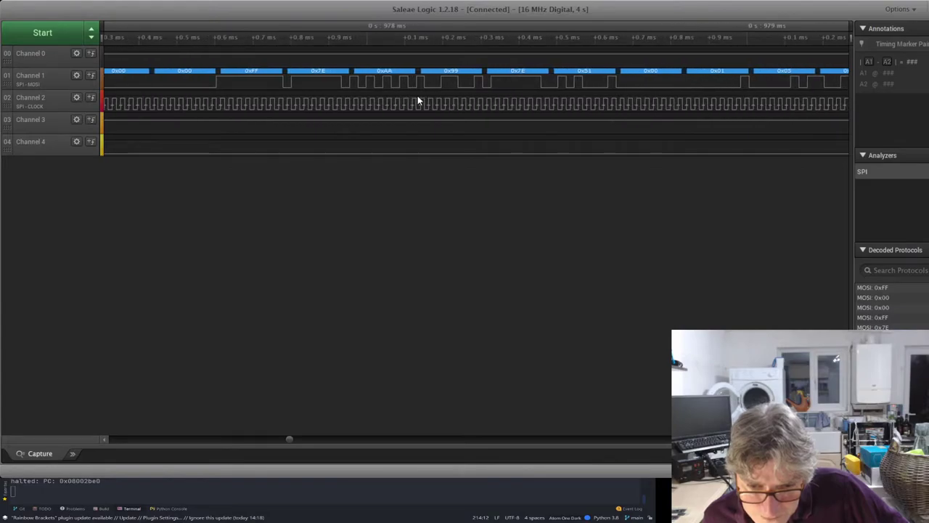
scroll(418, 100, up, 2)
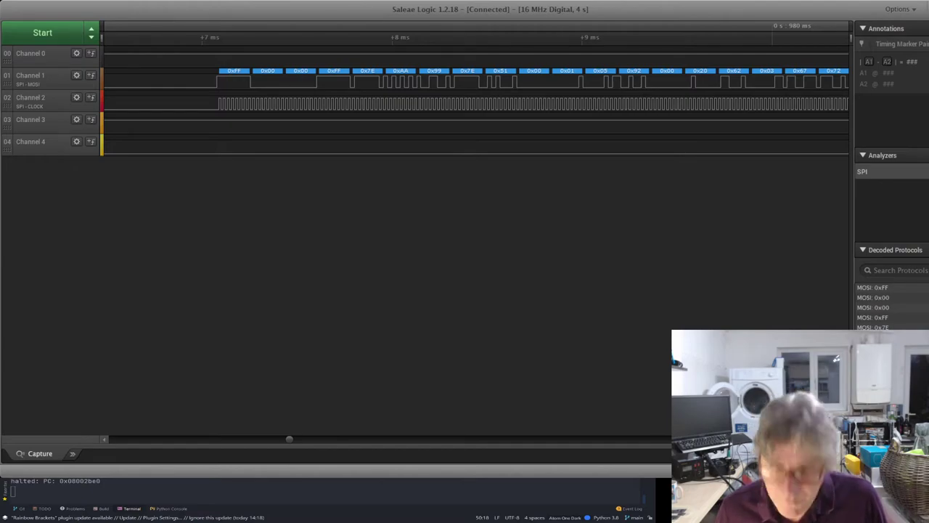
key(Return)
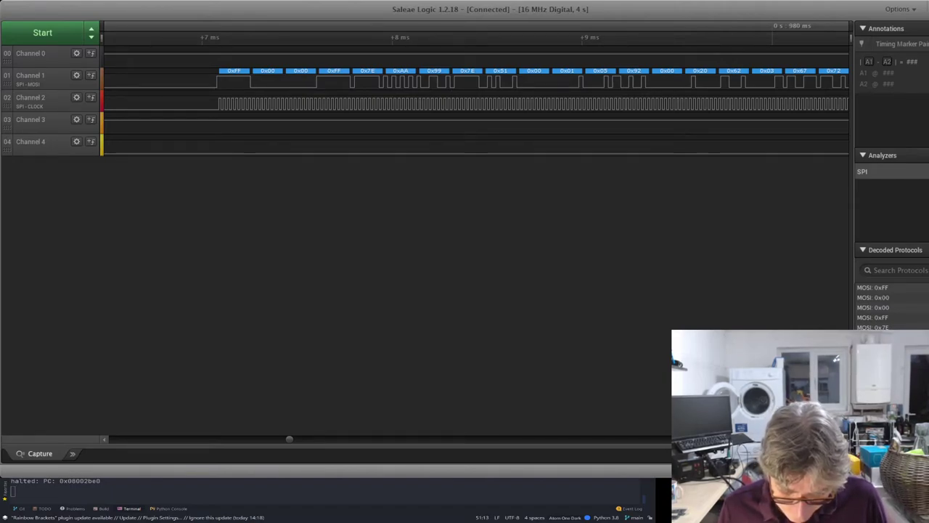
text(;)
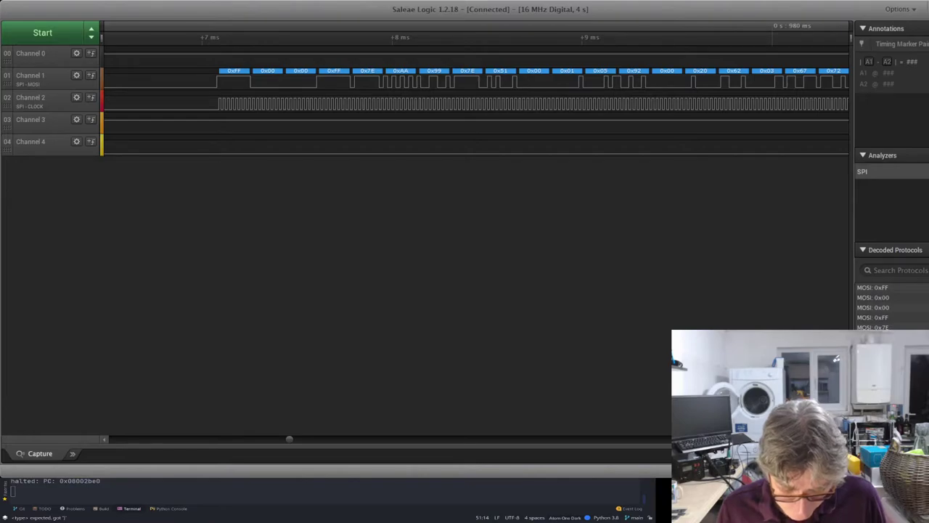
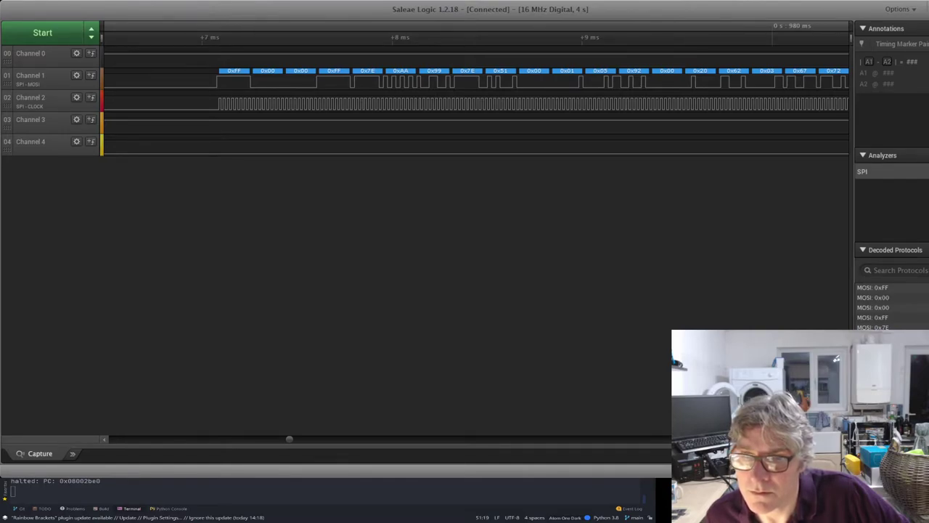
key(ctrl+shift+Left)
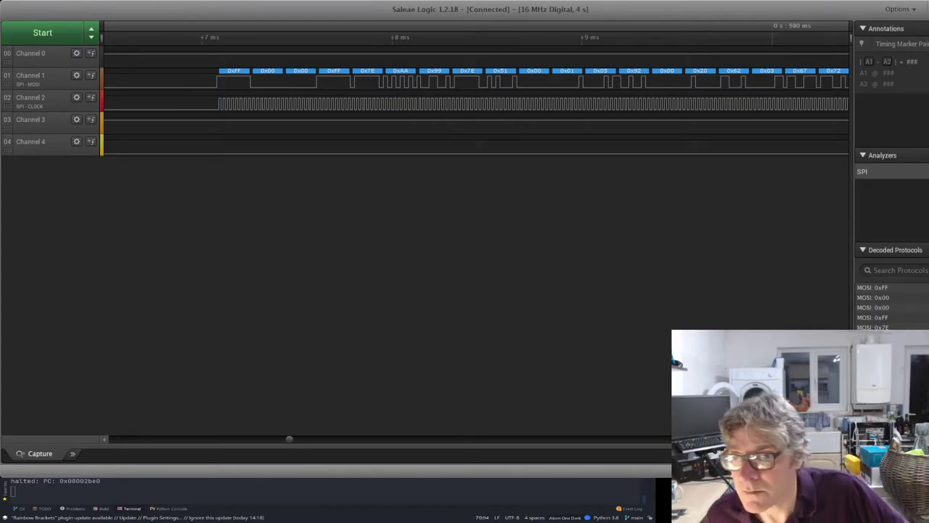
key(Up)
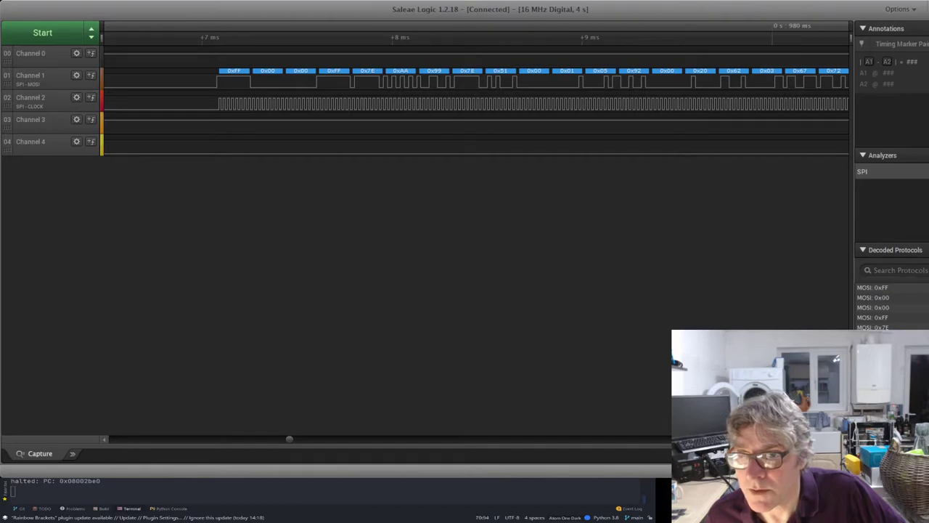
key(Left)
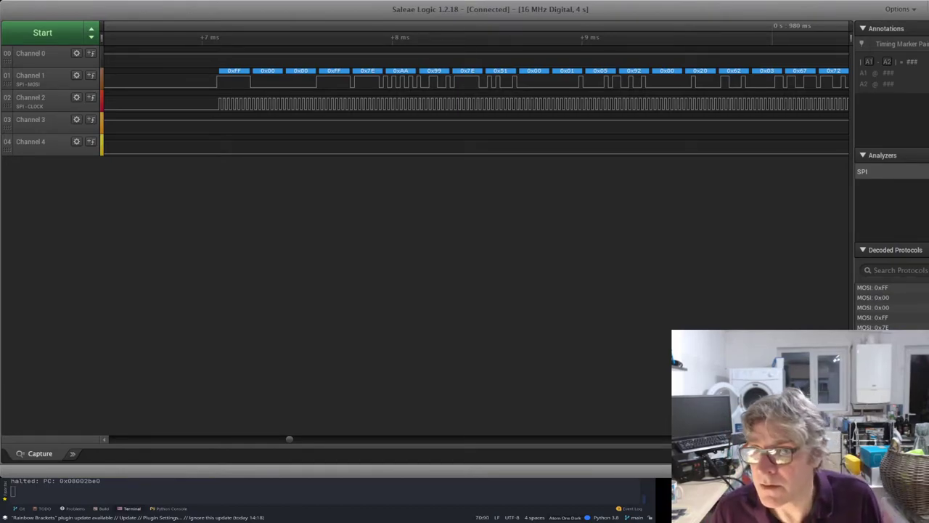
key(shift+Right)
key(shift+Right)
key(Right)
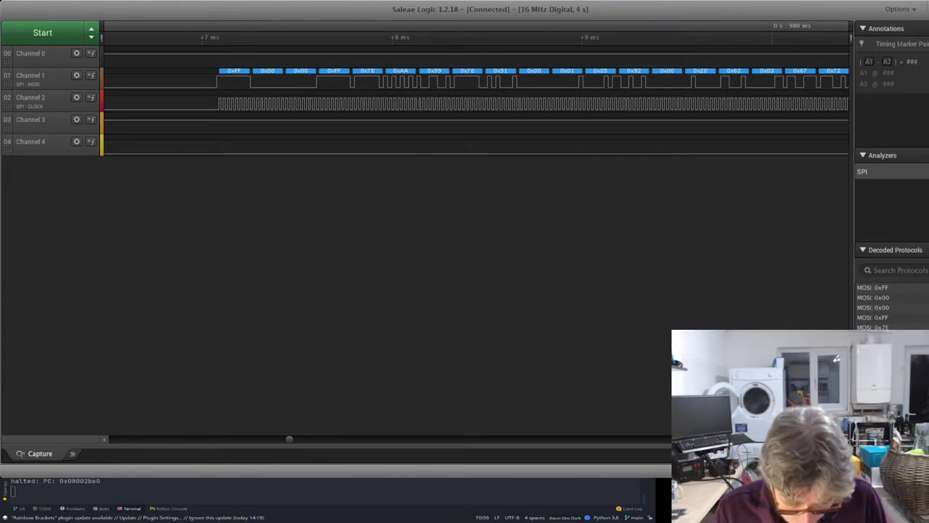
key(Down)
key(Down)
key(Down)
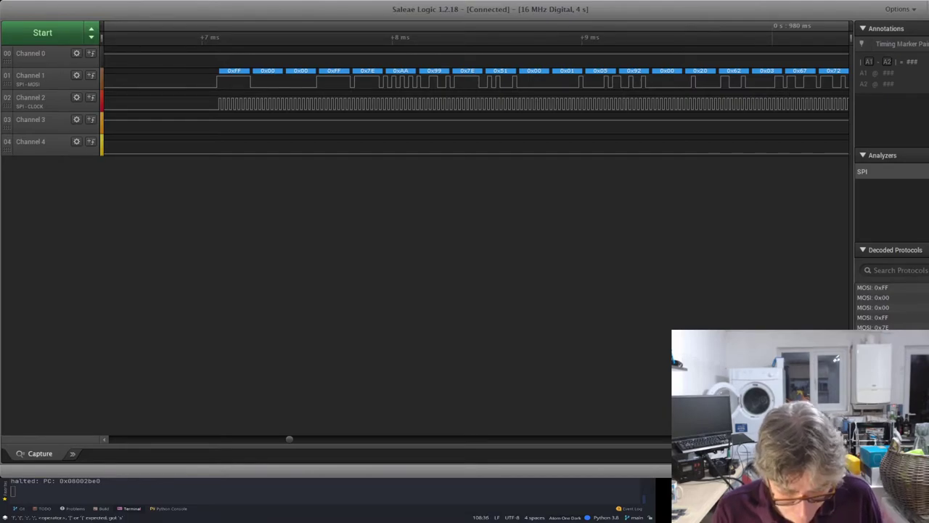
text(sel)
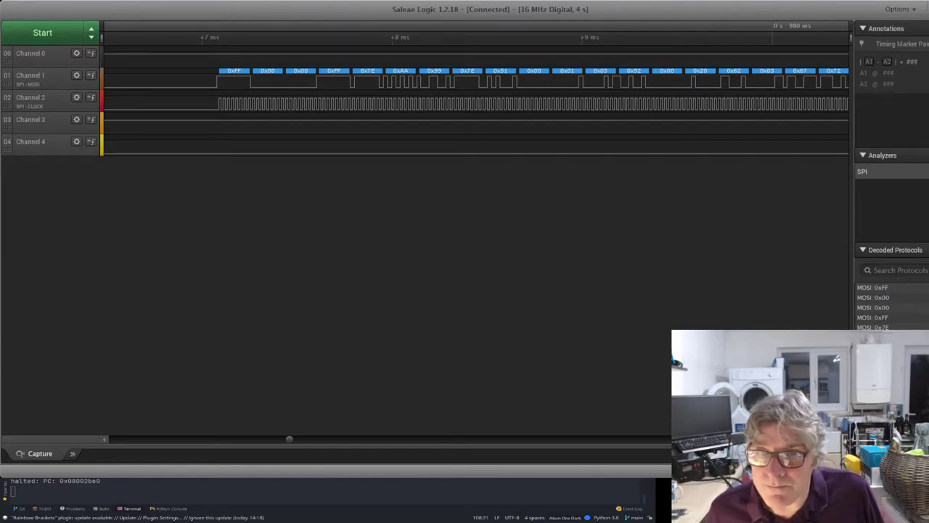
key(ctrl+shift+Left)
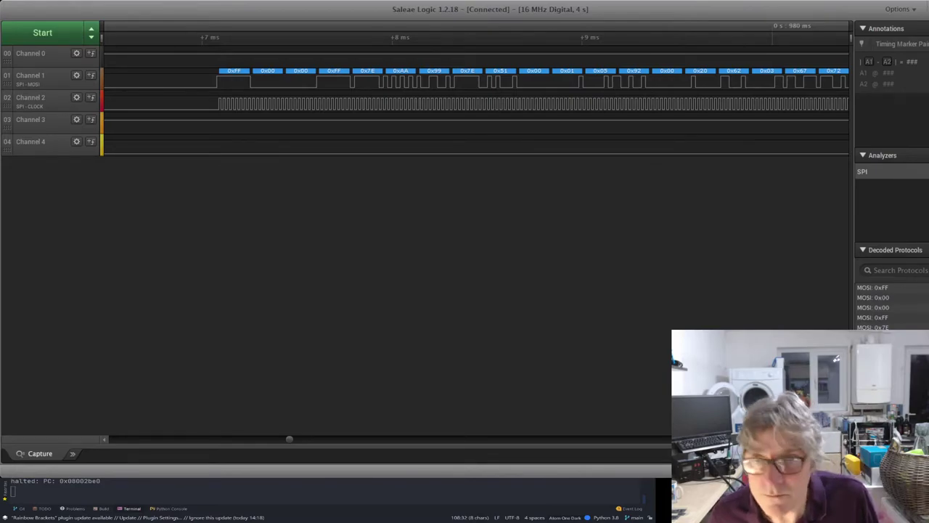
key(ctrl+v)
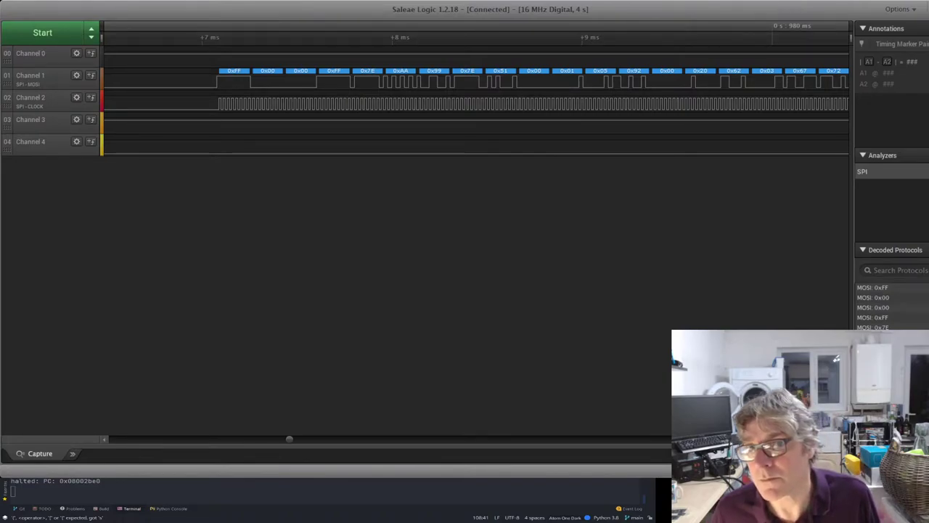
key(ctrl+z)
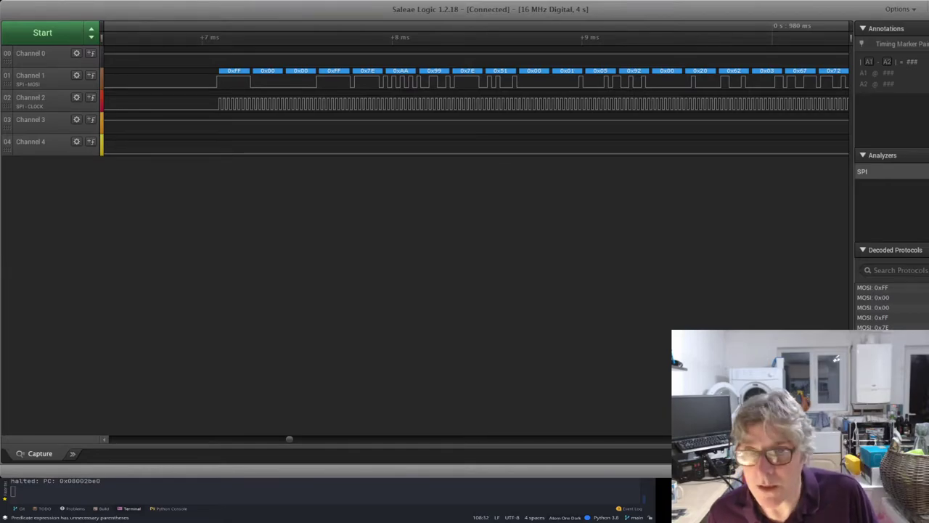
text(sorted(set)
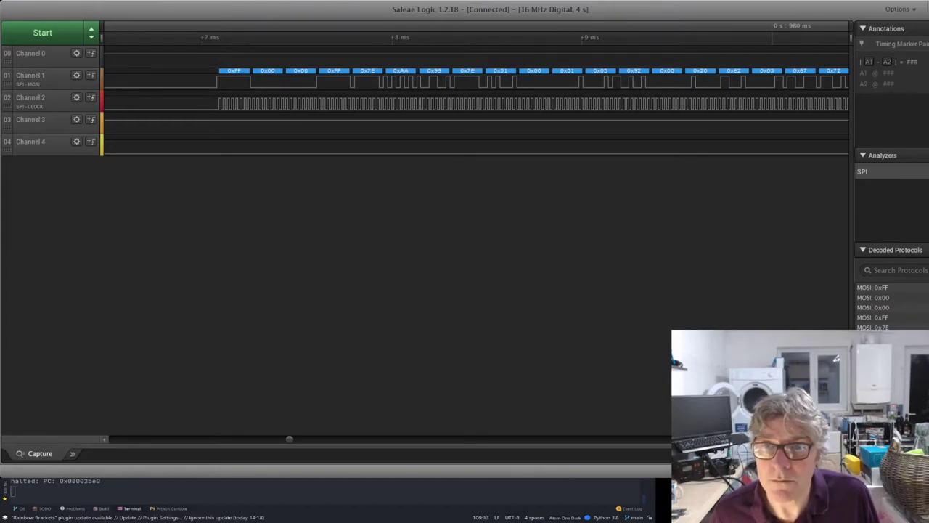
key(Down)
key(Right)
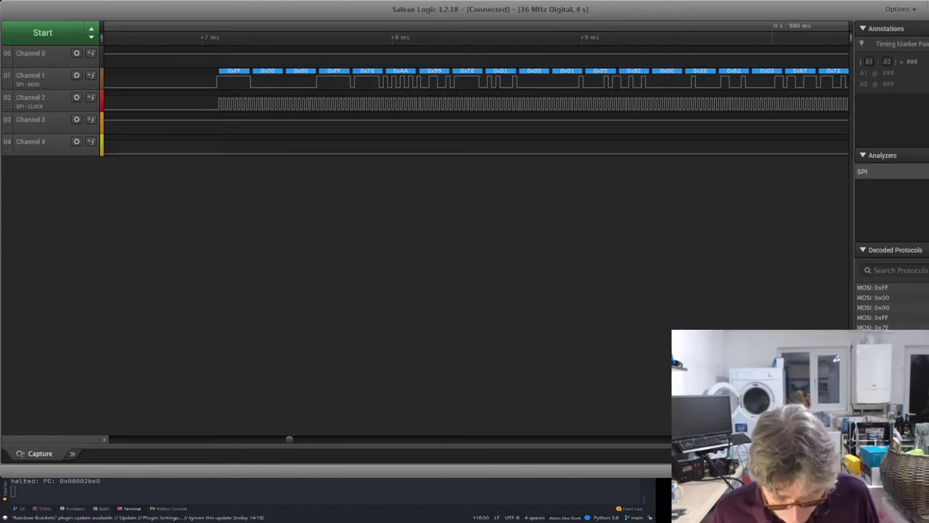
key(Right)
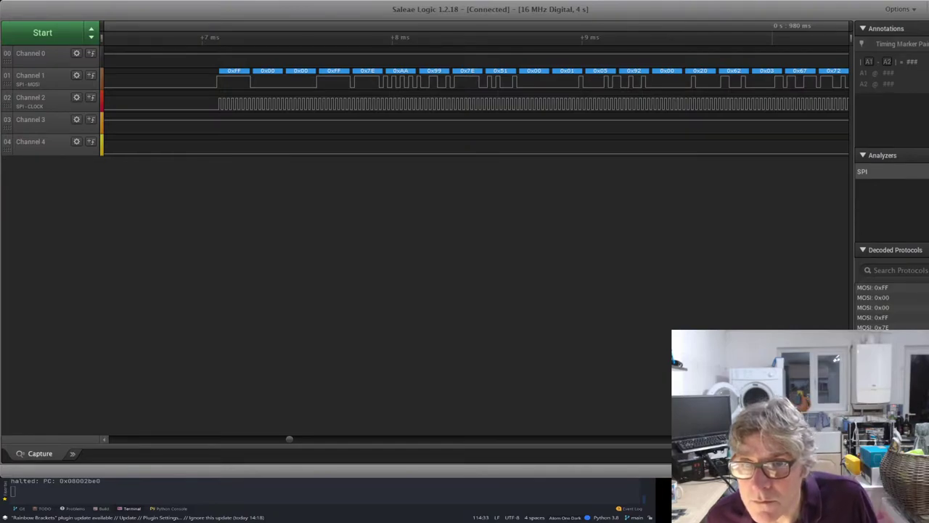
key(F3)
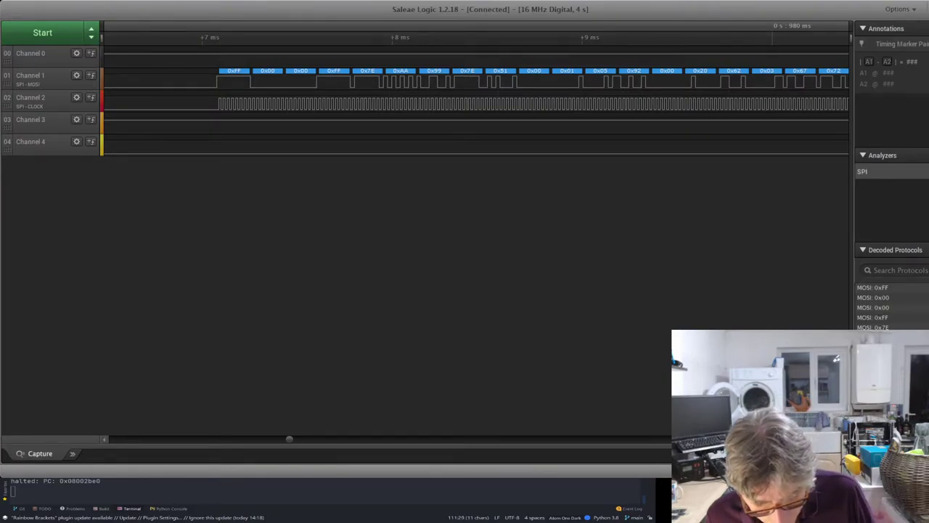
key(Escape)
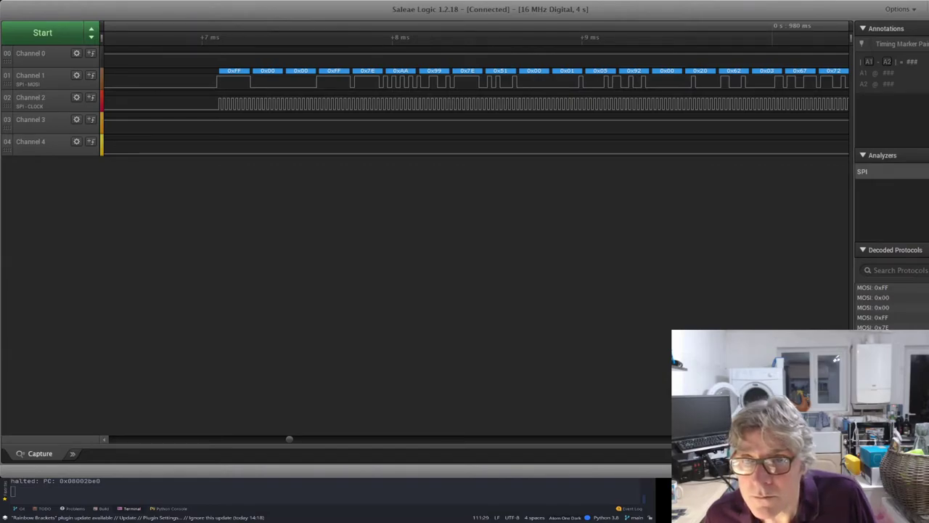
key(Down)
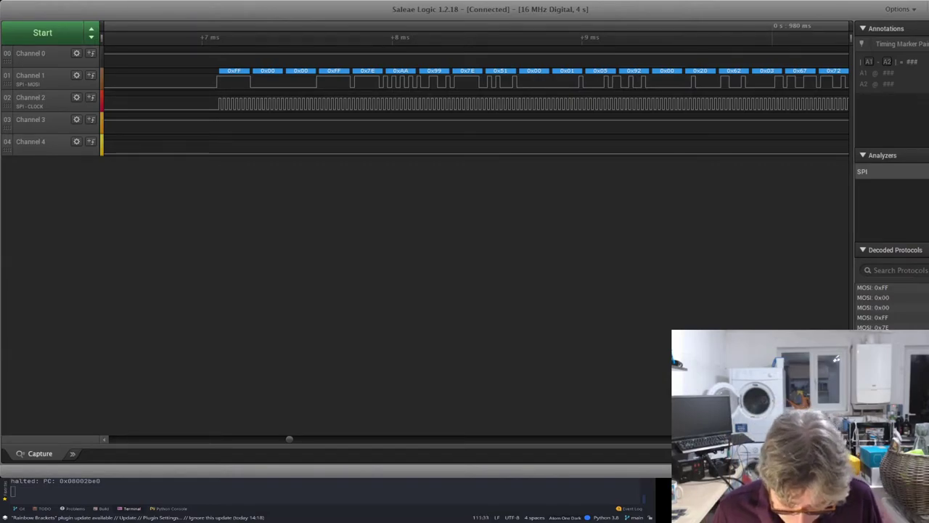
key(End)
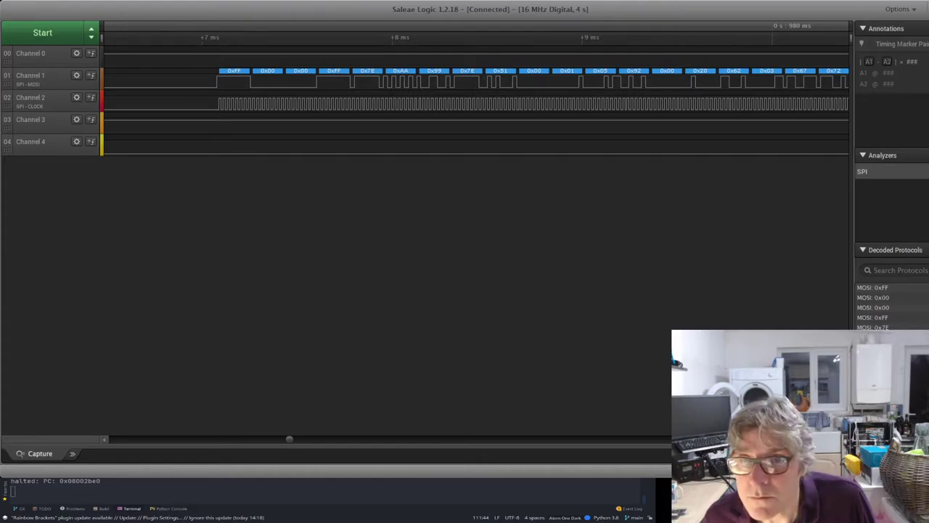
key(Up)
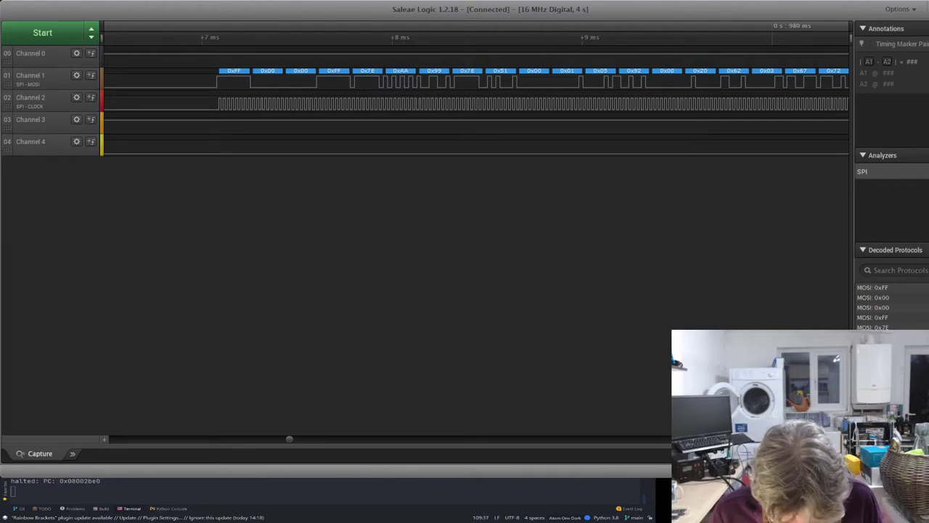
key(Down)
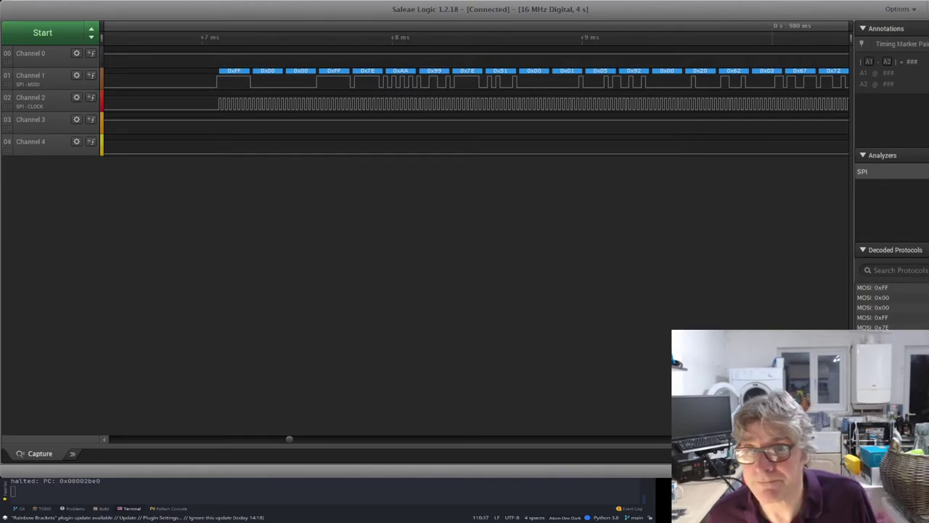
key(Left)
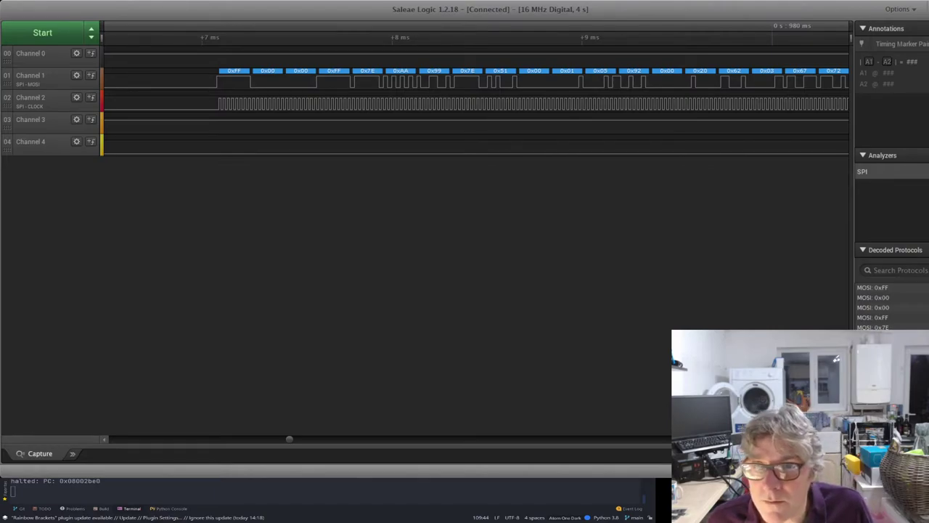
Edit the poll loop in main.rs so that, while s.header is set, bytes before 0x7E are skipped and 0x7E clears the flag and is sent.
text(if n)
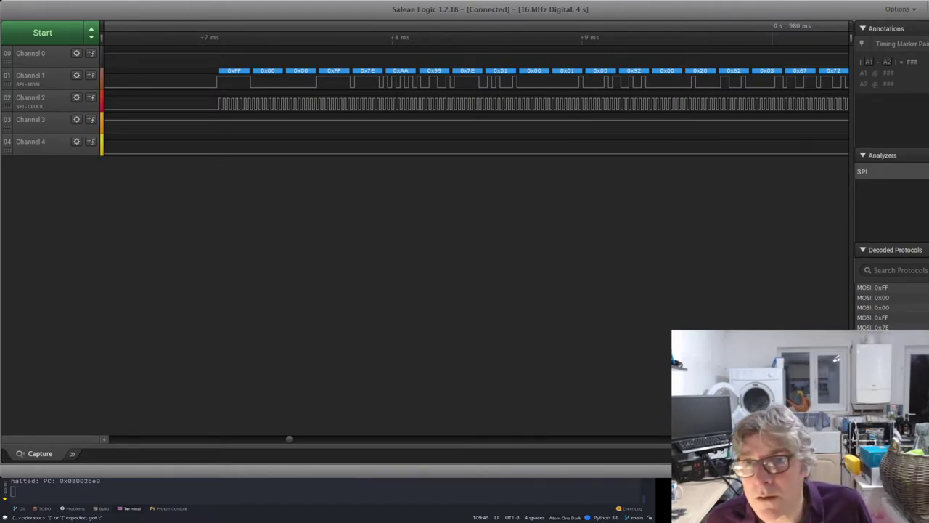
text(n)
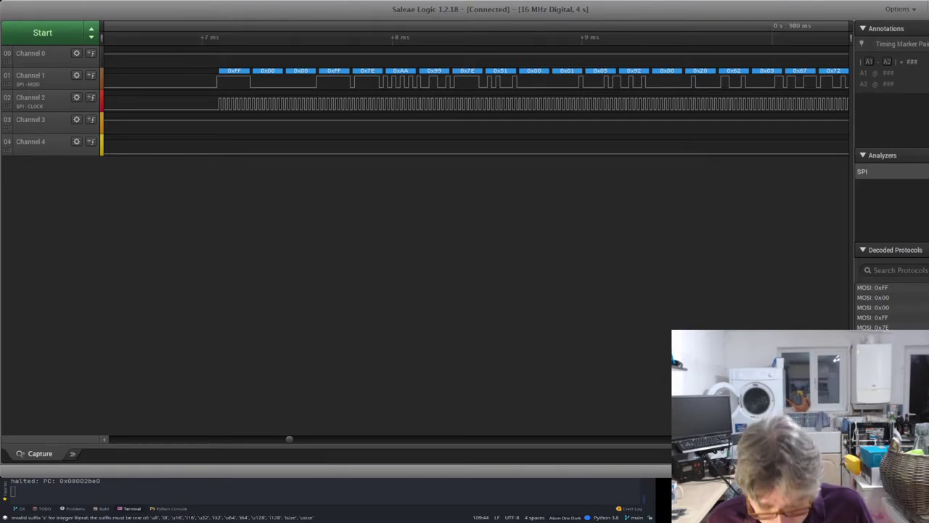
key(Up)
key(Down)
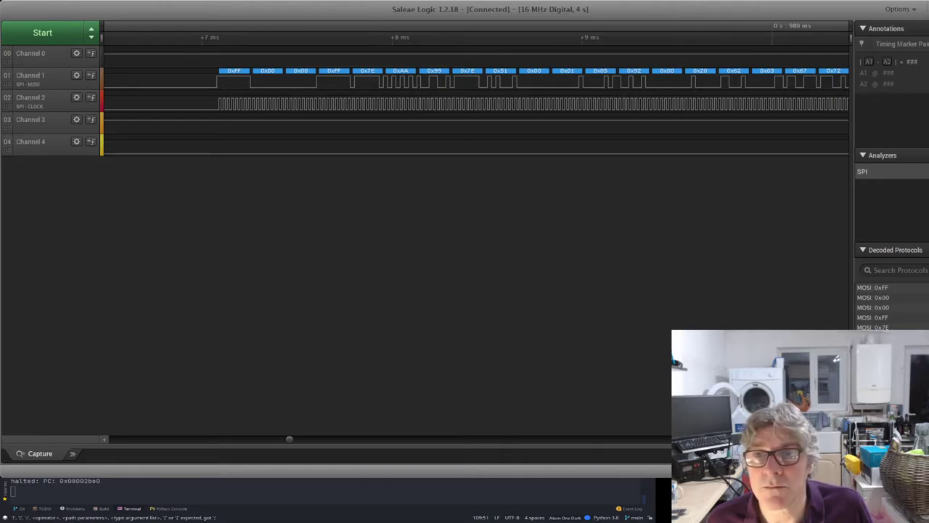
key(Left)
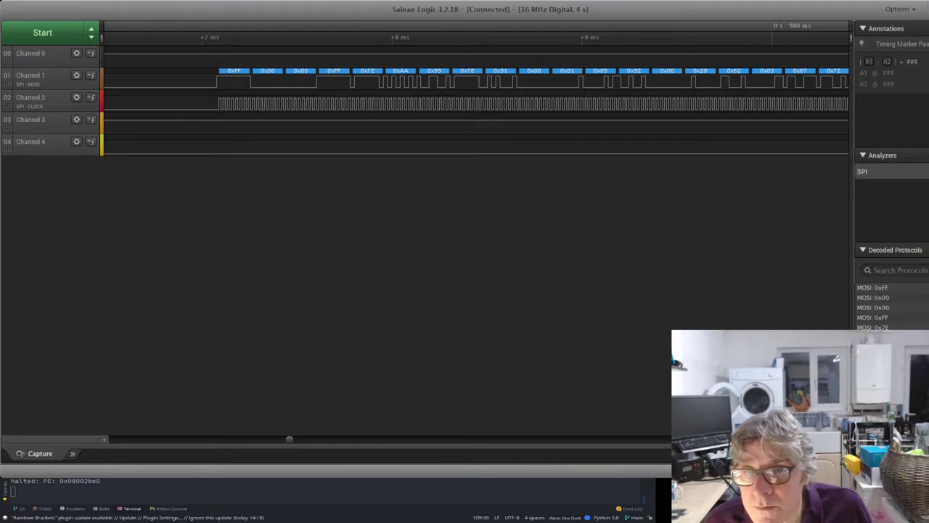
key(ctrl+shift+Left)
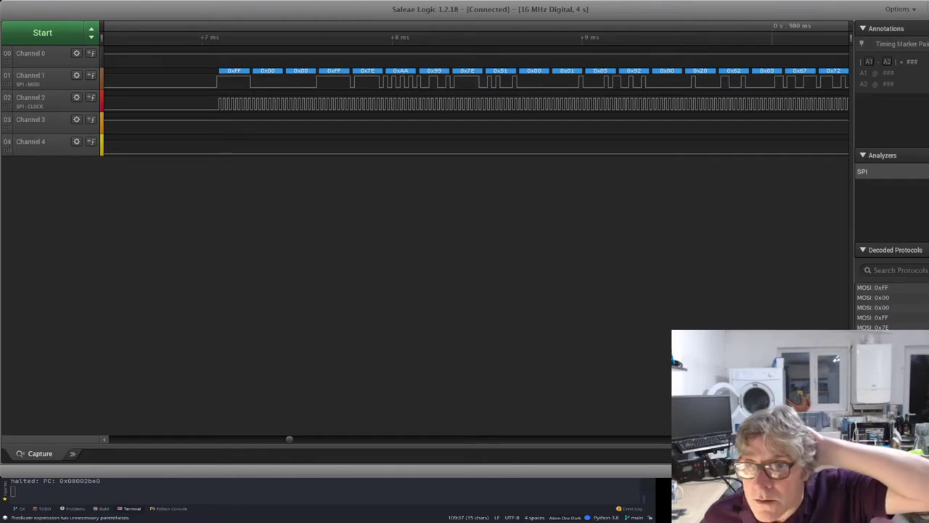
key(Down)
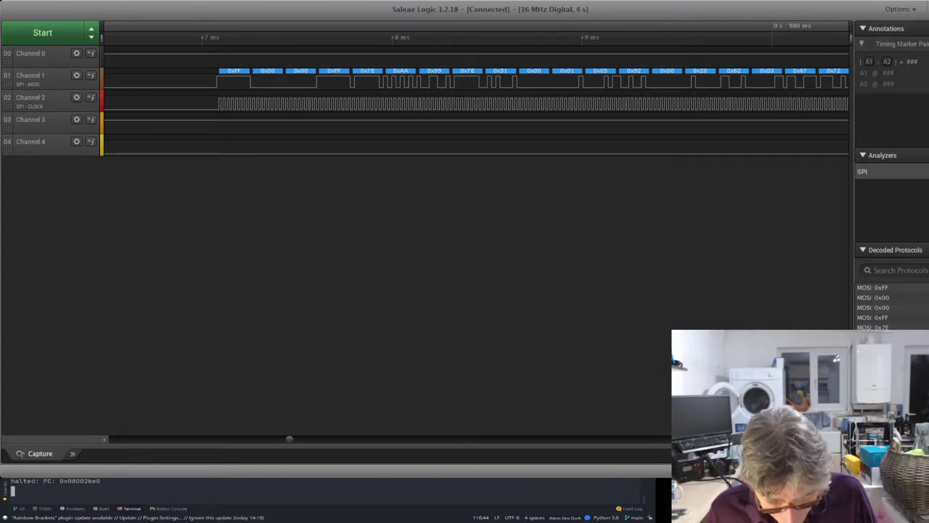
Interrupt the running firmware in GDB and quit the debugging session, confirming the exit.
key(ctrl+c)
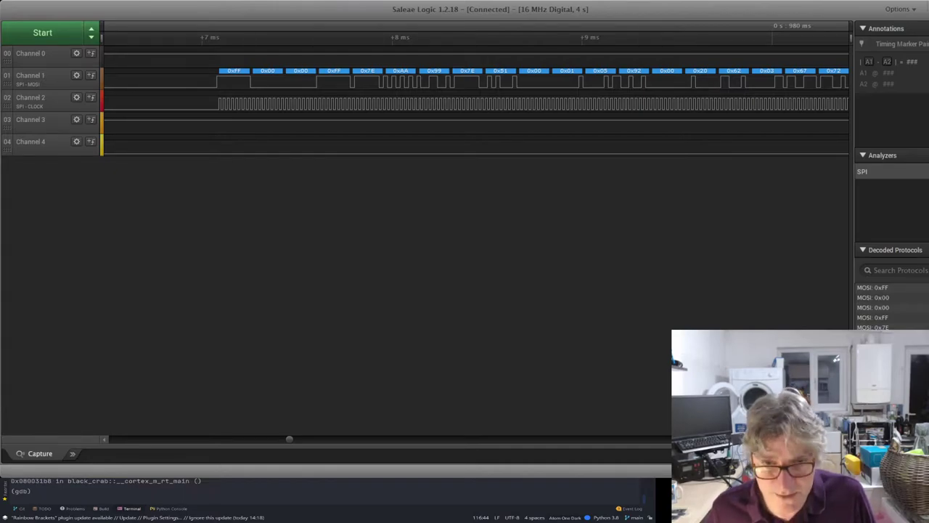
text(q)
key(Return)
text(yway? (y or n) y)
key(Return)
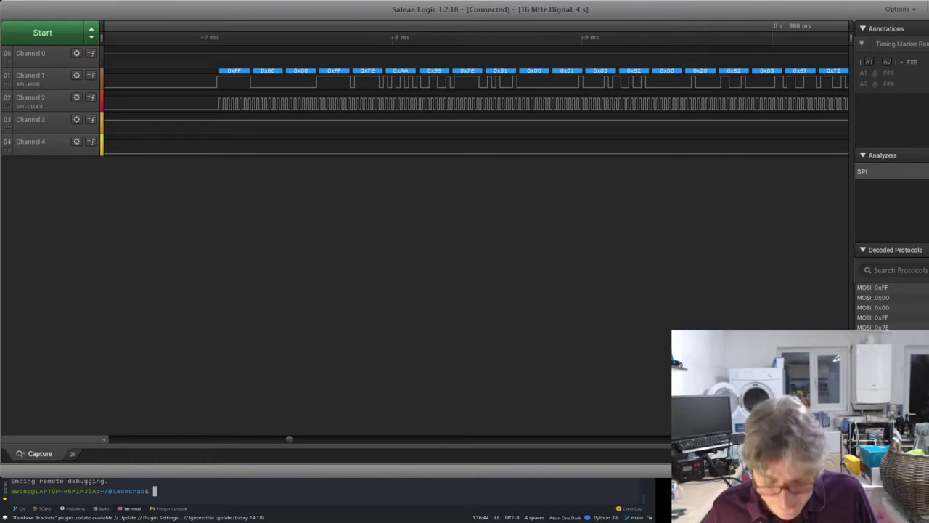
Rebuild and load the firmware with cargo run --features "stm32f730, rt, usb_fs" --release, repeating the command after the failed build.
key(Up)
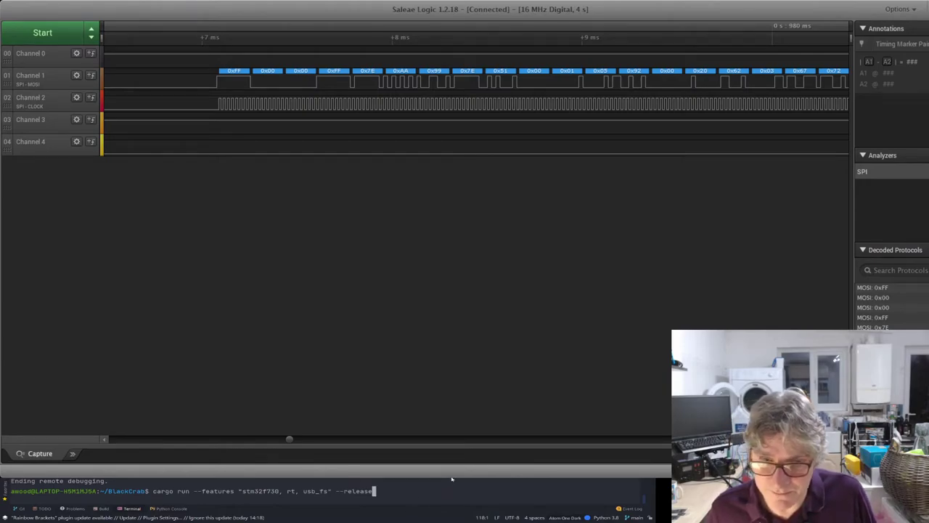
key(Return)
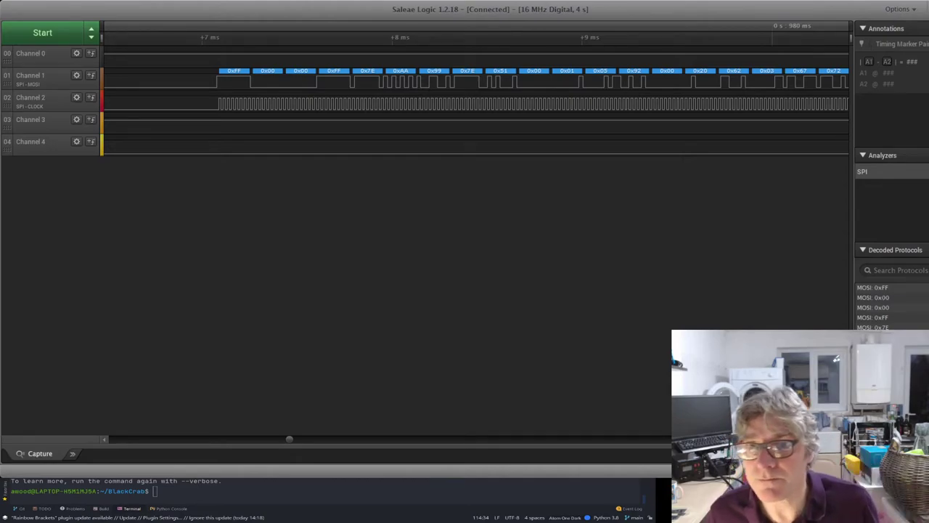
key(Up)
key(Return)
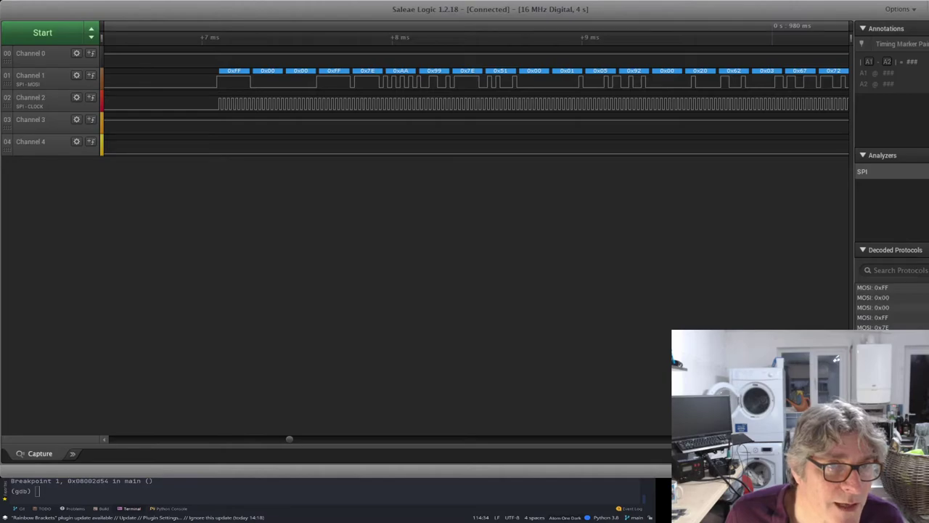
Switch to main.rs in the code editor and review the UsbSerial struct's header field and its initialization in setup.
key(alt+Tab)
scroll(319, 168, up, 2)
scroll(319, 168, down, 2)
scroll(301, 159, up, 17)
scroll(300, 158, up, 5)
scroll(291, 174, down, 2)
click(264, 193)
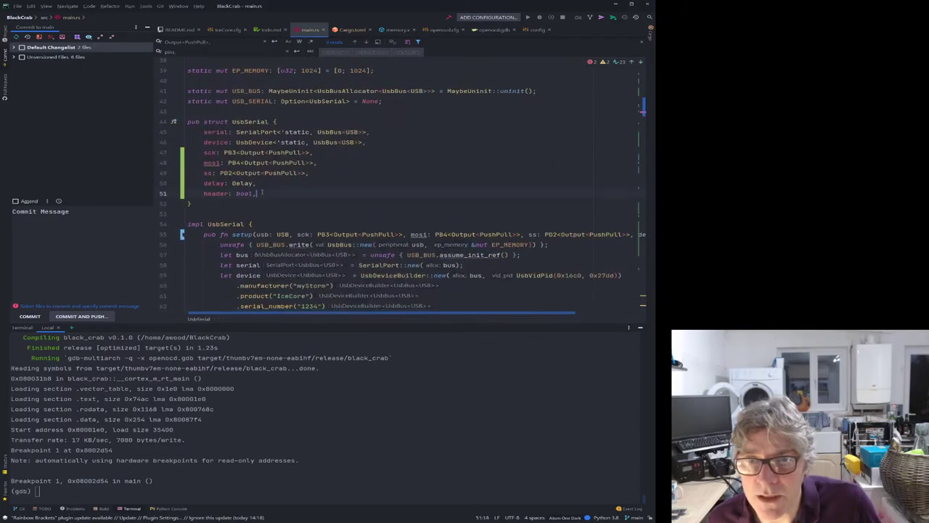
key(shift+Up)
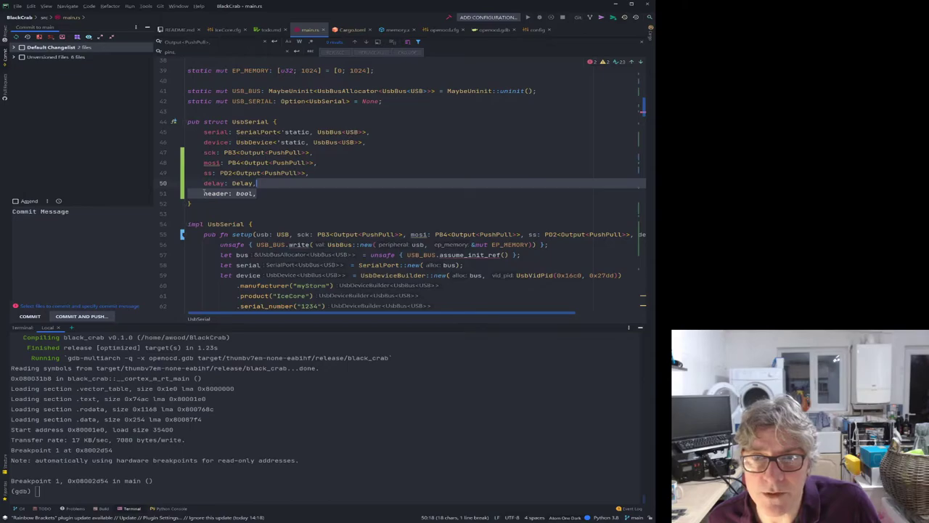
click(204, 194)
click(282, 162)
scroll(302, 116, down, 3)
scroll(300, 167, down, 2)
scroll(535, 231, up, 1)
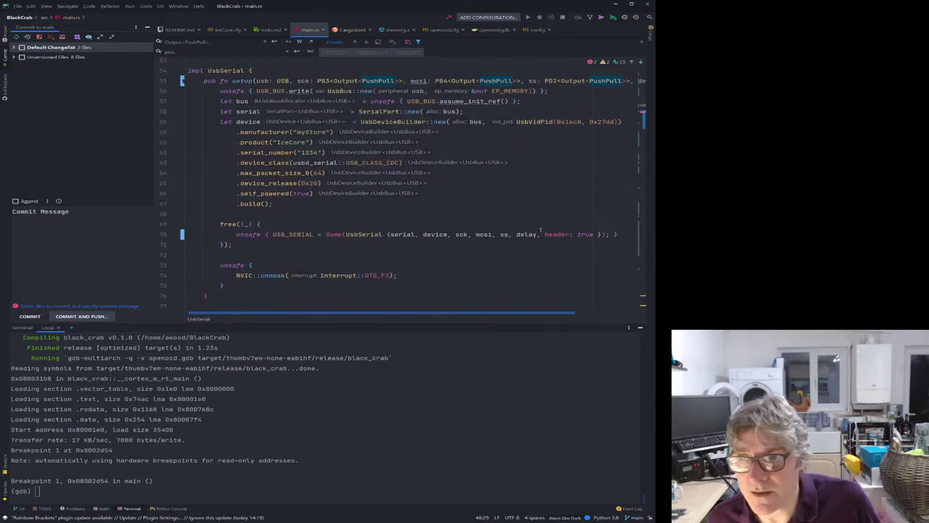
drag(599, 234, 392, 234)
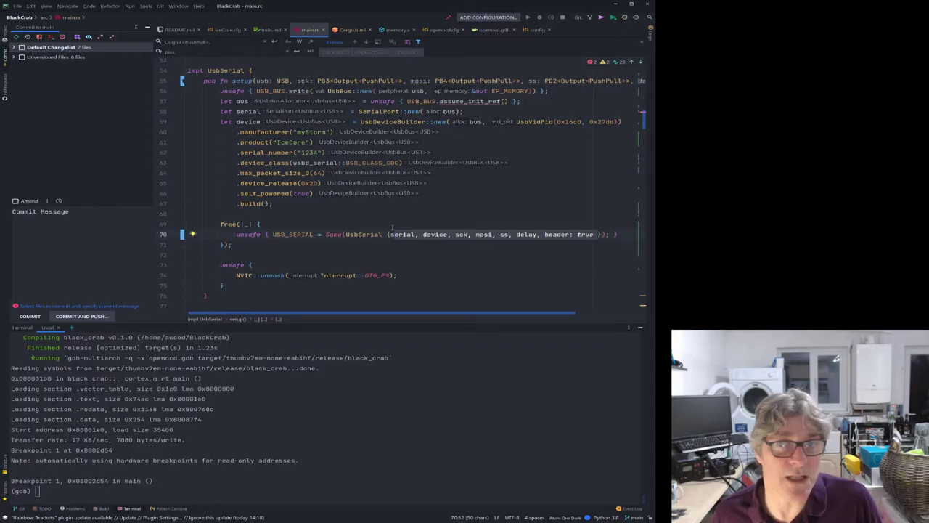
click(430, 183)
scroll(430, 276, up, 3)
Review the s.header condition and the 0x7E comparison inside the poll function's byte loop.
scroll(430, 275, down, 15)
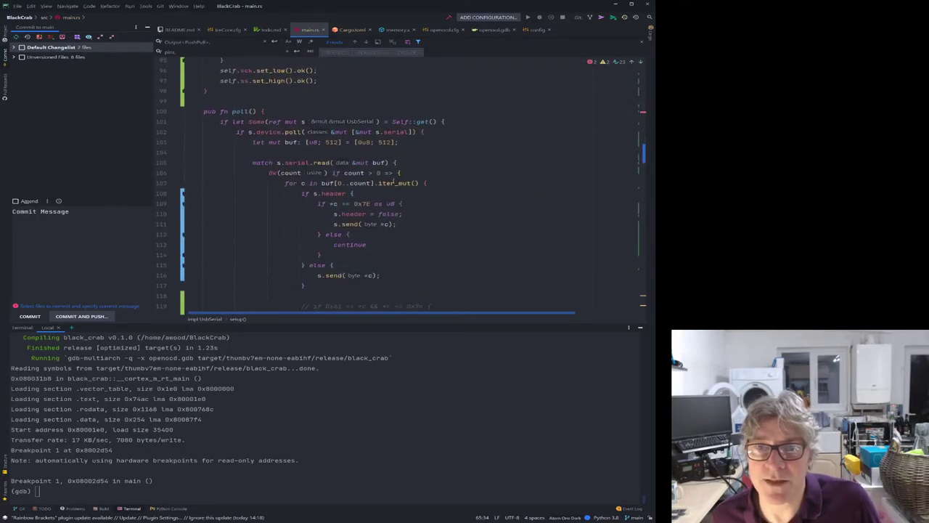
scroll(241, 181, down, 3)
scroll(294, 164, up, 2)
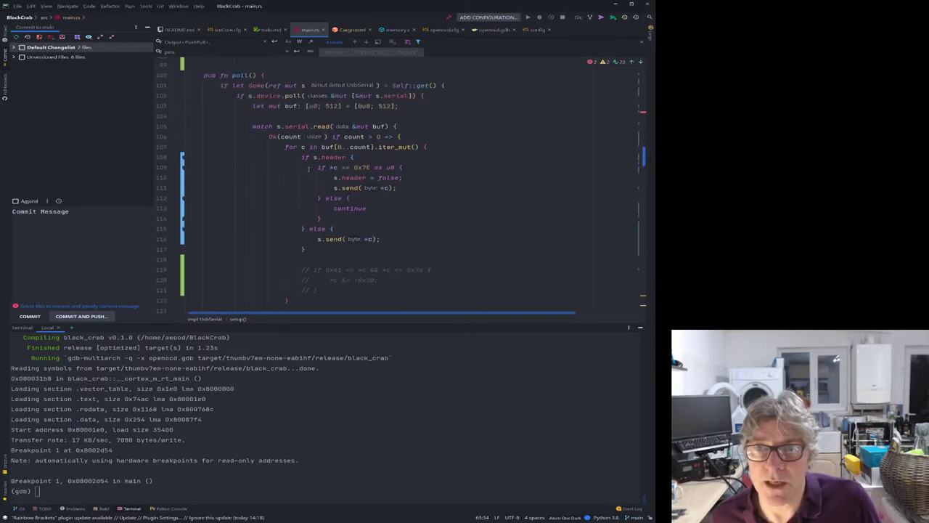
key(shift+Left)
key(shift+Left)
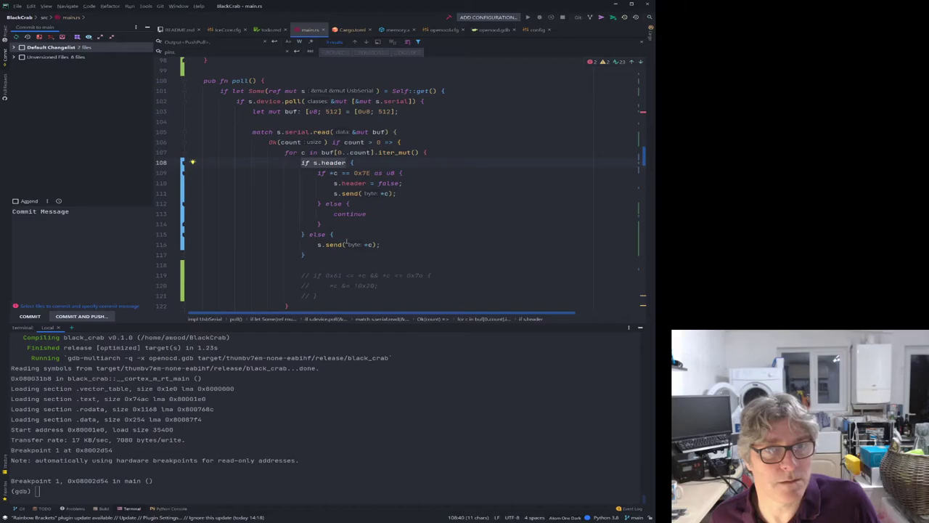
click(384, 203)
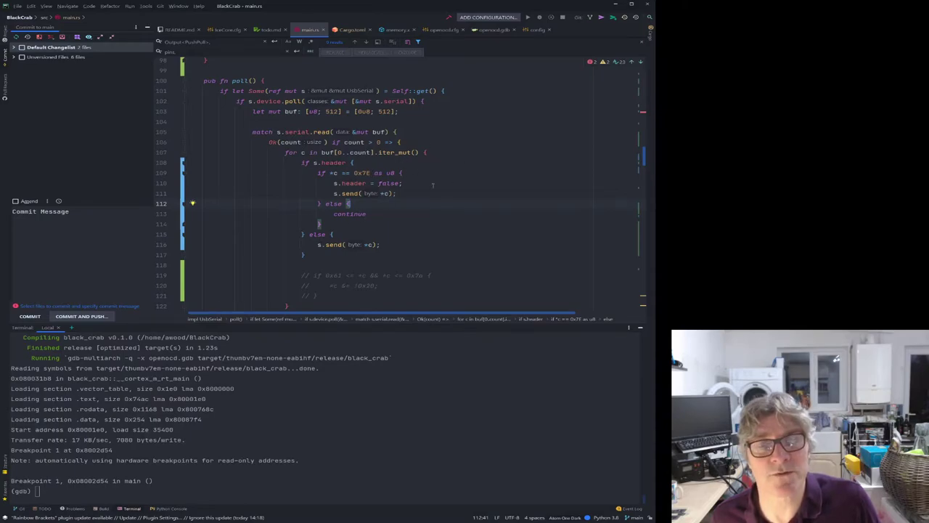
double_click(361, 172)
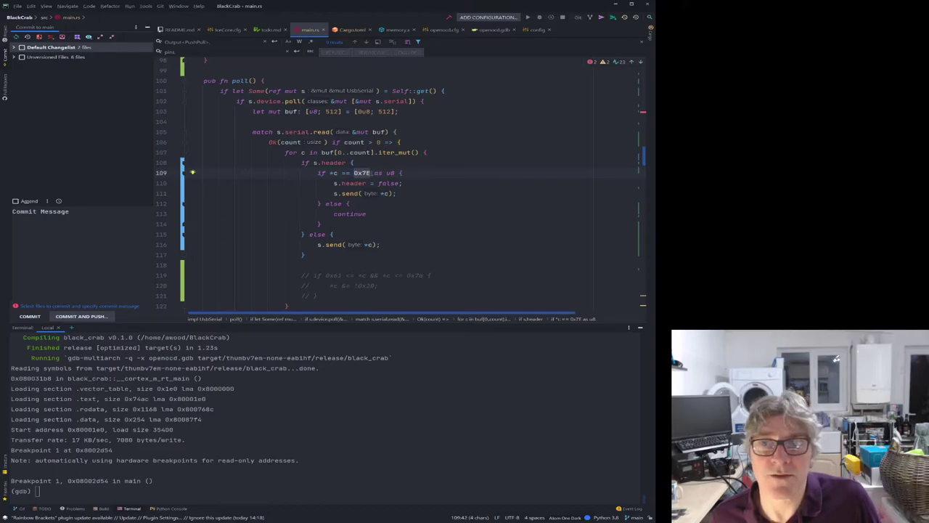
click(405, 173)
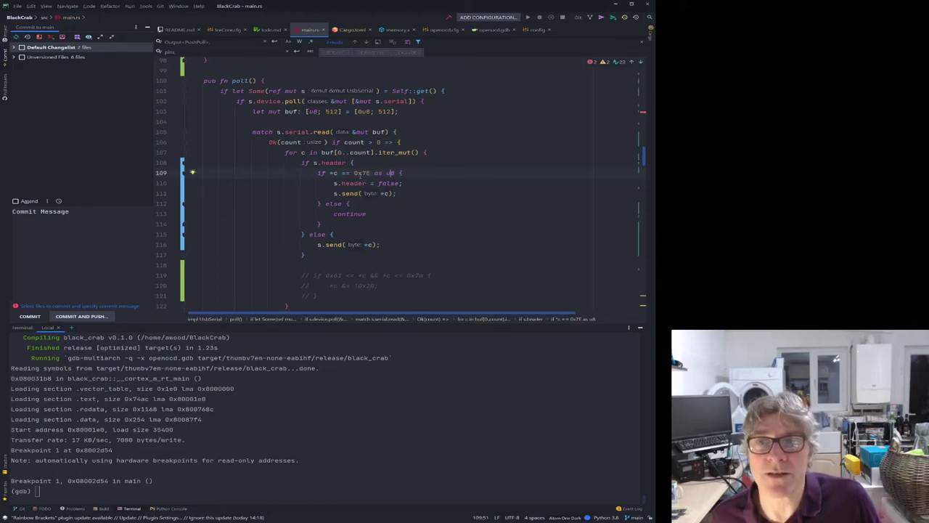
Review the header flag reset, the continue branch and both s.send calls in the poll loop.
drag(334, 183, 402, 183)
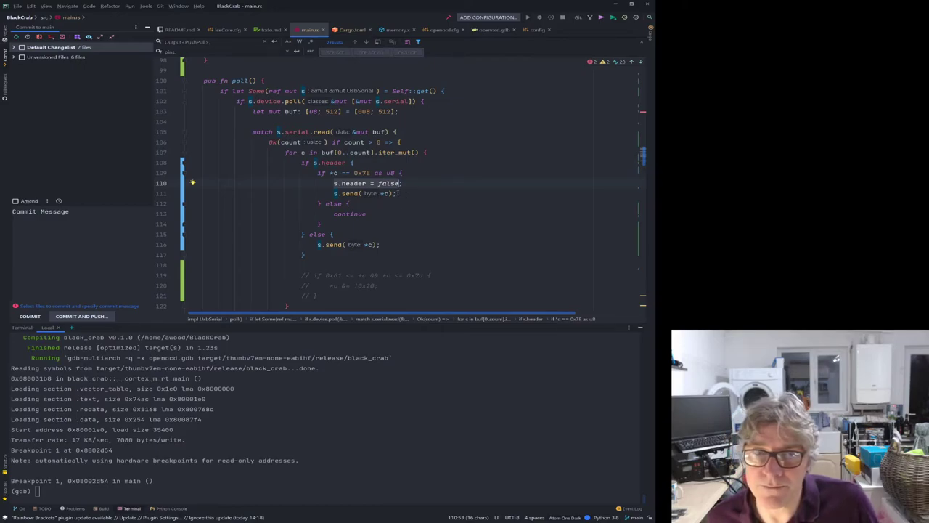
click(398, 193)
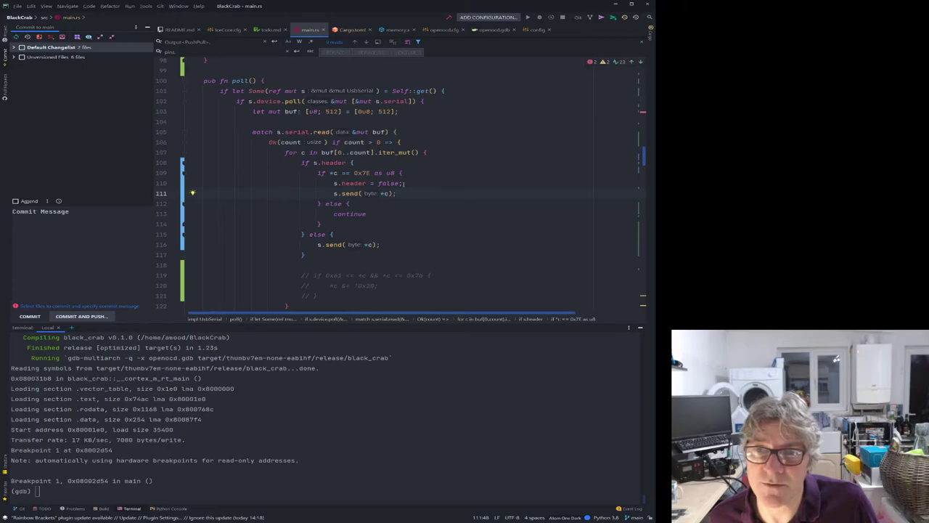
key(shift+Left)
key(shift+Left)
key(shift+Left)
key(shift+Left)
key(shift+Left)
key(shift+Left)
key(shift+Left)
key(shift+Left)
key(shift+Left)
key(shift+Left)
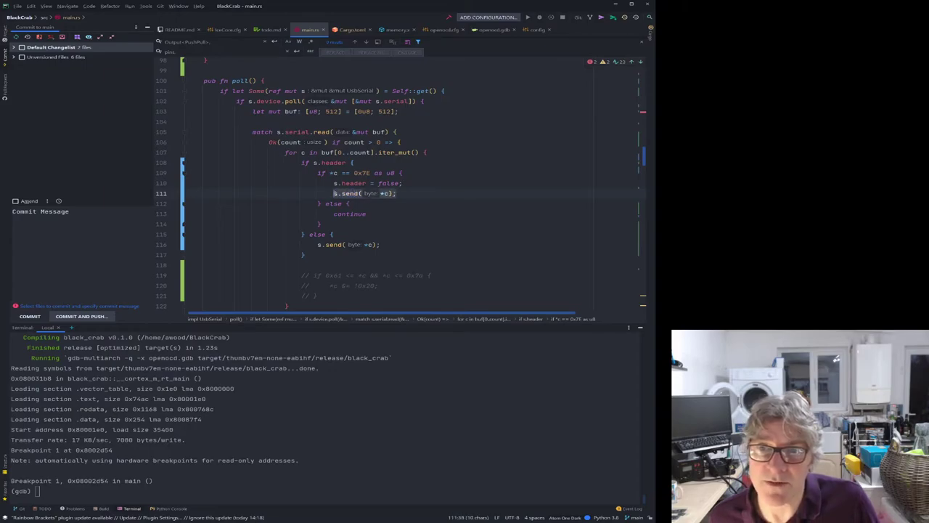
click(485, 184)
click(375, 211)
scroll(373, 213, down, 1)
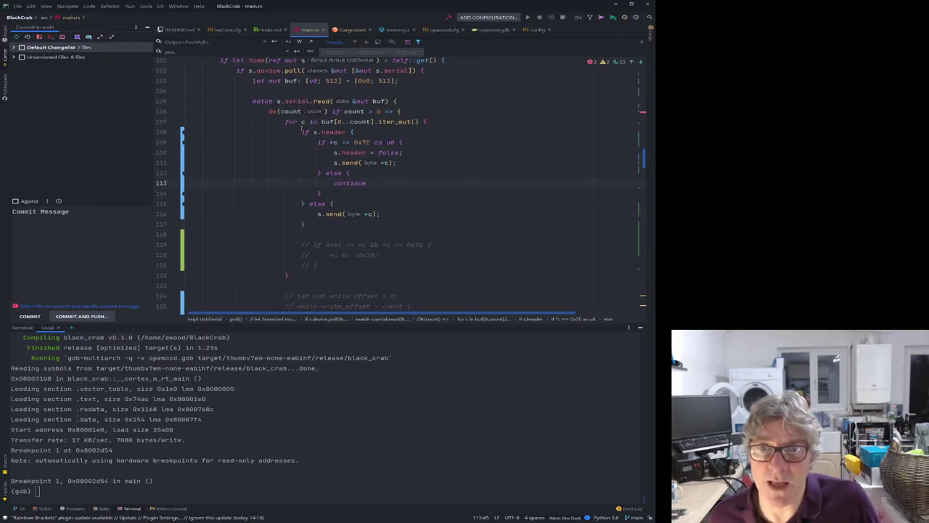
click(379, 215)
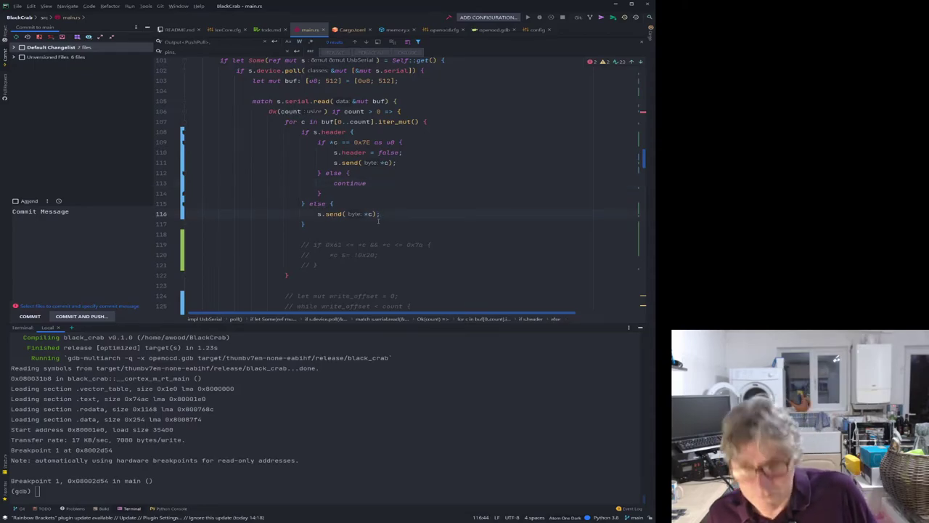
click(378, 234)
Continue the firmware's execution from the breakpoint in the GDB terminal.
click(280, 434)
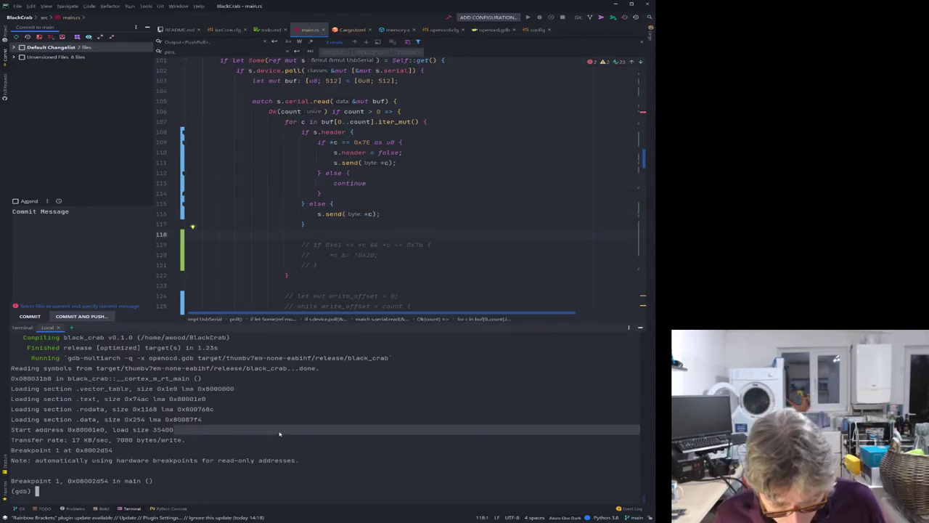
text(c)
key(Return)
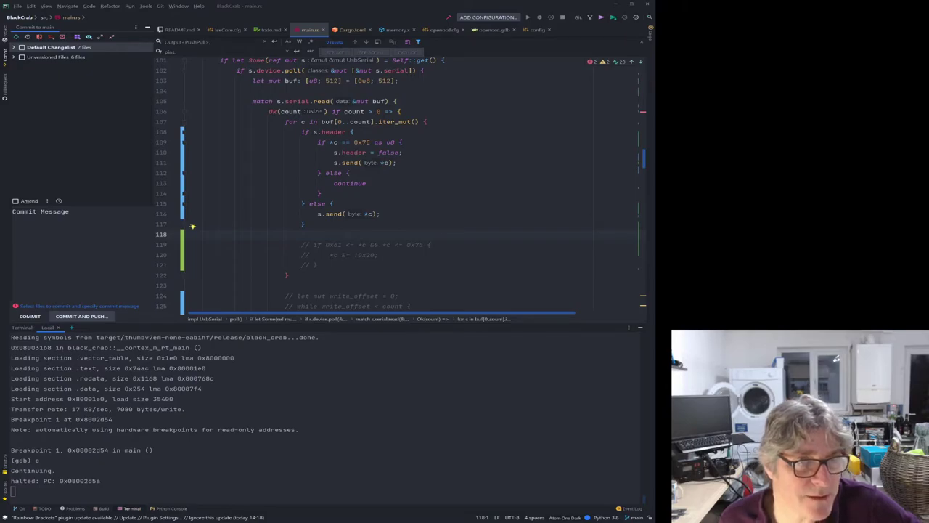
Switch to Saleae Logic, record a new 4 s capture and examine the decoded MOSI bytes and clock at the SPI burst's start near 1 s 340 ms.
key(alt+Tab)
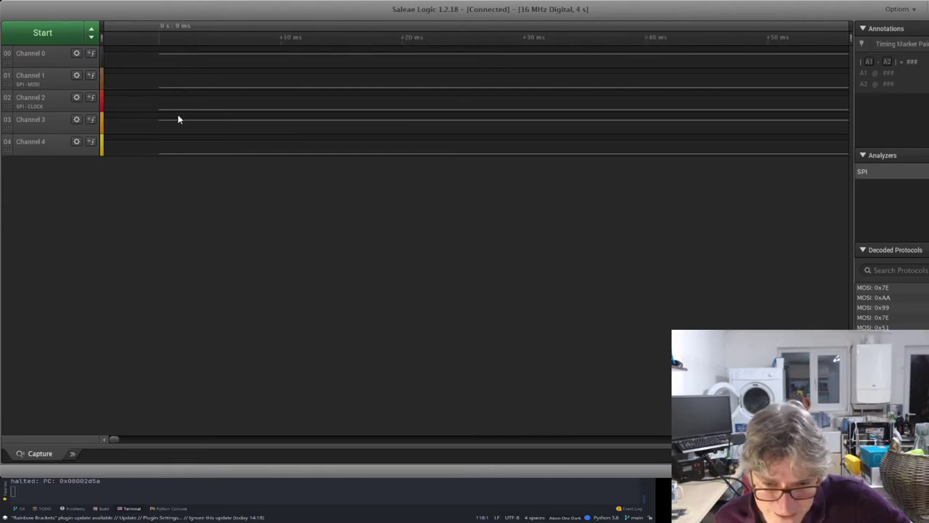
scroll(394, 98, up, 3)
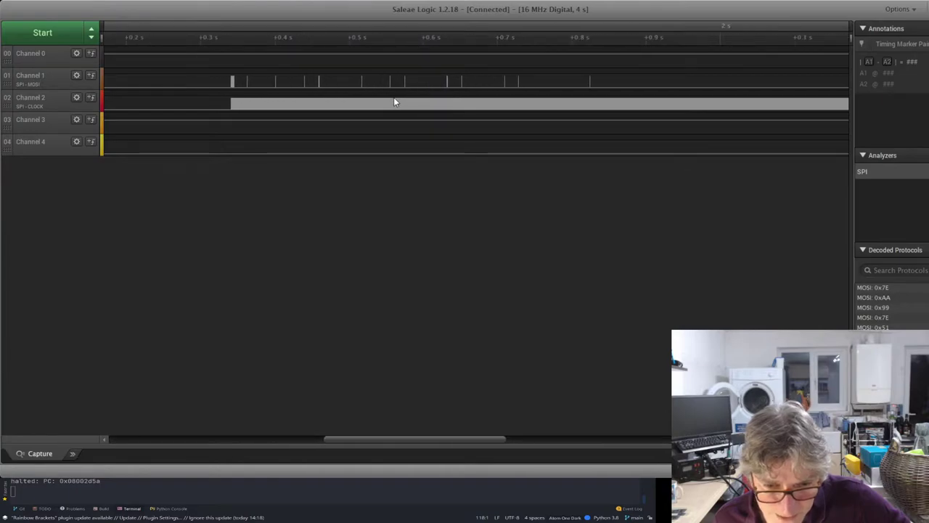
scroll(215, 85, up, 3)
scroll(330, 101, up, 3)
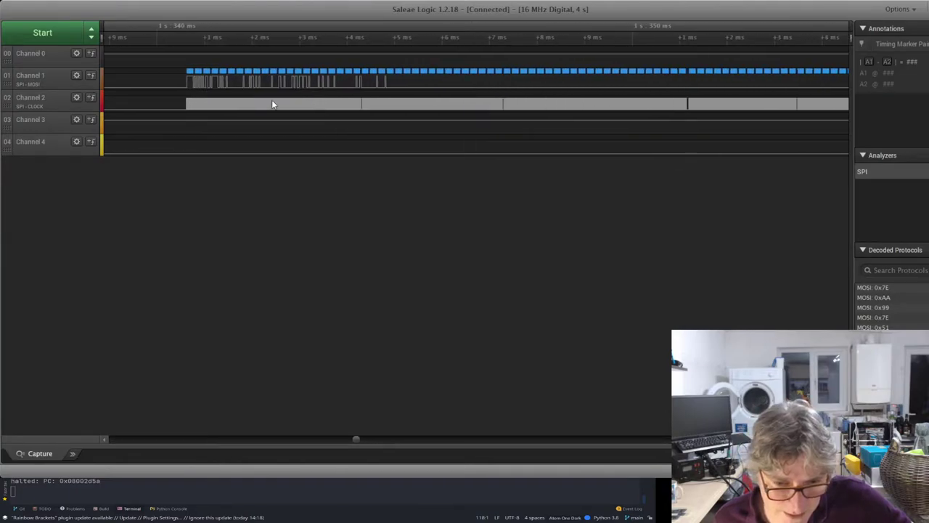
scroll(257, 98, up, 3)
scroll(416, 119, up, 3)
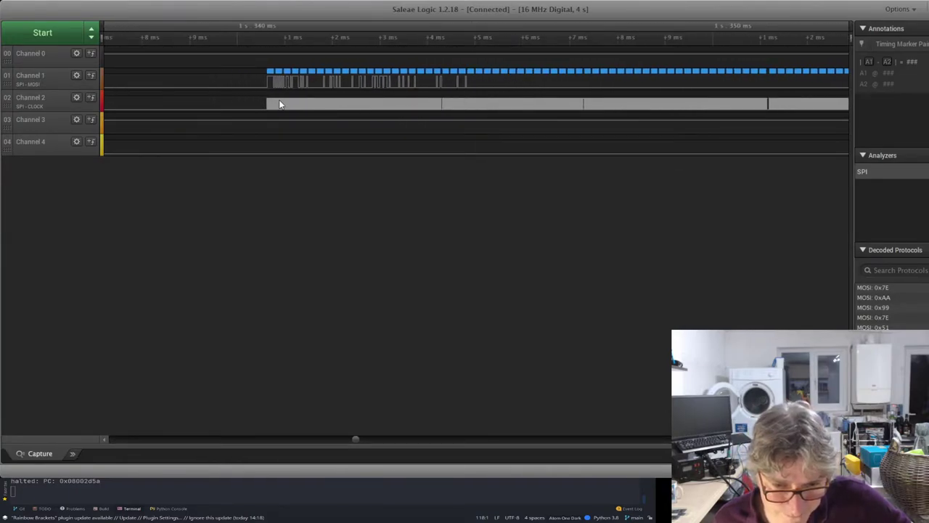
scroll(241, 96, up, 3)
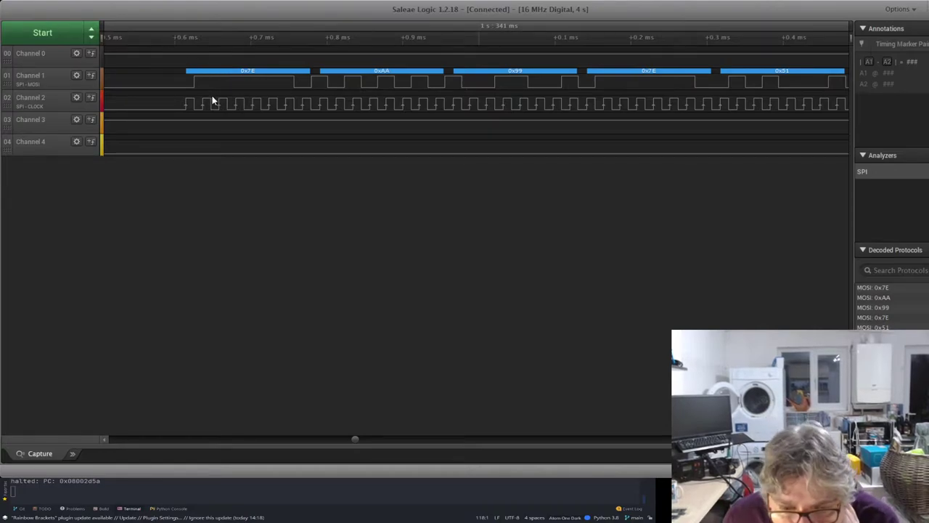
scroll(218, 100, down, 3)
scroll(248, 100, down, 5)
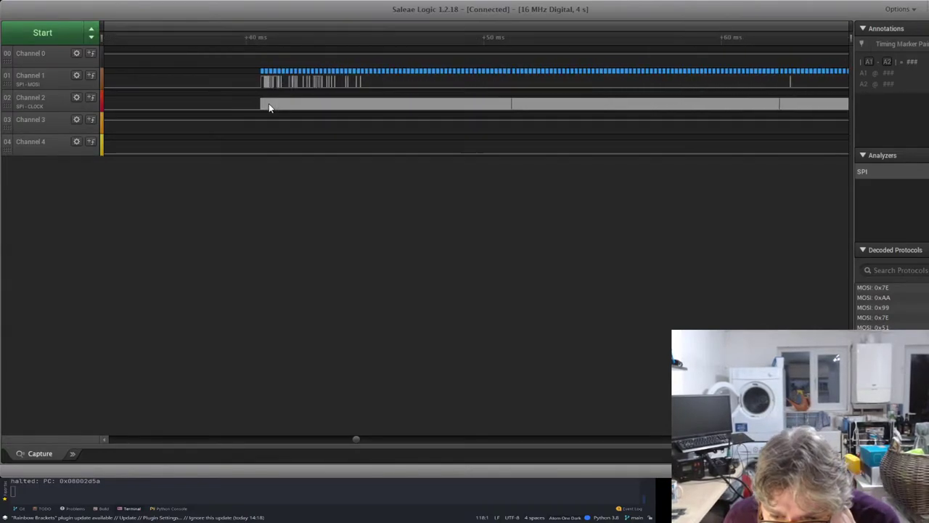
scroll(269, 105, up, 5)
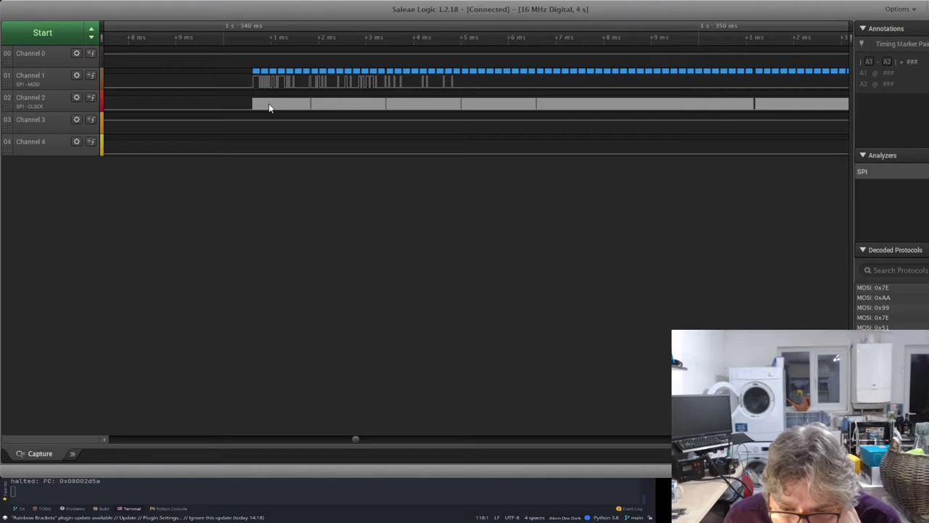
Interrupt and quit the running GDB session, and rerun the previous shell command to reload the BlackCrab firmware in GDB.
scroll(268, 105, up, 2)
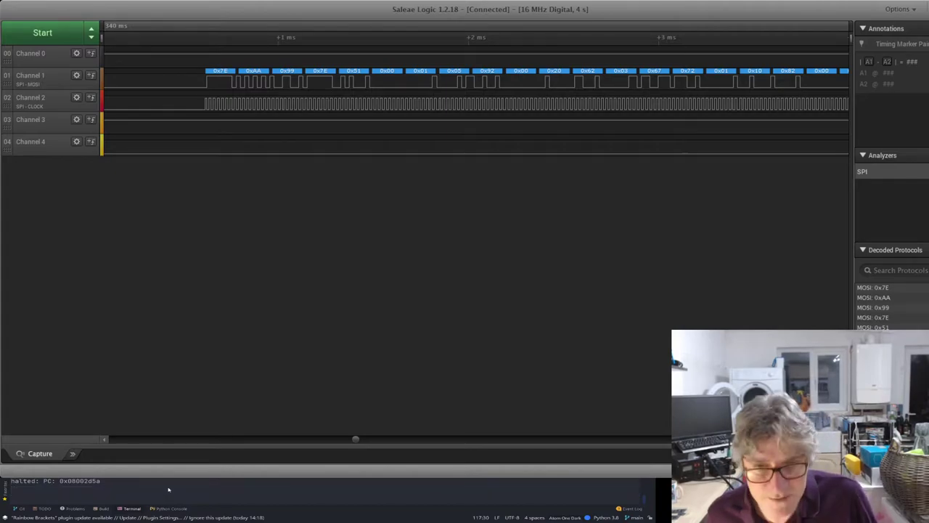
key(ctrl+c)
text(q)
key(Return)
text(yway? (y or n) y)
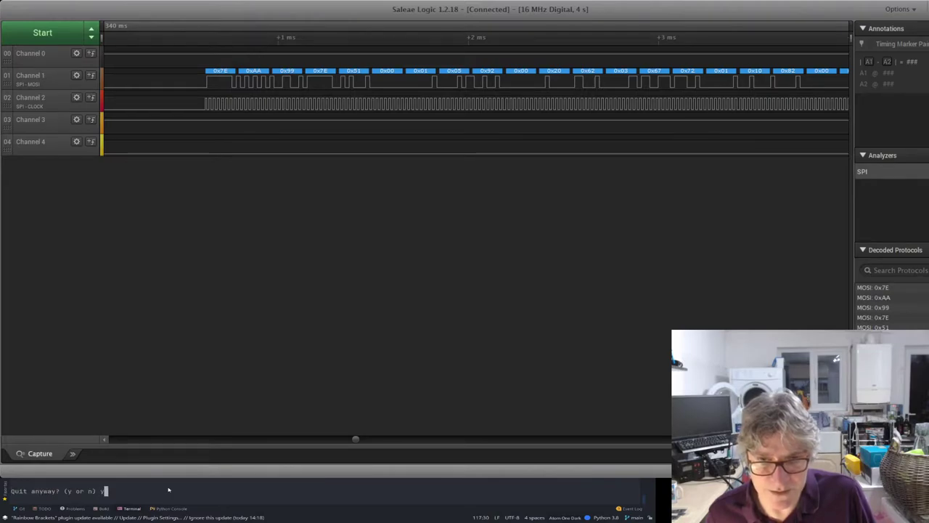
key(Return)
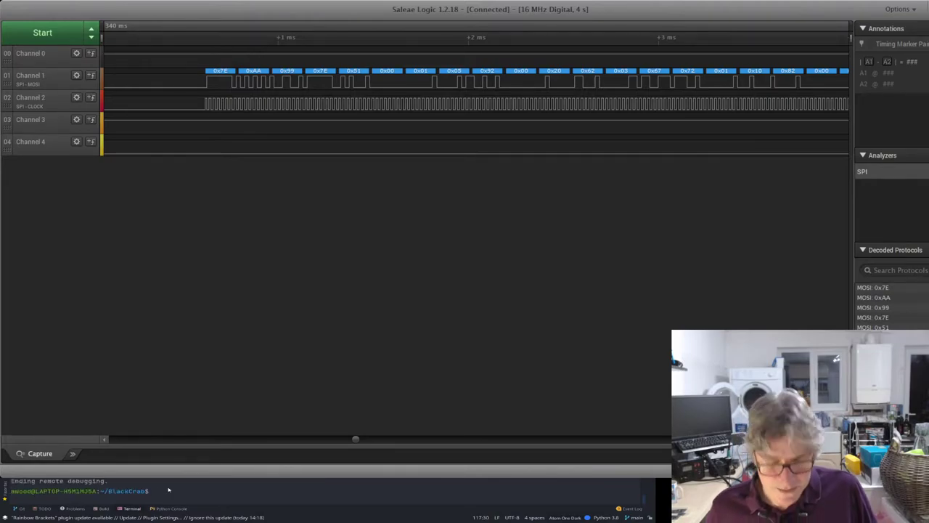
key(Up)
key(Return)
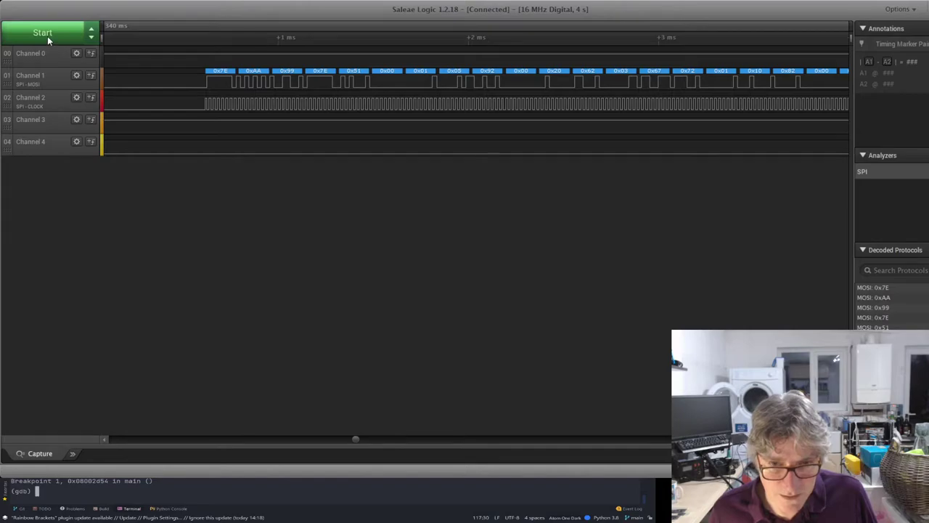
Record a new 4 s logic-analyzer capture while continuing the firmware from its breakpoint in main.
text(c)
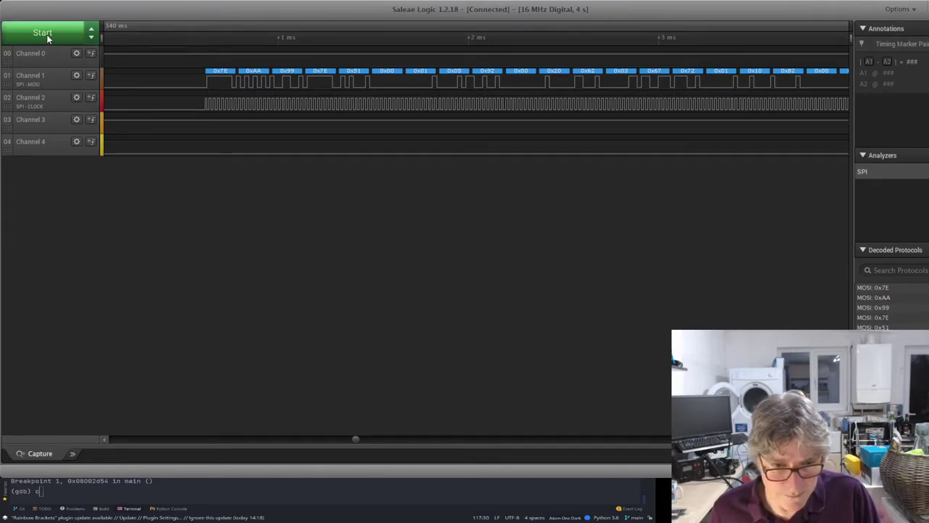
click(46, 34)
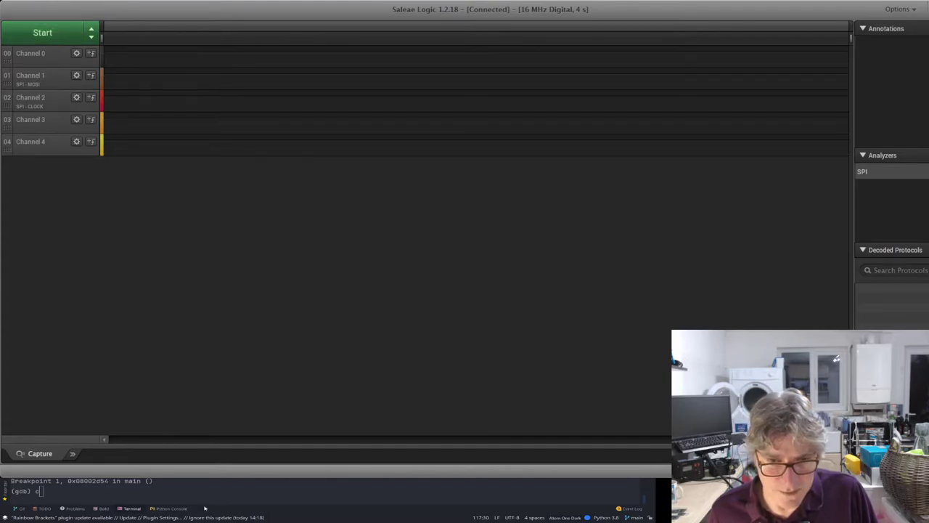
key(Return)
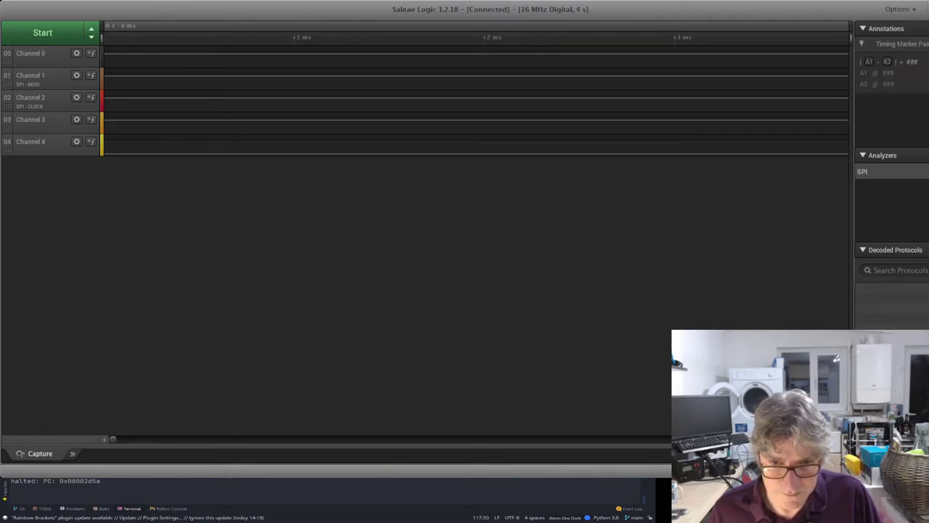
Find the short clock burst on Channel 2 after the lines drop low and examine its pulses near 1 s 363 ms.
scroll(201, 118, down, 10)
scroll(198, 119, down, 4)
scroll(331, 124, up, 5)
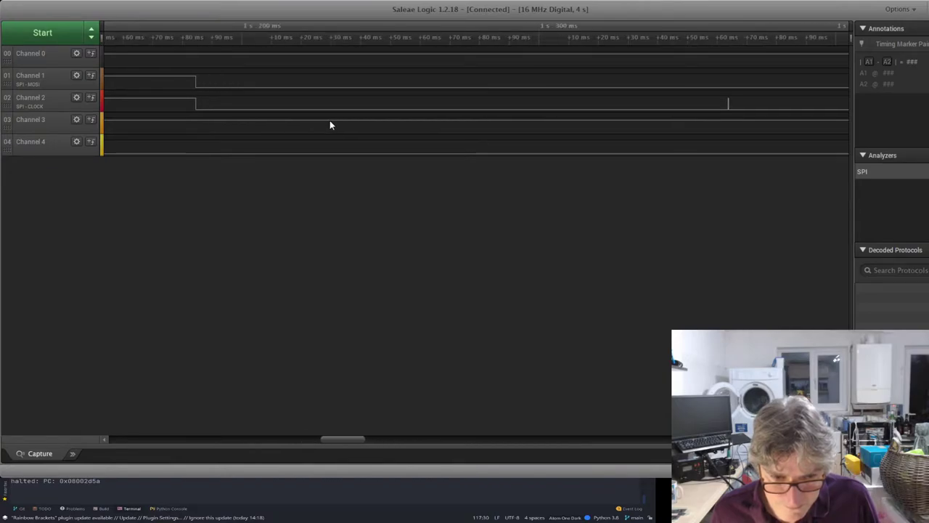
scroll(300, 114, down, 5)
scroll(382, 110, up, 3)
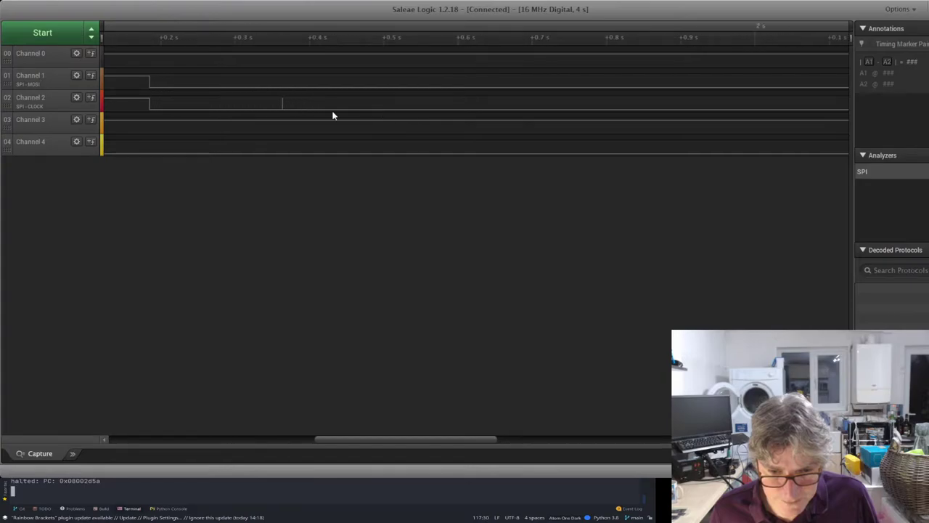
scroll(172, 115, up, 4)
scroll(173, 116, down, 2)
scroll(172, 115, down, 1)
scroll(284, 108, up, 4)
scroll(342, 114, up, 2)
scroll(472, 103, up, 5)
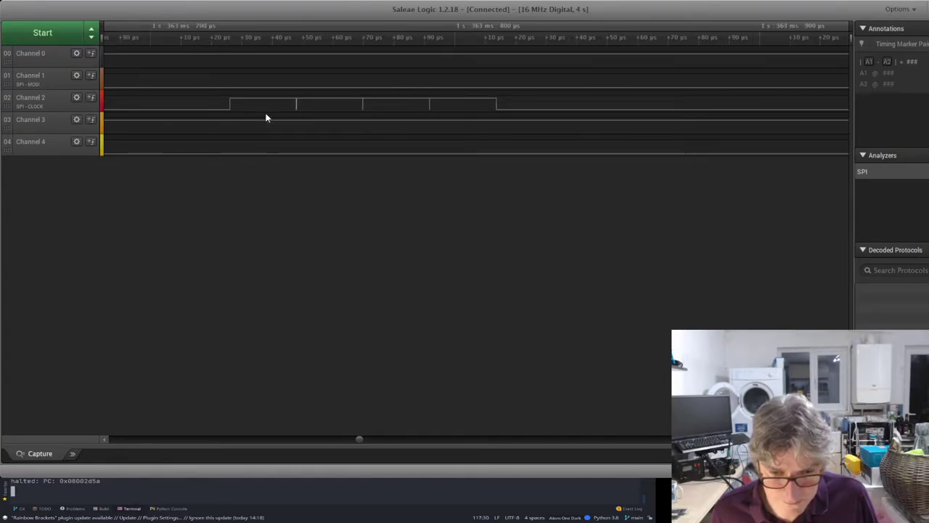
scroll(267, 109, down, 3)
scroll(268, 106, down, 3)
scroll(385, 89, down, 3)
scroll(385, 89, down, 5)
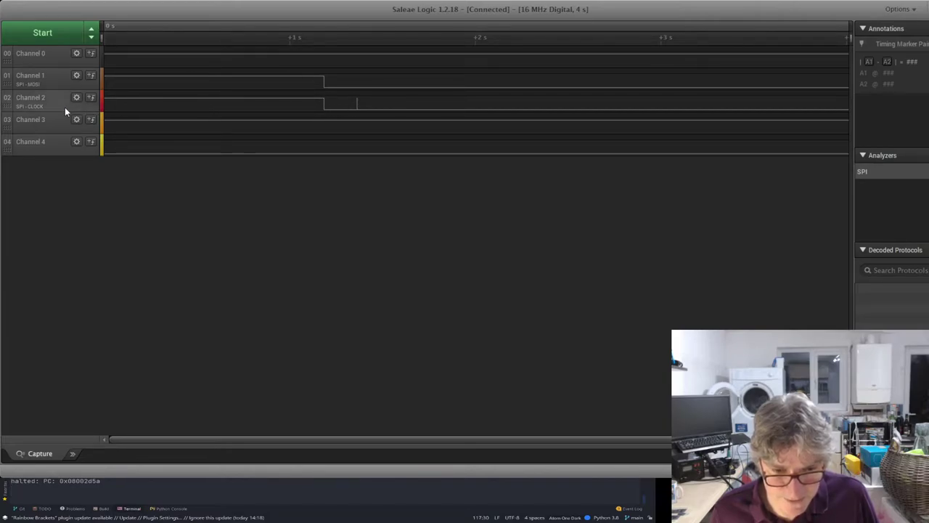
Examine the low gaps between the Channel 2 clock pulses and the end of the burst around 1 s 363 ms 800 µs.
scroll(356, 108, up, 5)
scroll(357, 107, down, 3)
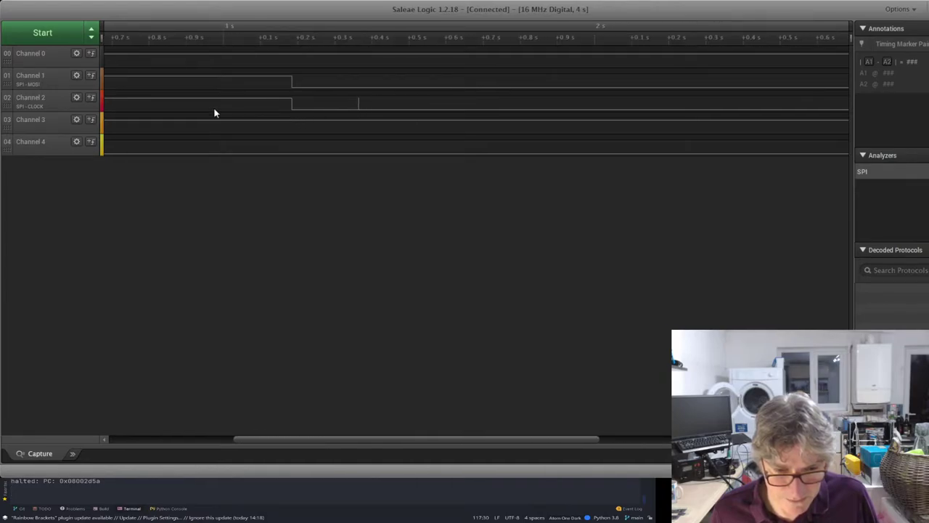
scroll(341, 112, up, 5)
scroll(377, 113, up, 6)
scroll(387, 113, up, 6)
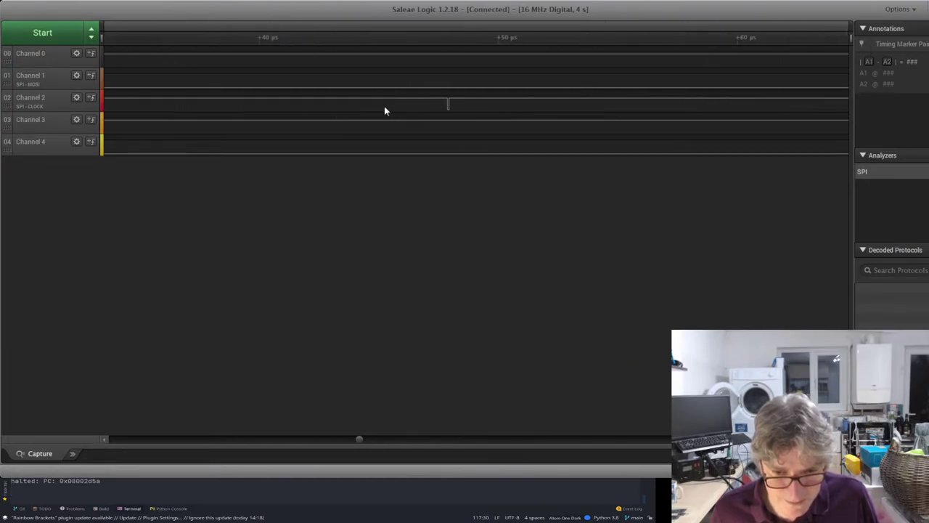
scroll(385, 110, down, 4)
scroll(385, 111, up, 2)
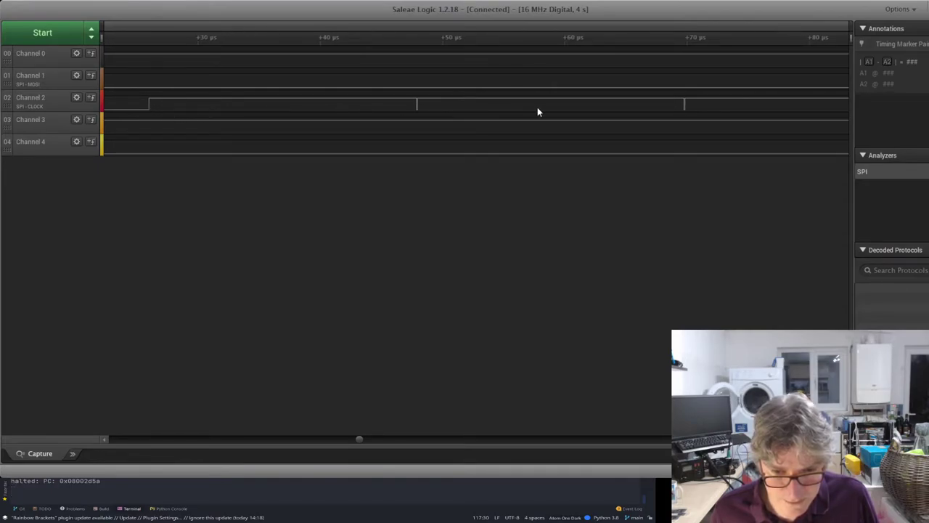
scroll(488, 125, down, 2)
scroll(531, 134, down, 4)
scroll(607, 116, up, 4)
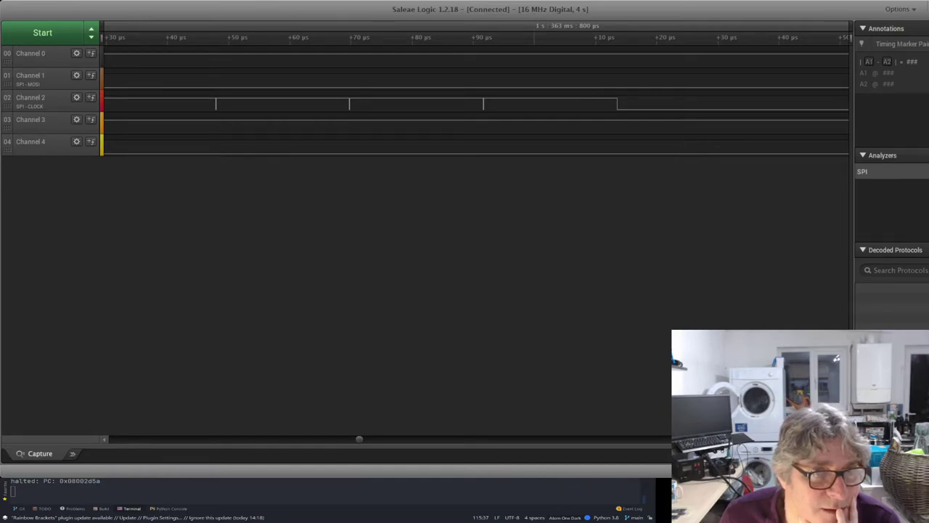
Switch to the code editor and review the for loop in main.rs that pulses sck after mosi, sck and ss are set low.
key(alt+Tab)
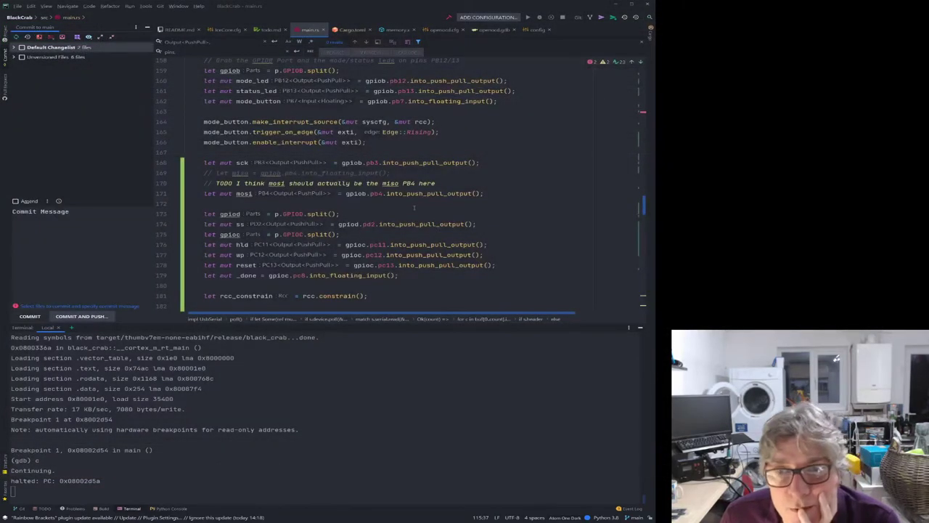
scroll(413, 208, down, 13)
scroll(325, 206, up, 1)
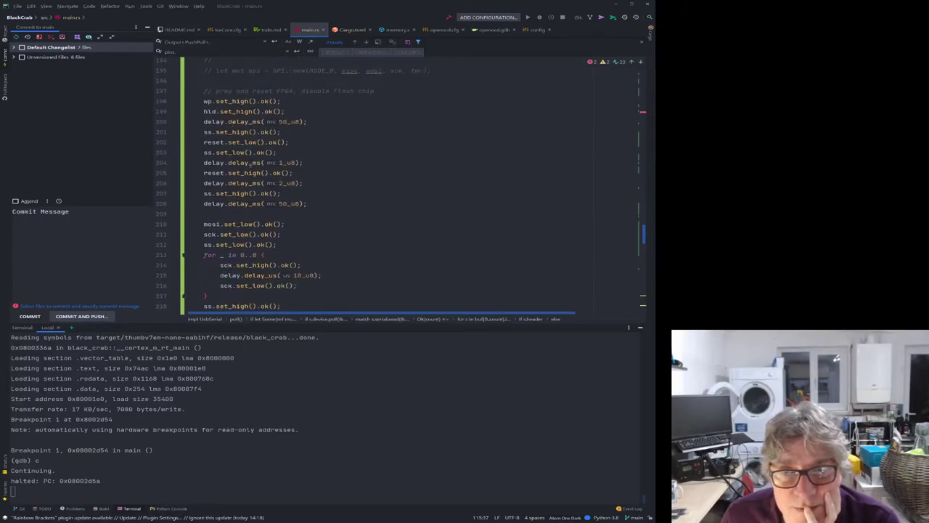
scroll(219, 134, down, 3)
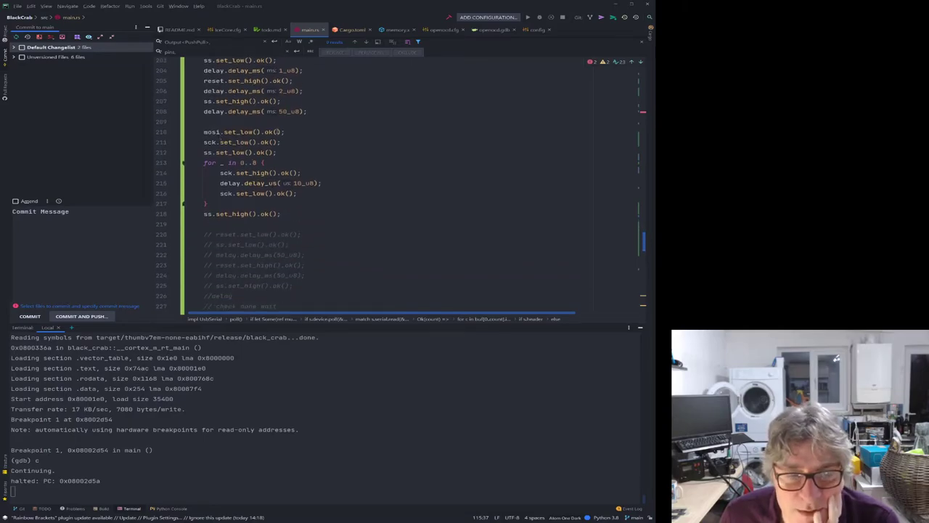
click(273, 143)
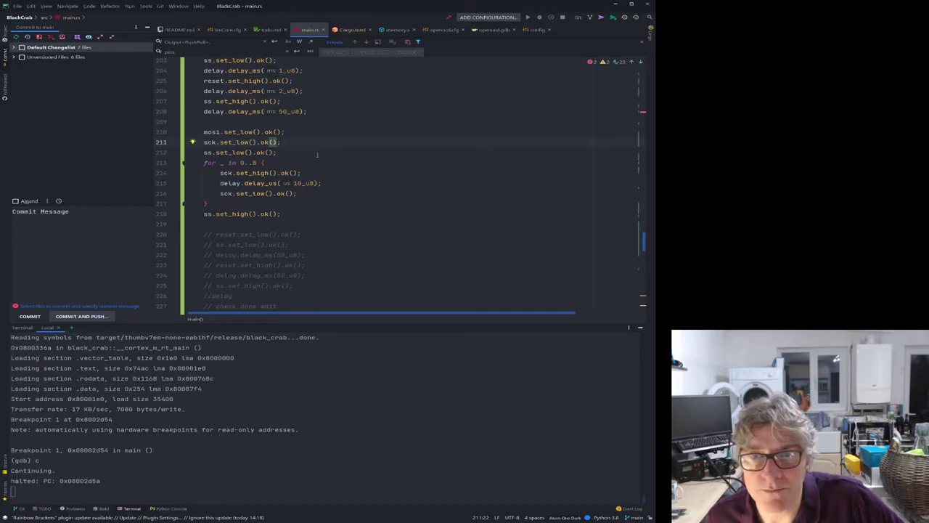
drag(205, 163, 212, 204)
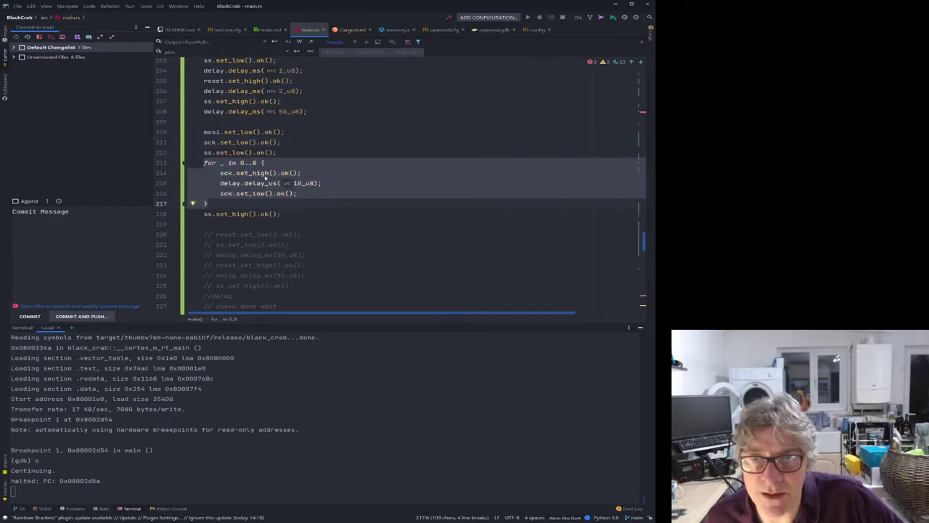
click(244, 173)
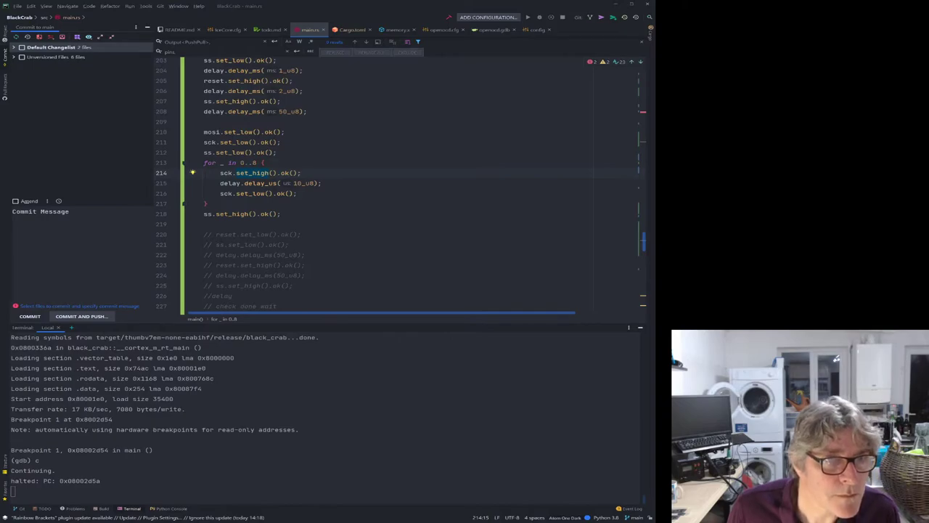
Switch back to Saleae Logic and compare the high and low times of the Channel 2 clock pulses near 1 s 363 ms.
key(alt+Tab)
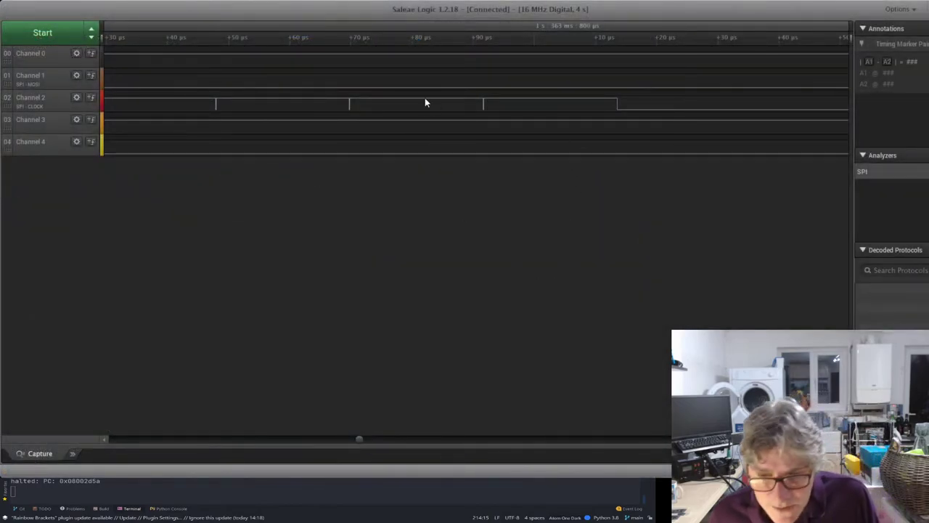
drag(380, 141, 528, 145)
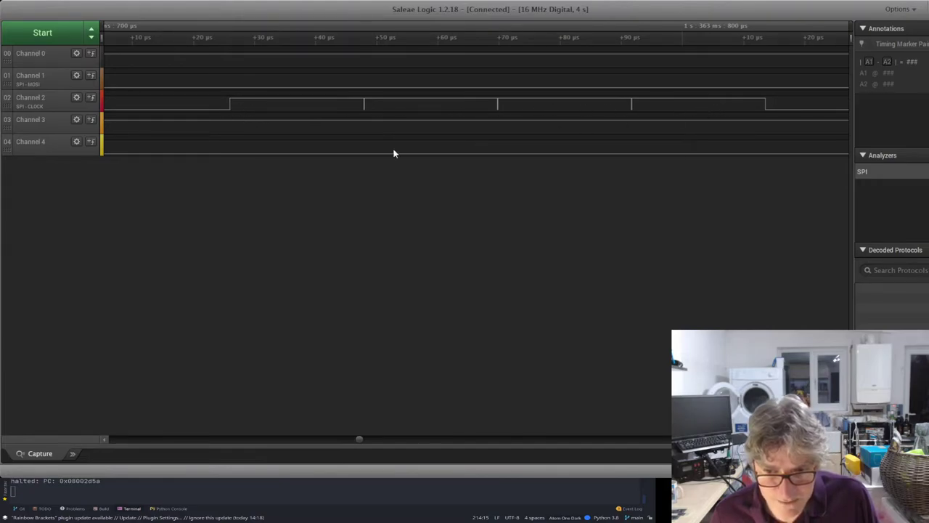
scroll(377, 133, down, 6)
scroll(377, 132, down, 10)
scroll(377, 133, down, 3)
scroll(358, 118, up, 12)
scroll(435, 113, up, 5)
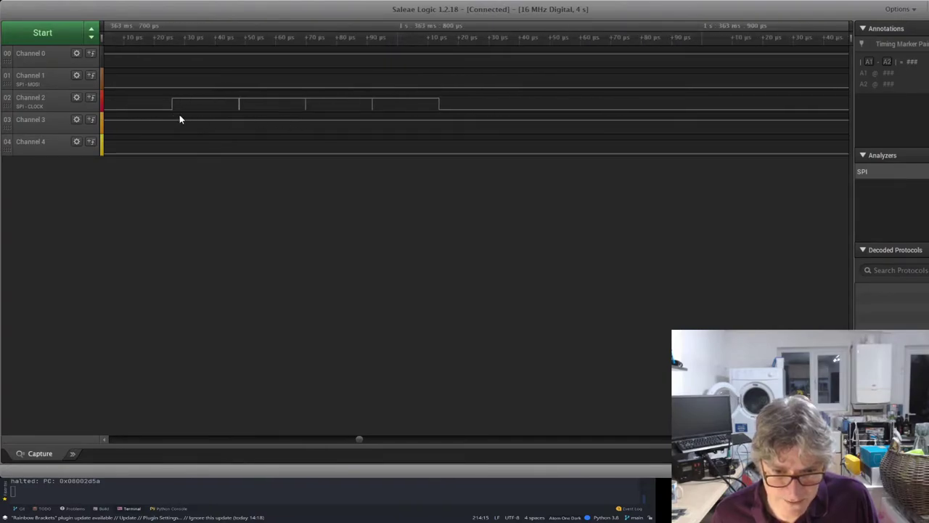
scroll(172, 115, up, 1)
scroll(242, 129, up, 1)
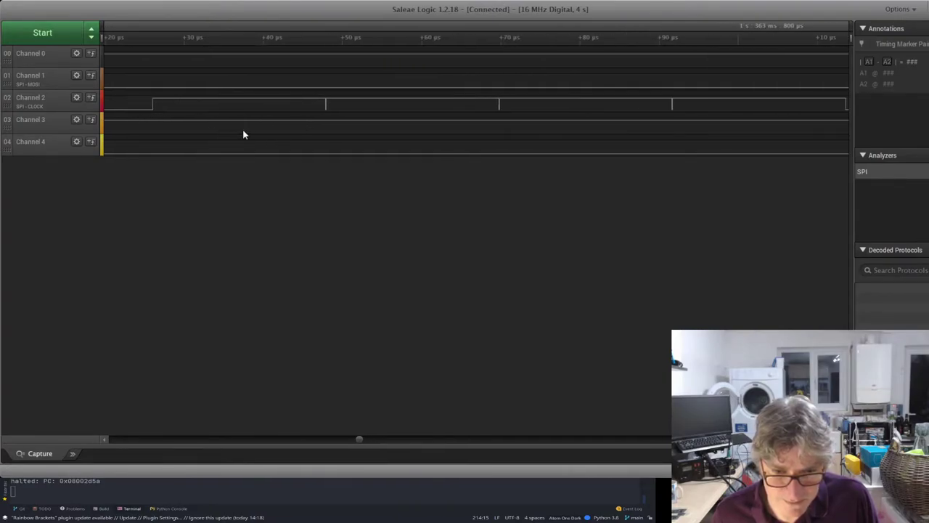
scroll(324, 128, down, 2)
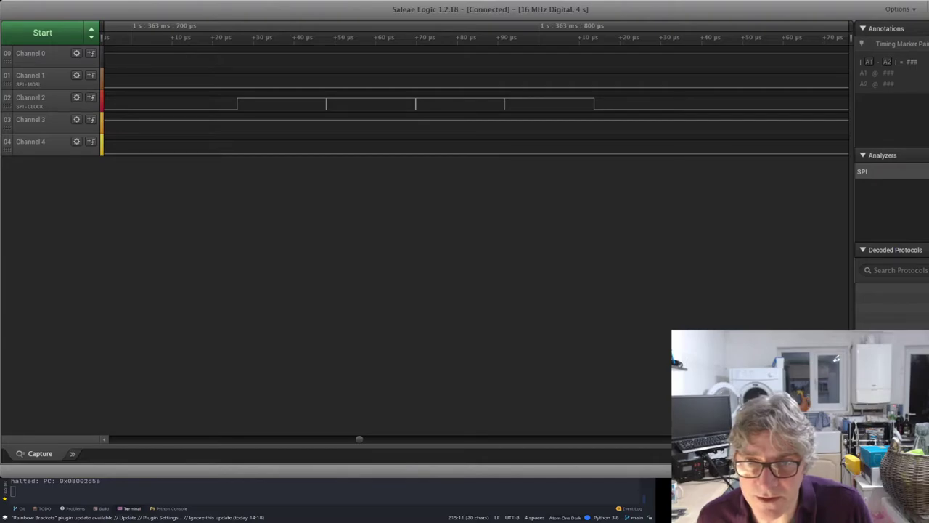
Add a second delay.delay_us(10_u8) call to the clock-pulse for loop in main.rs, ahead of sck.set_high().
key(shift+Left)
key(shift+Left)
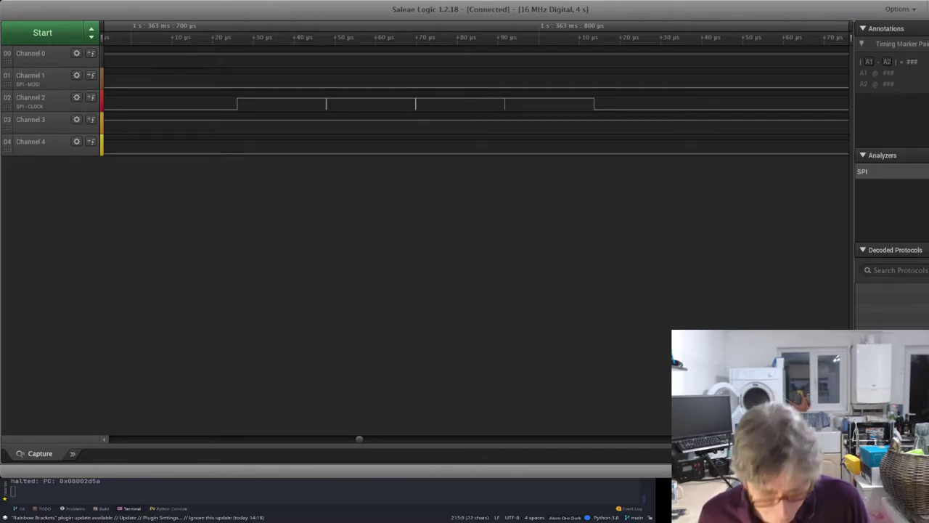
key(Up)
key(Up)
key(Down)
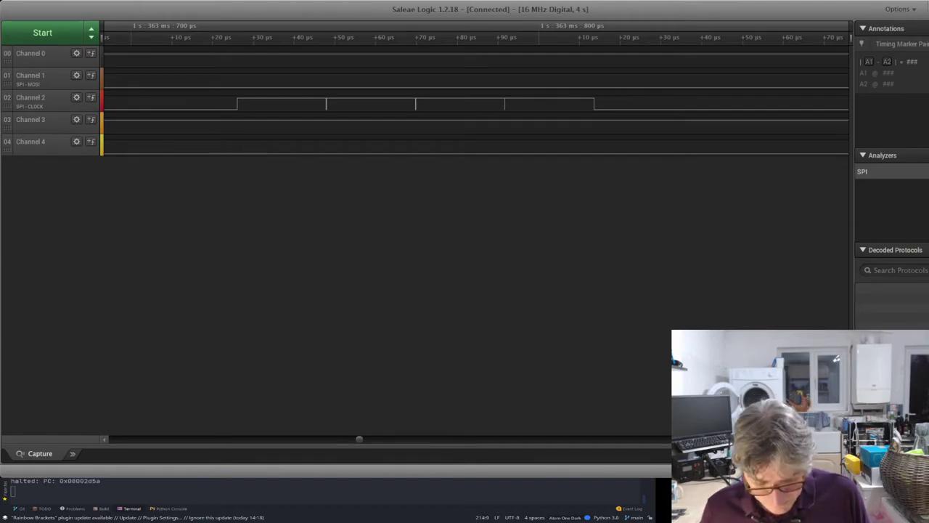
key(End)
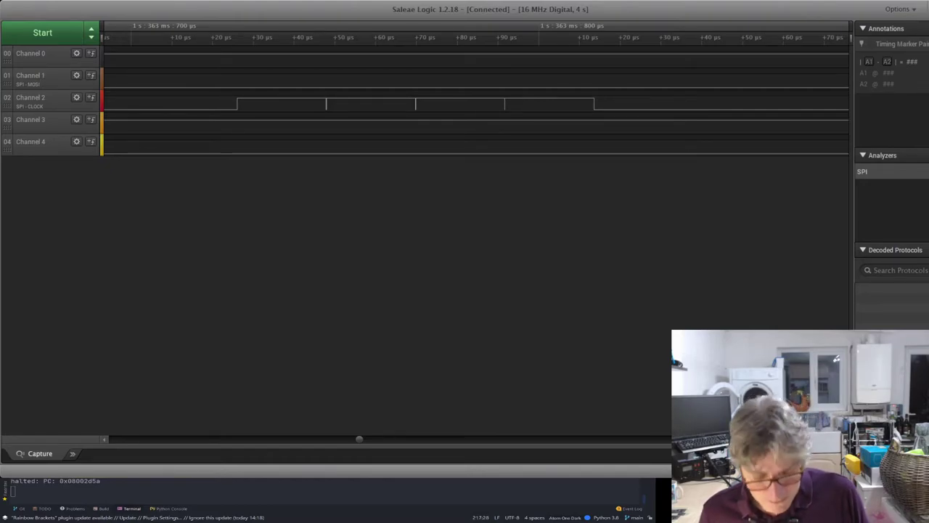
Stop and quit GDB, and rerun the last shell command to load the edited firmware up to its breakpoint in main.
click(273, 486)
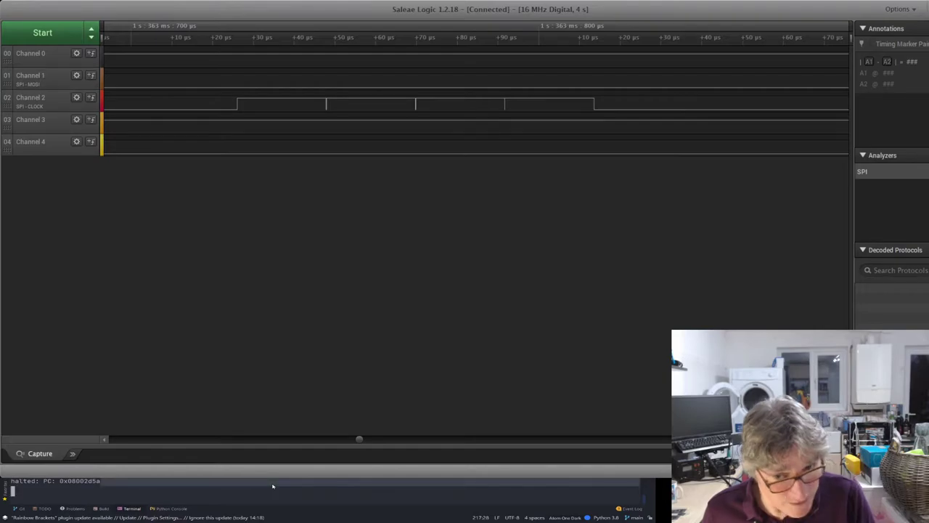
key(ctrl+c)
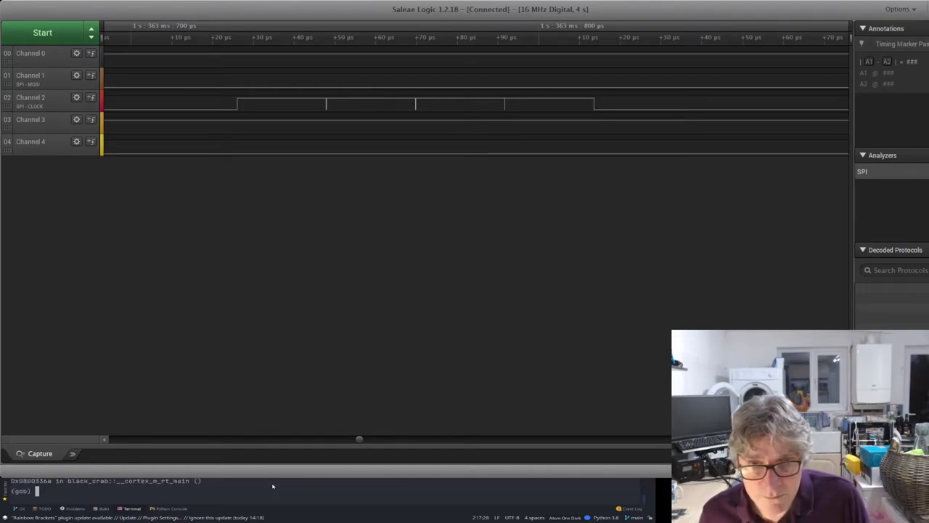
text(q)
key(Return)
text(y)
key(Return)
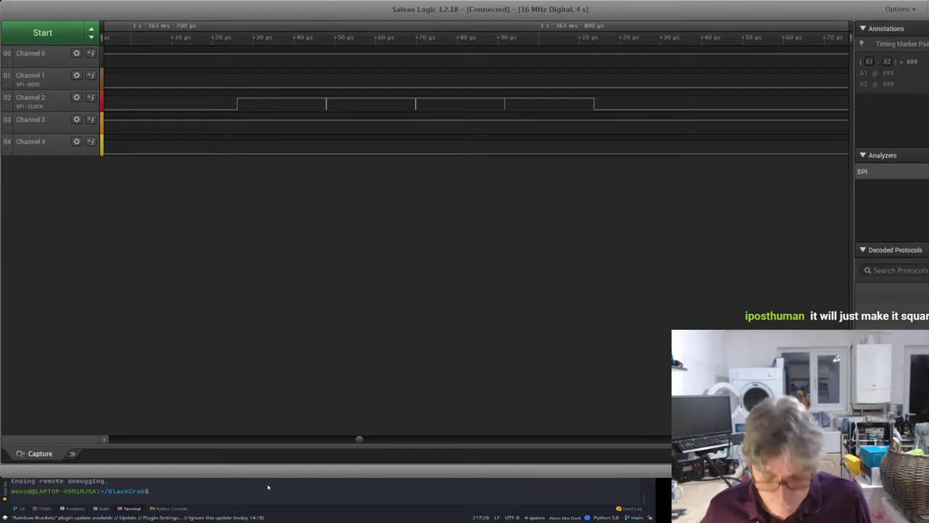
key(Up)
key(Return)
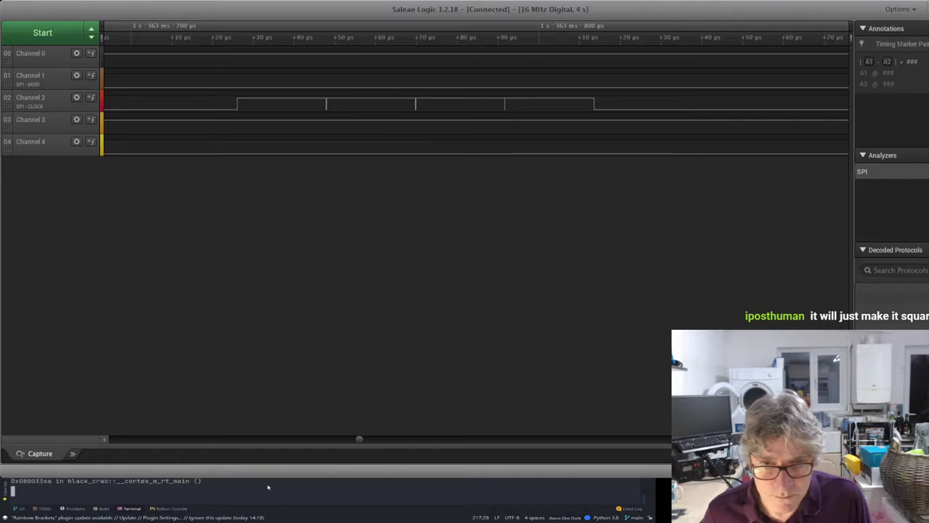
Start a new 16 MHz capture and continue the firmware from its breakpoint in main with the GDB c command.
text(c)
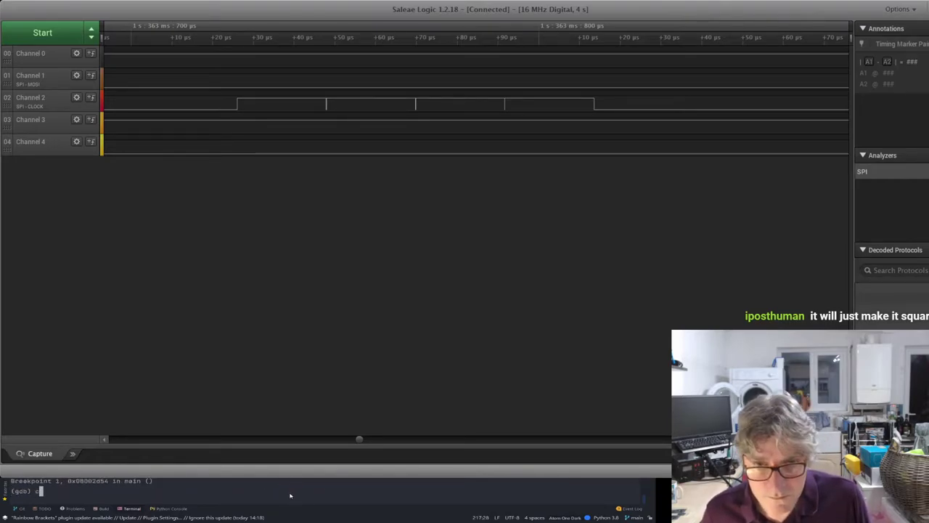
click(58, 37)
click(192, 485)
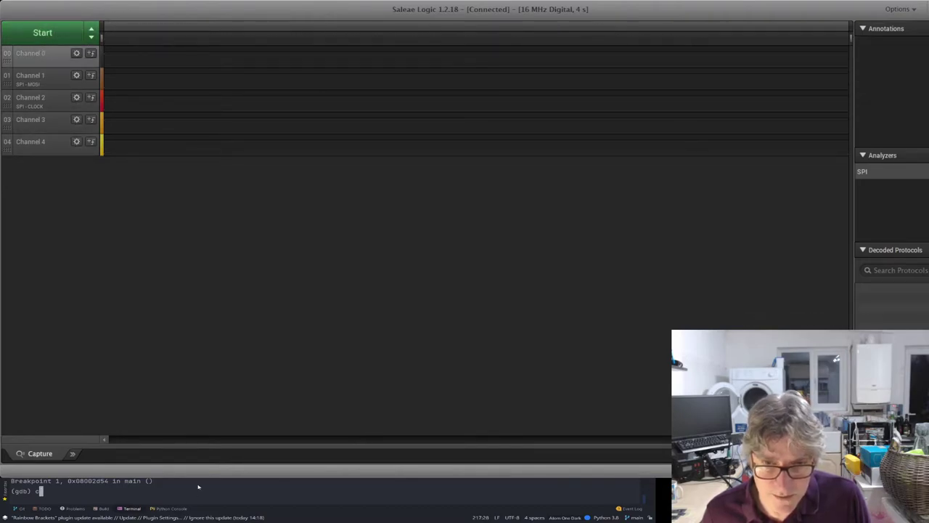
key(Return)
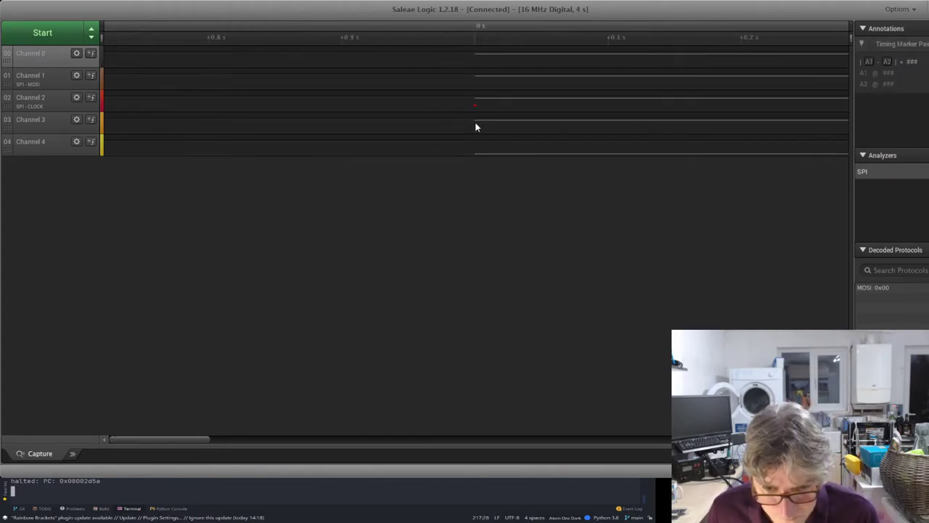
Examine the spacing of the Channel 2 clock pulses and the decoded MOSI byte in the new startup capture.
scroll(413, 105, up, 5)
scroll(342, 109, up, 5)
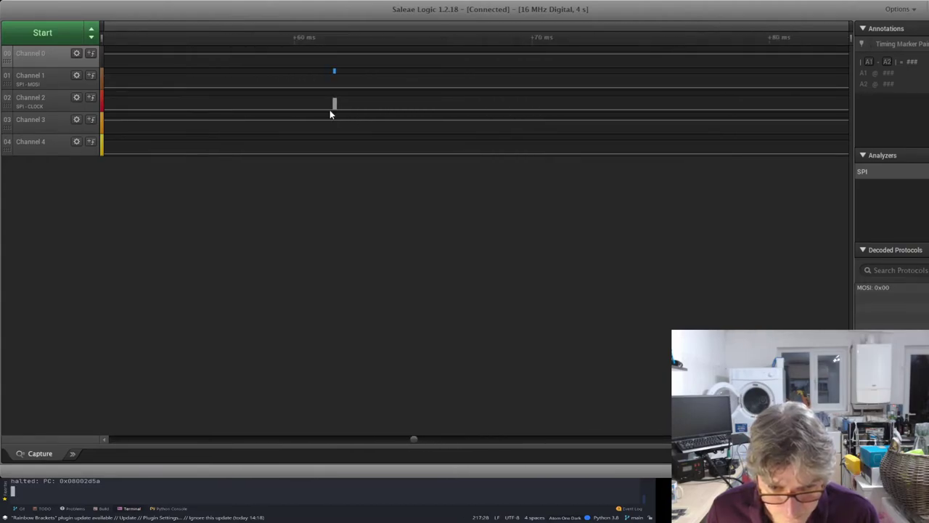
scroll(428, 116, up, 2)
scroll(408, 110, up, 2)
scroll(408, 110, down, 2)
scroll(408, 109, up, 1)
scroll(408, 110, down, 1)
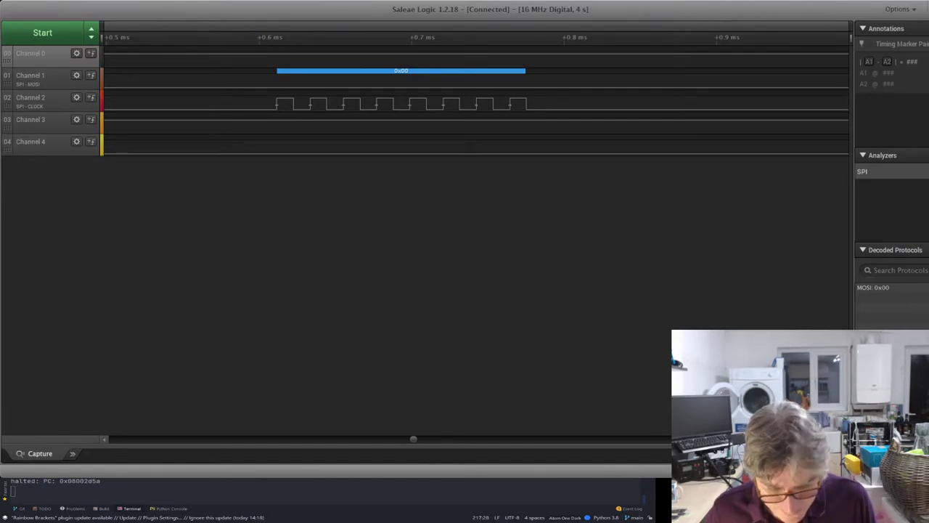
Capture the SPI data transfer and inspect the first decoded MOSI bytes and clock pulses near 1 s 59 ms.
click(37, 32)
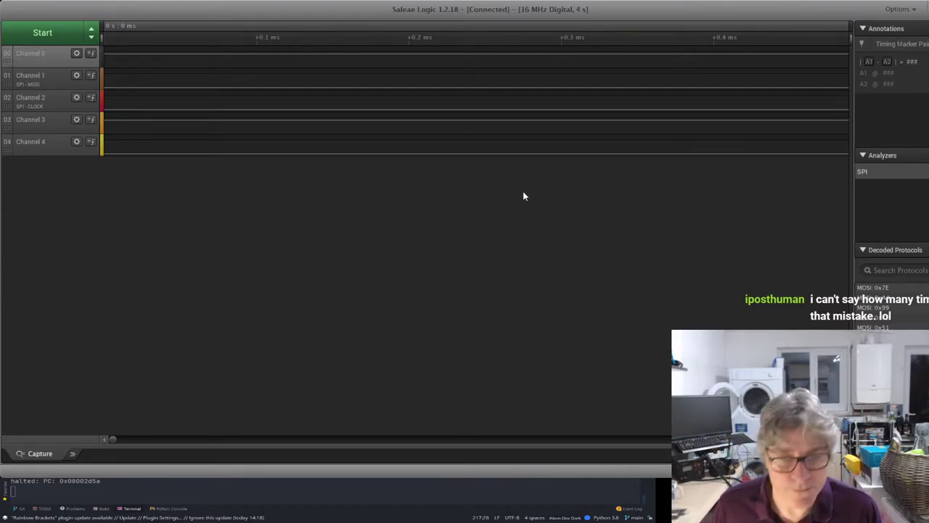
scroll(243, 130, down, 5)
scroll(243, 136, down, 5)
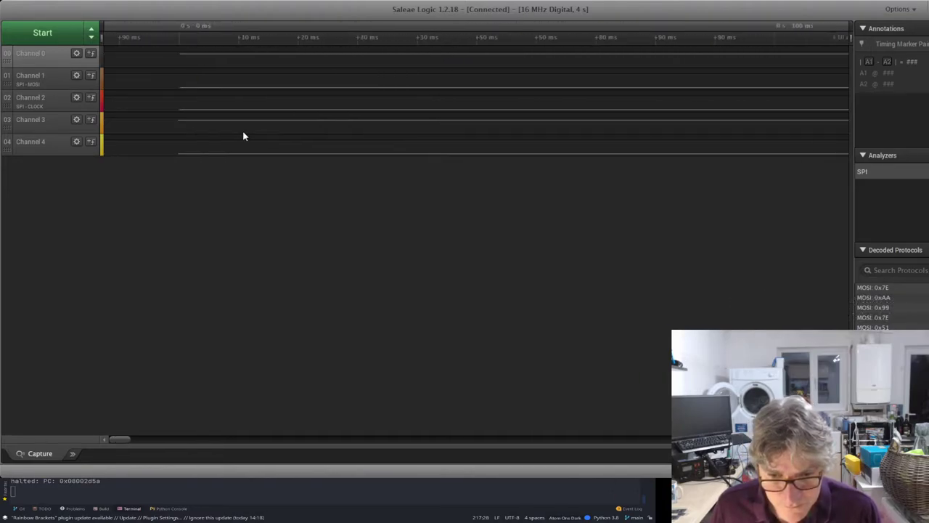
scroll(300, 101, up, 8)
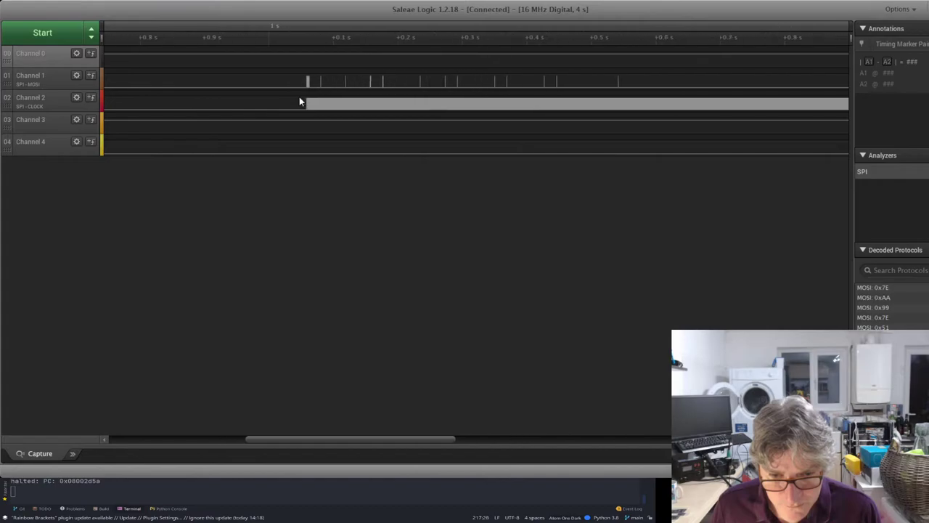
scroll(249, 105, up, 5)
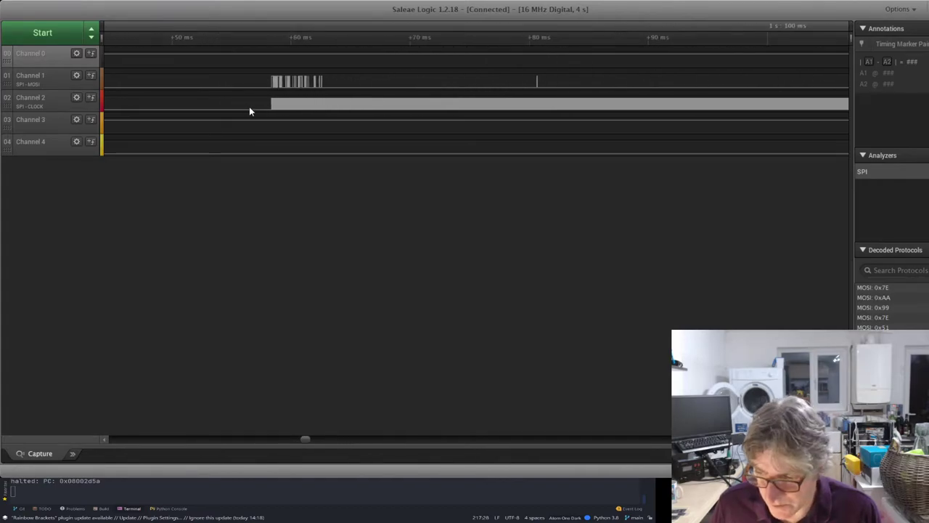
scroll(367, 100, up, 2)
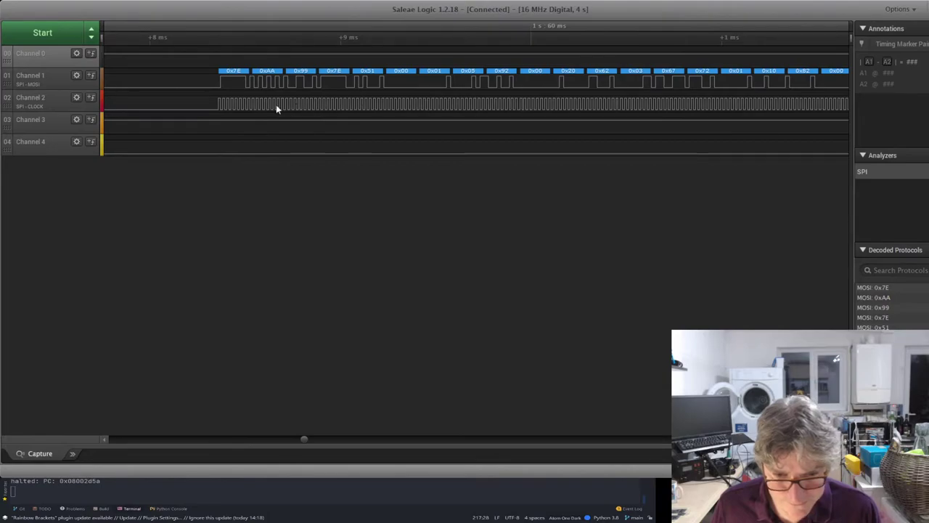
scroll(221, 105, up, 2)
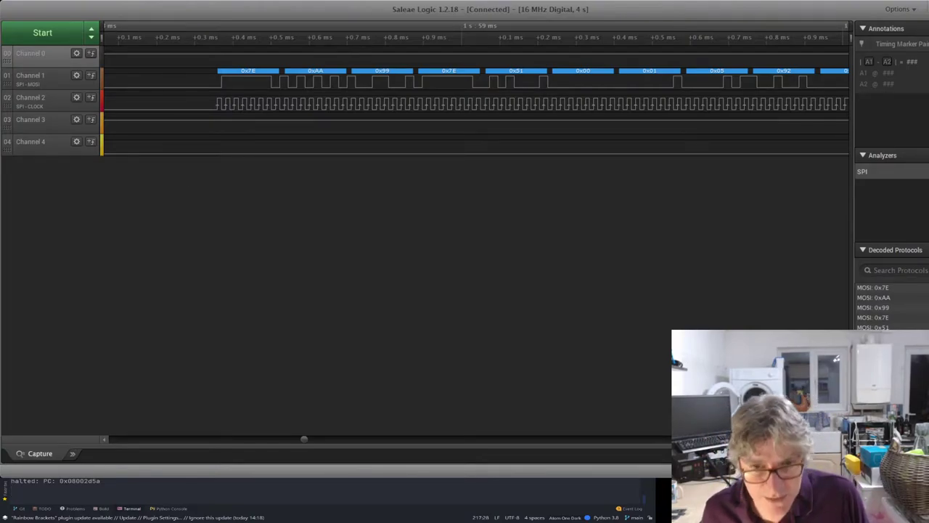
Quit GDB and rerun cargo run --features "stm32f730, rt, usb_fs" --release to reload the firmware up to its breakpoint.
text(q)
key(Return)
text(yway? (y or n) y)
key(Return)
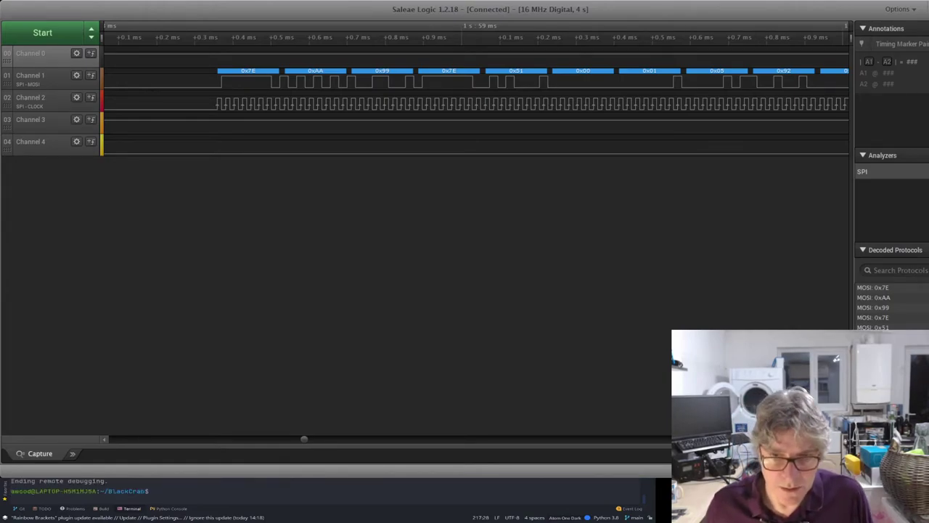
key(Up)
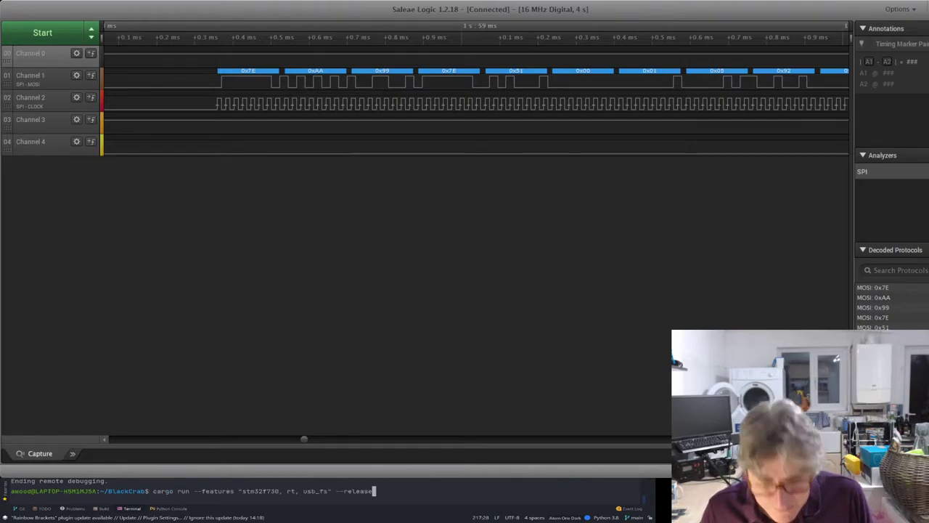
key(Return)
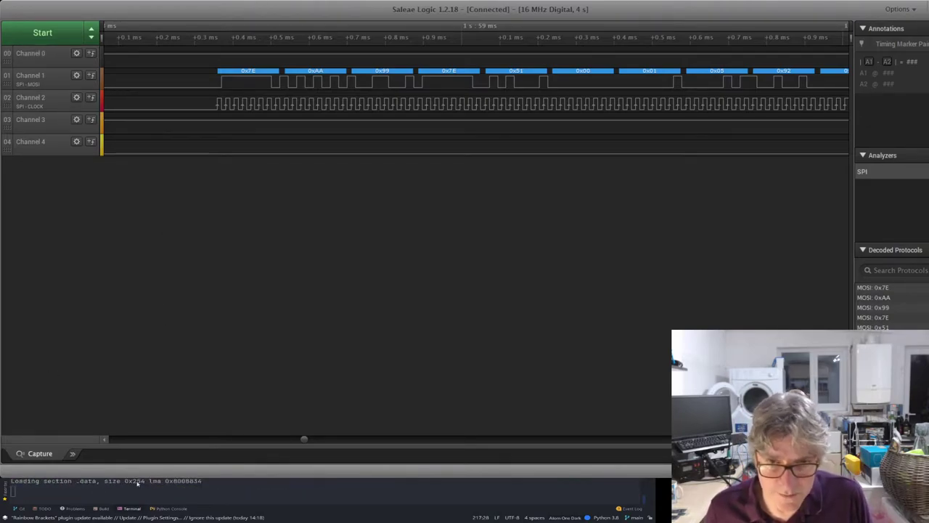
click(162, 486)
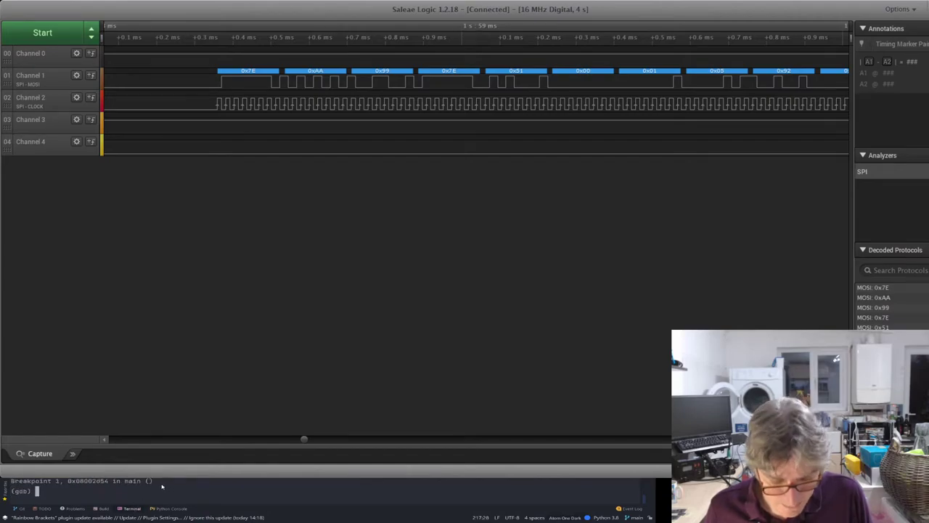
Record another startup capture while continuing the reloaded firmware from the main breakpoint with c.
text(c)
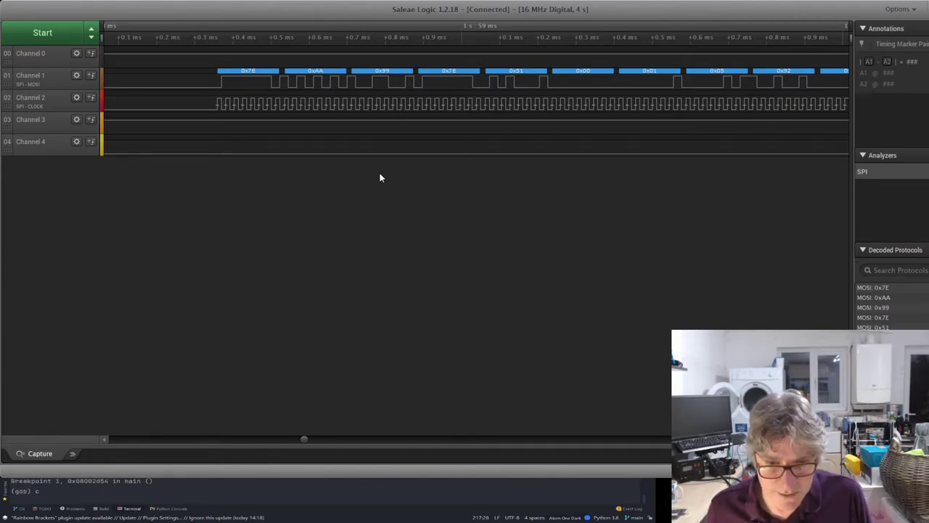
click(49, 34)
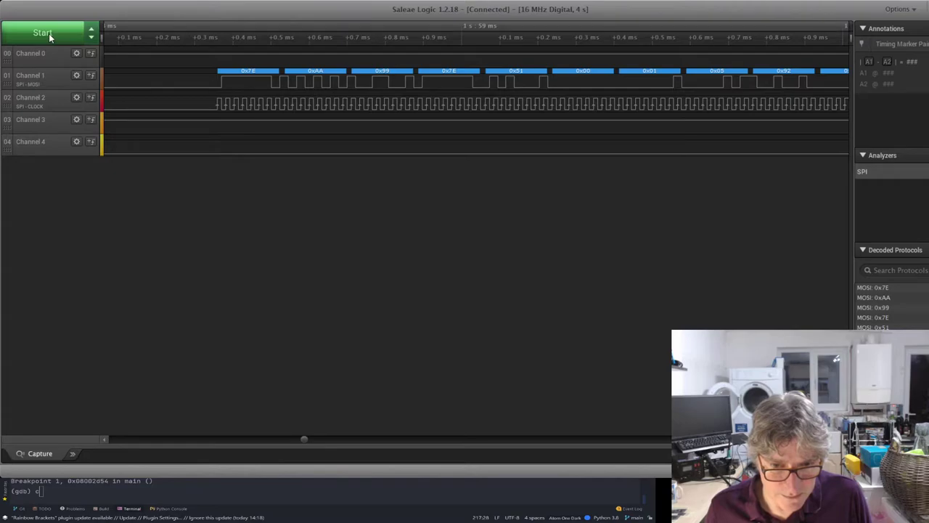
click(109, 490)
key(Return)
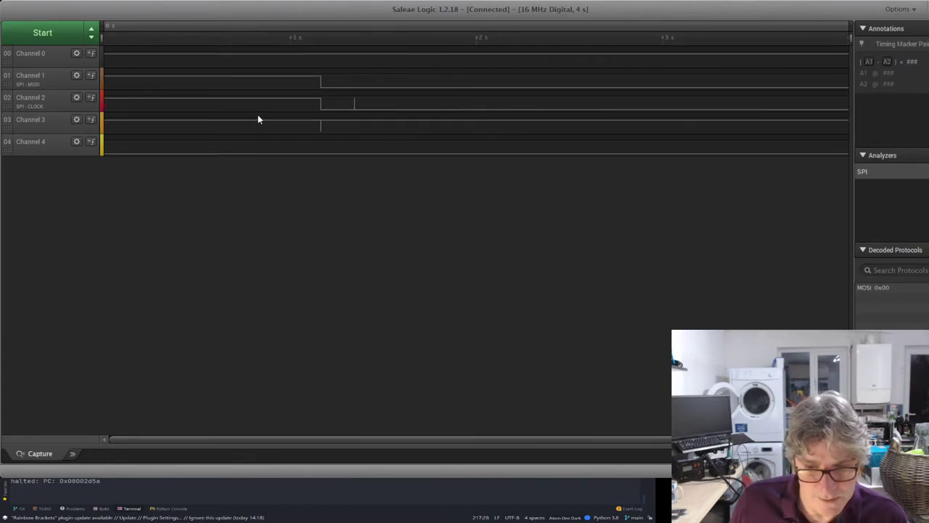
Examine the reset sequence on Channels 1 to 3 and the Channel 2 clock pulses near 1 s 345 ms.
scroll(394, 119, up, 3)
scroll(268, 122, up, 1)
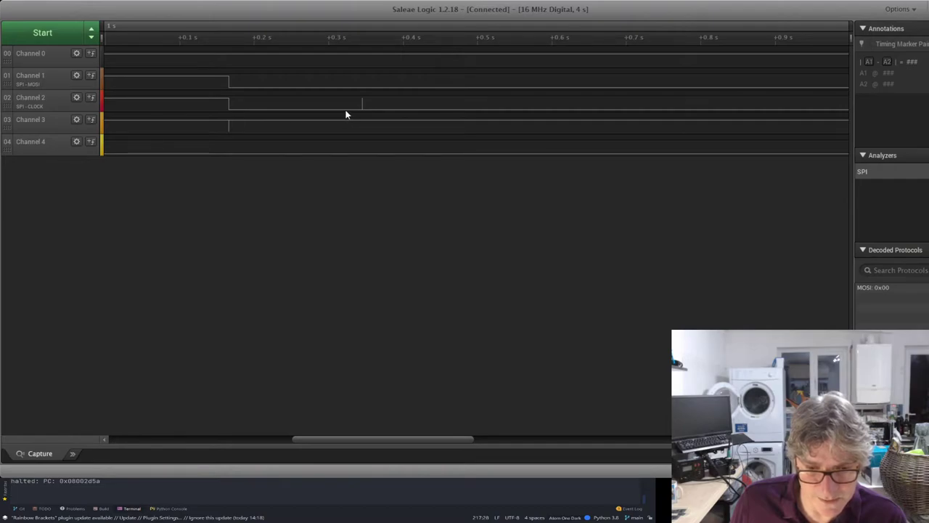
scroll(361, 106, up, 5)
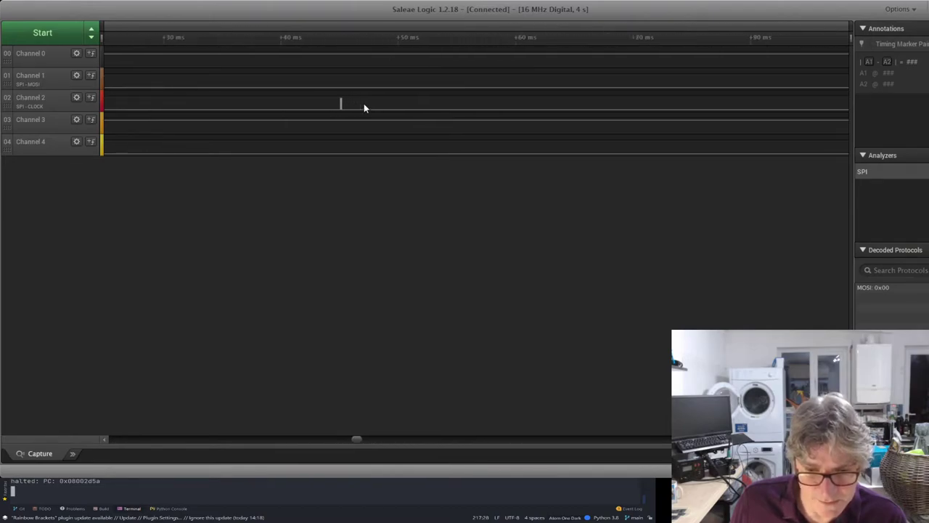
scroll(363, 105, down, 2)
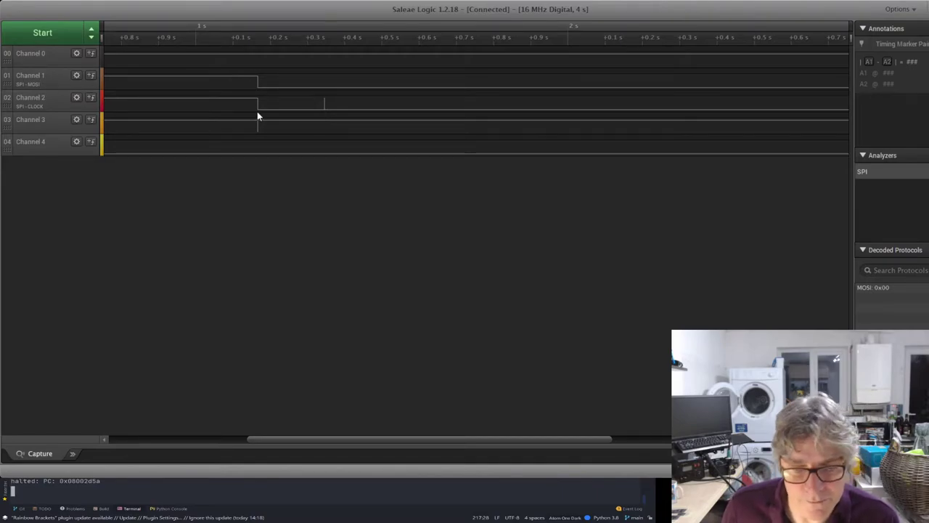
scroll(311, 106, up, 2)
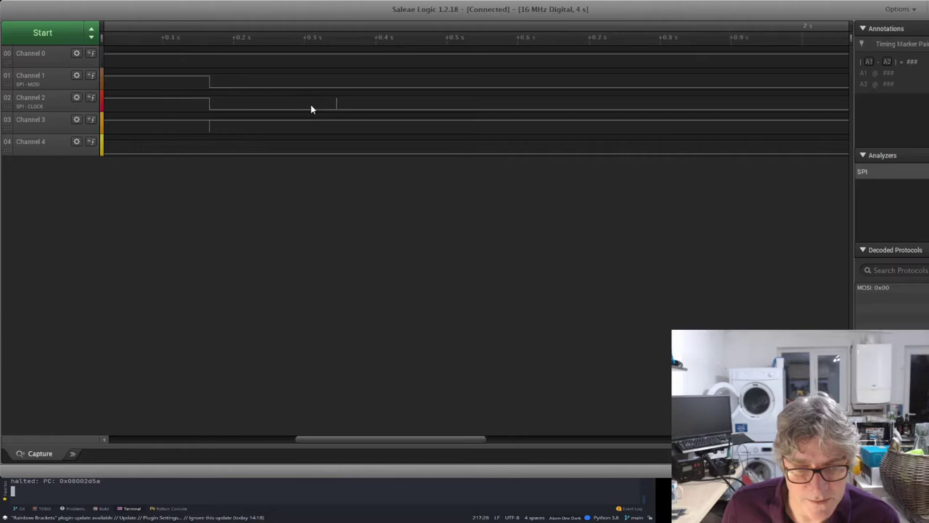
scroll(316, 107, down, 3)
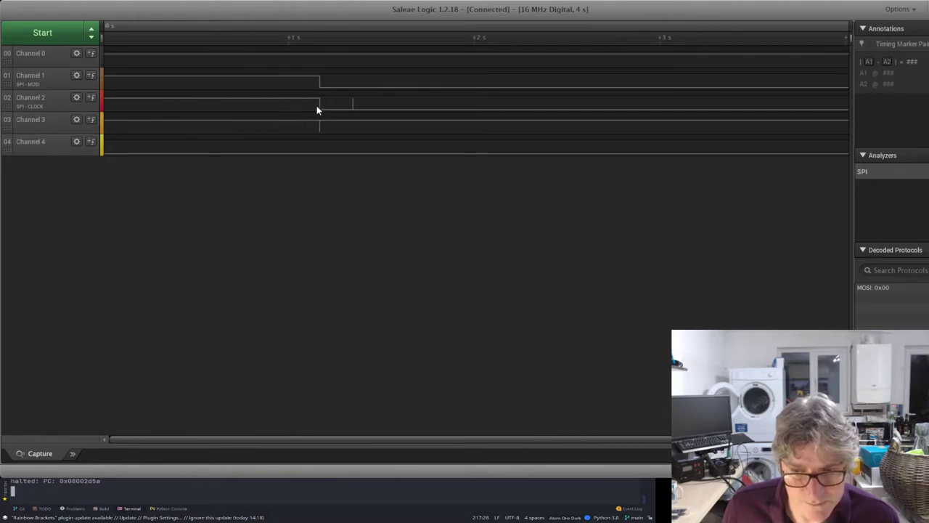
scroll(335, 107, up, 1)
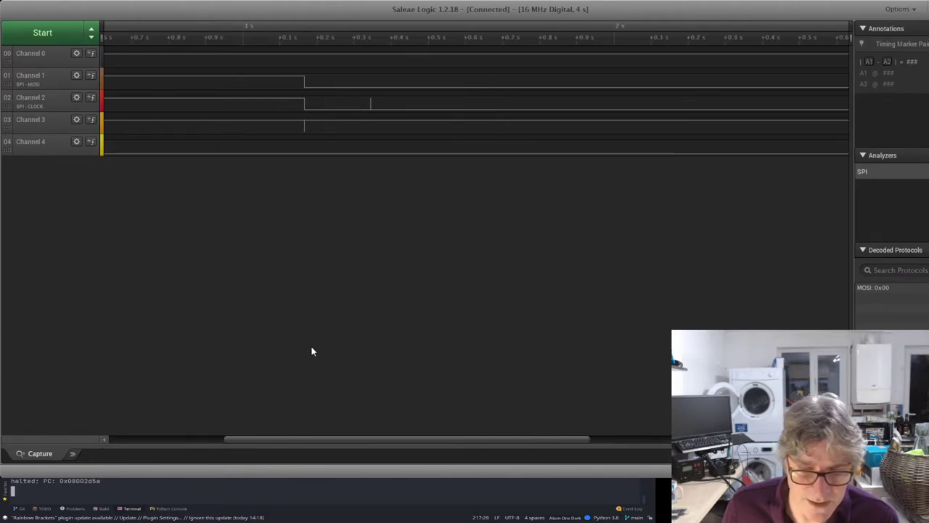
drag(347, 442, 323, 474)
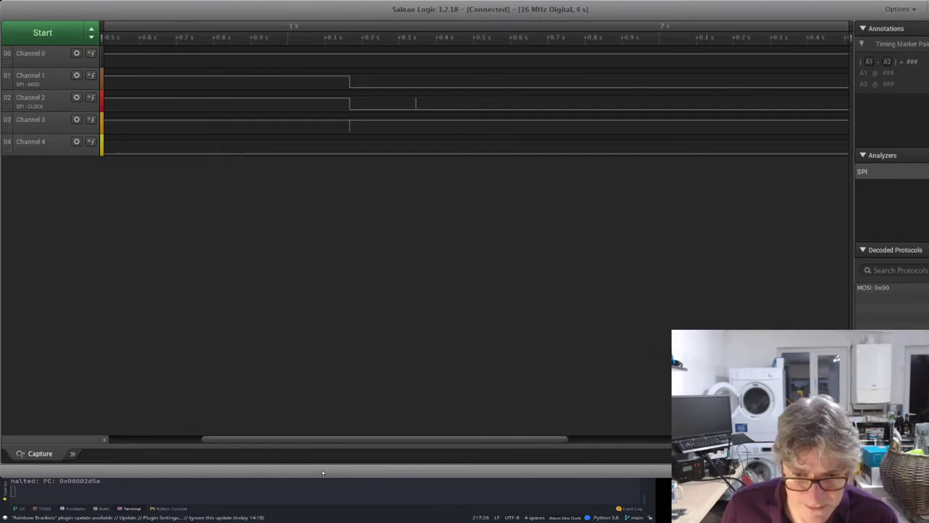
scroll(421, 105, up, 3)
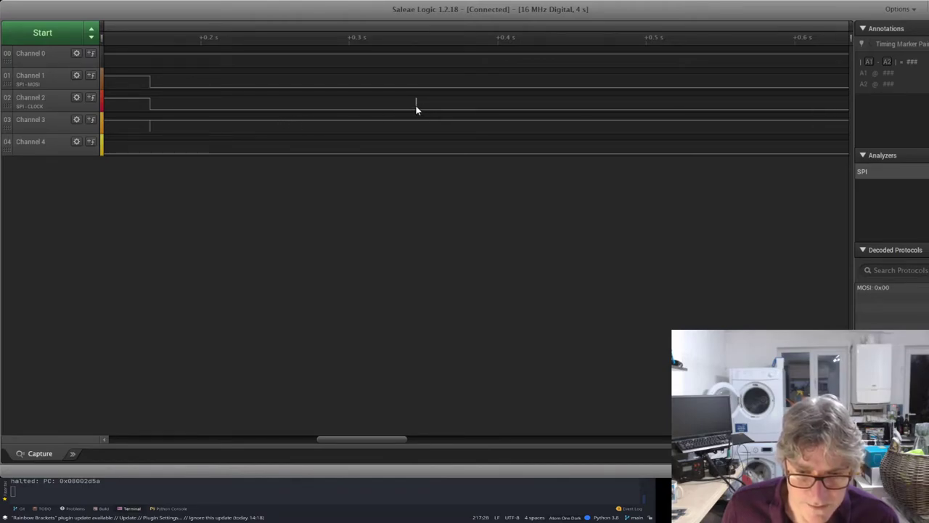
scroll(415, 113, up, 1)
scroll(414, 109, up, 12)
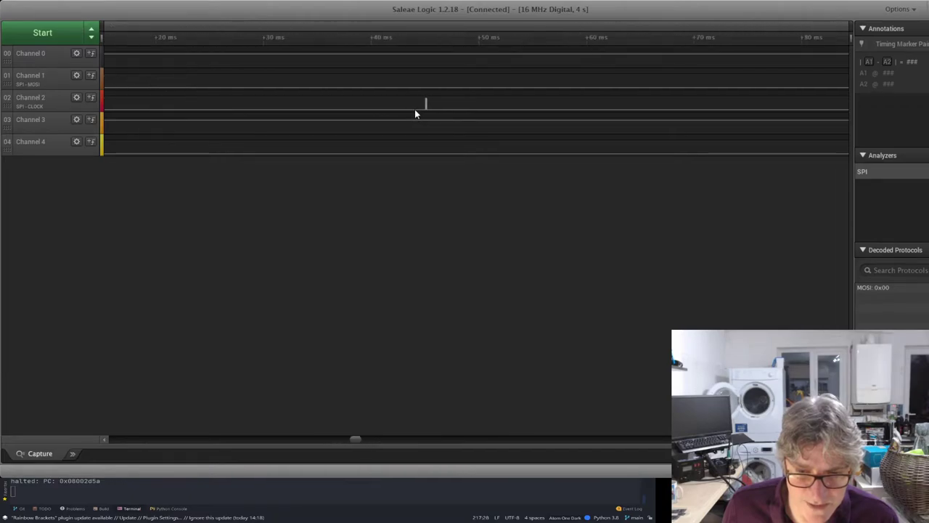
scroll(312, 115, up, 2)
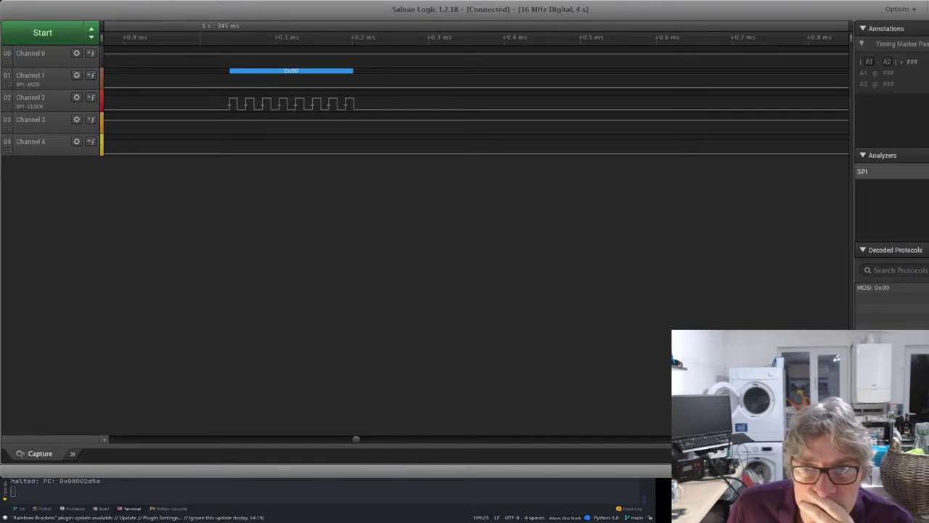
key(shift+Up)
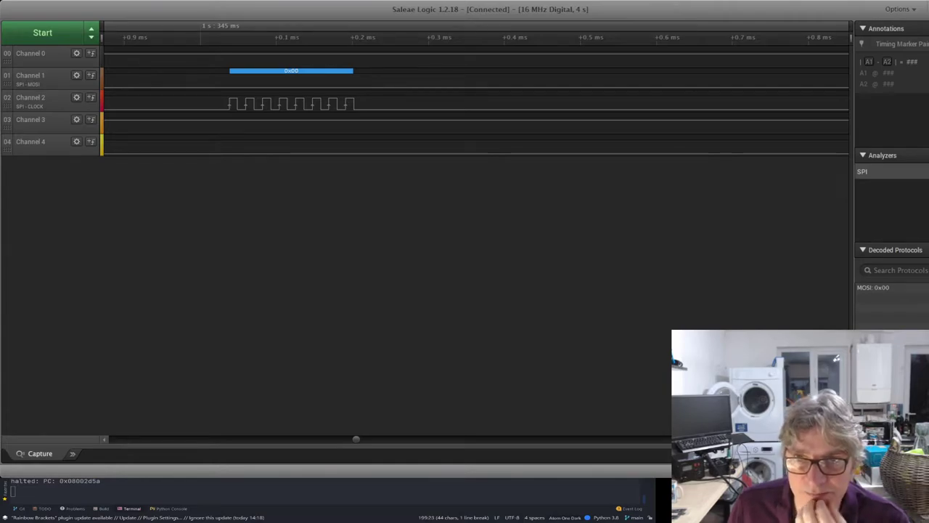
key(ctrl+v)
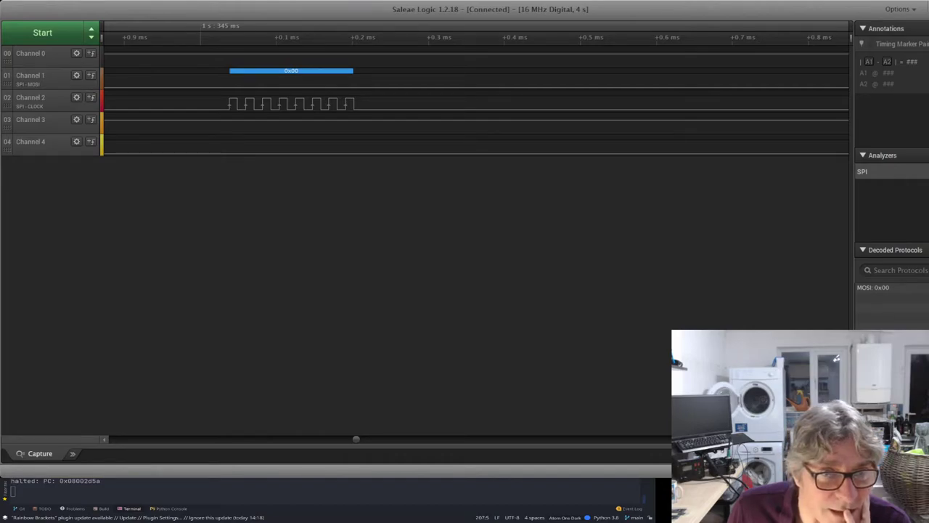
key(shift+End)
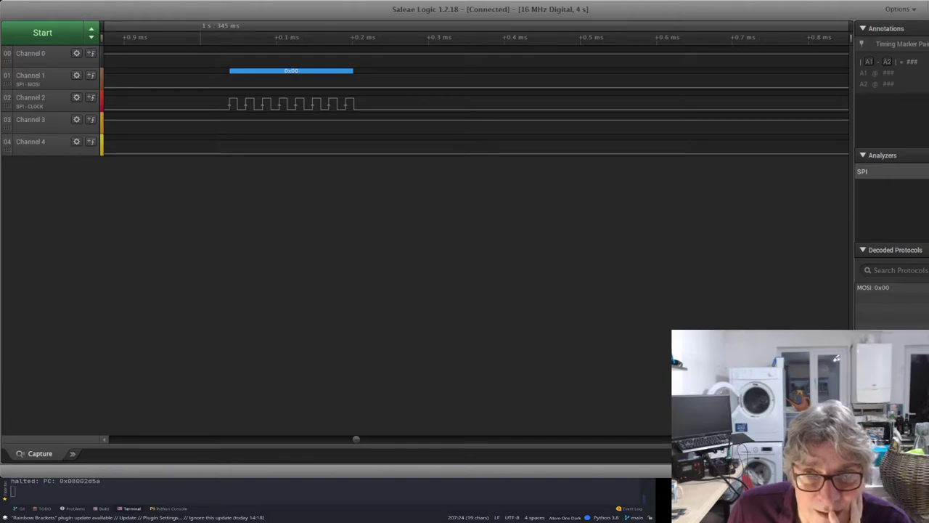
key(Up)
key(Up)
key(Up)
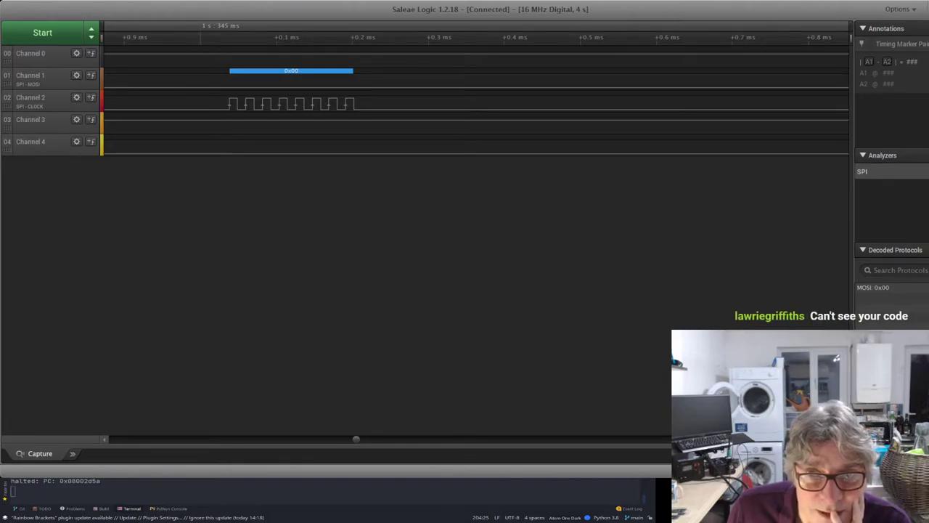
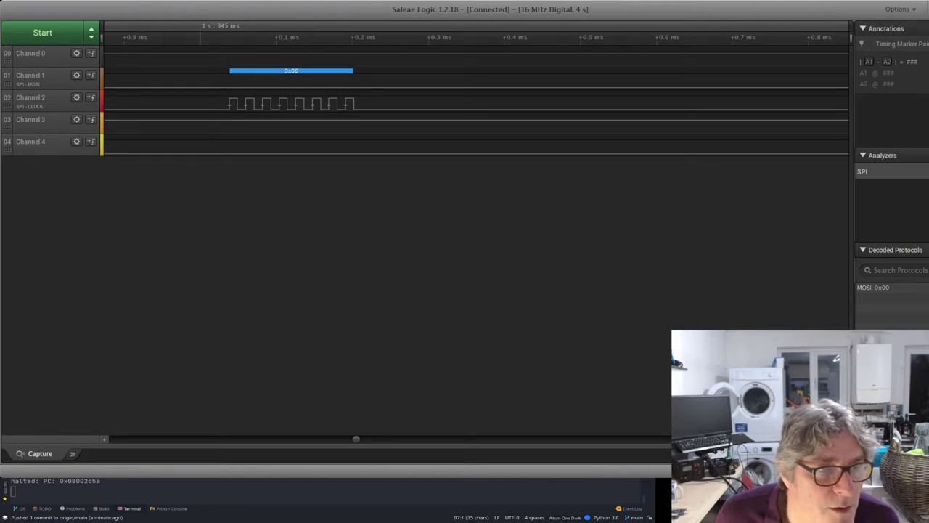
Switch to the code editor and copy the commented-out self.ss.set_low().ok(); statement from the send function in main.rs.
key(alt+Tab)
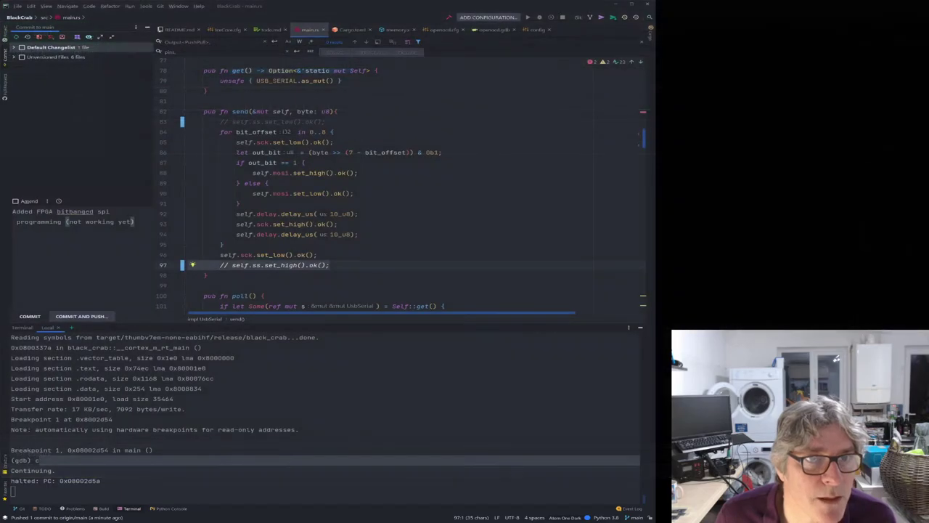
scroll(335, 199, down, 3)
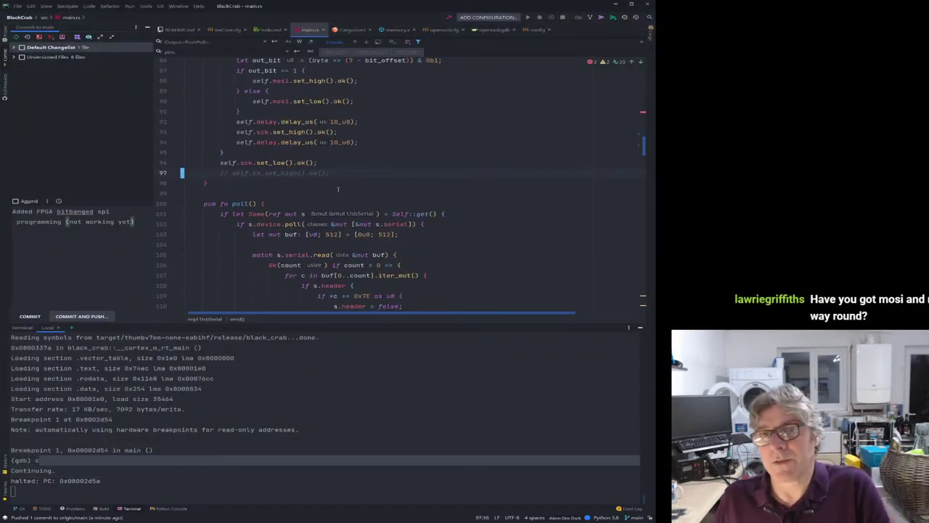
scroll(342, 192, up, 3)
drag(321, 122, 240, 122)
drag(326, 122, 231, 122)
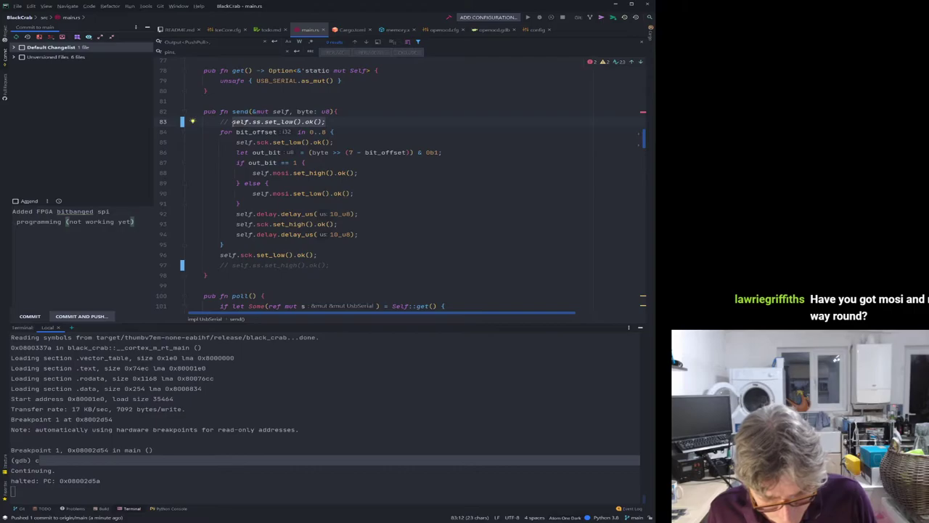
click(384, 143)
Examine main() in main.rs for the SPI pin assignments, FPGA reset sequence, clock-pulse loop, UsbSerial::setup call and main loop.
scroll(388, 218, down, 15)
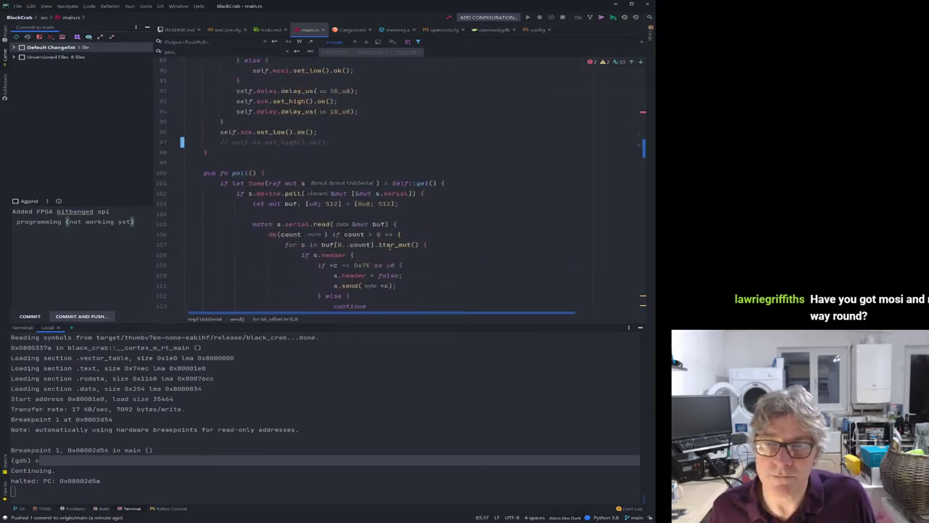
scroll(390, 247, down, 10)
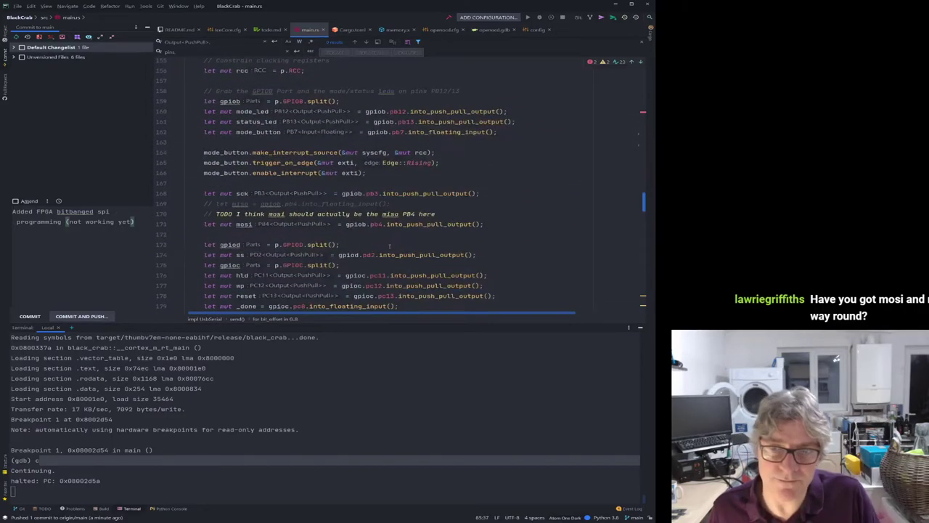
scroll(390, 246, down, 17)
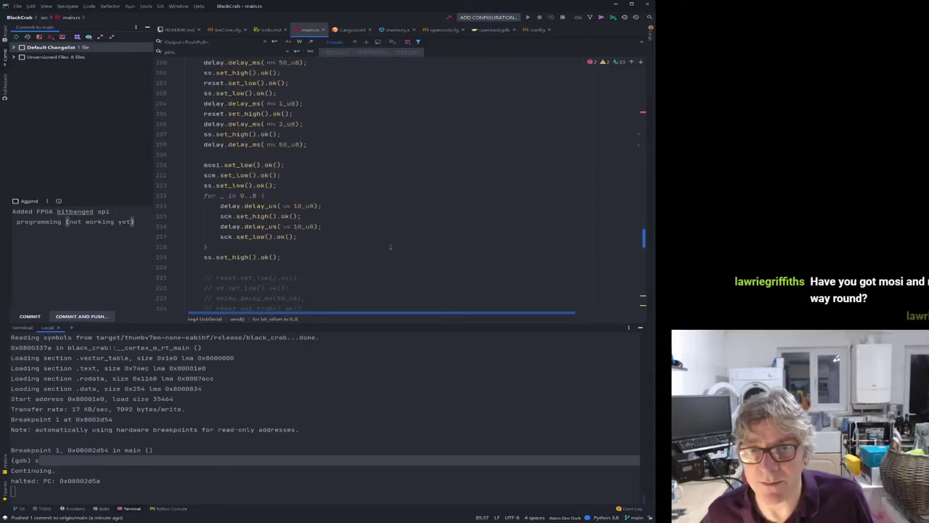
scroll(390, 247, down, 10)
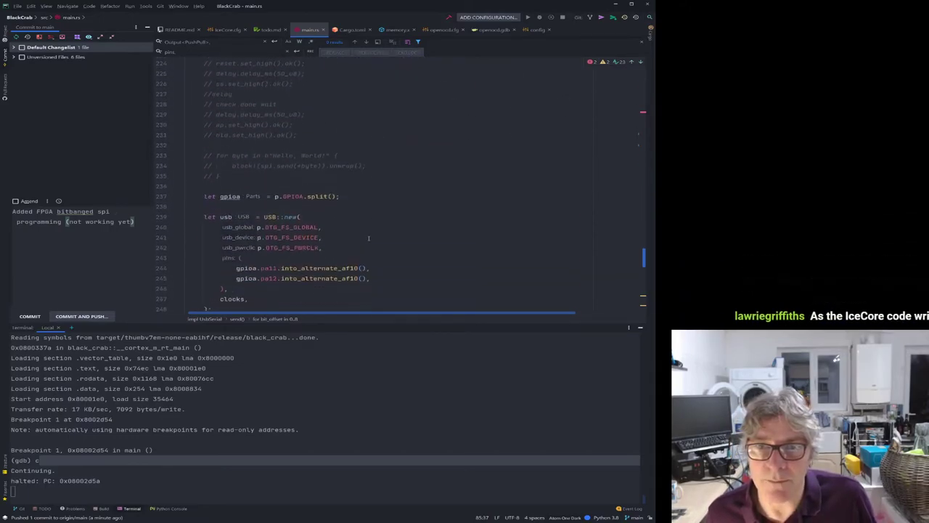
scroll(370, 238, down, 4)
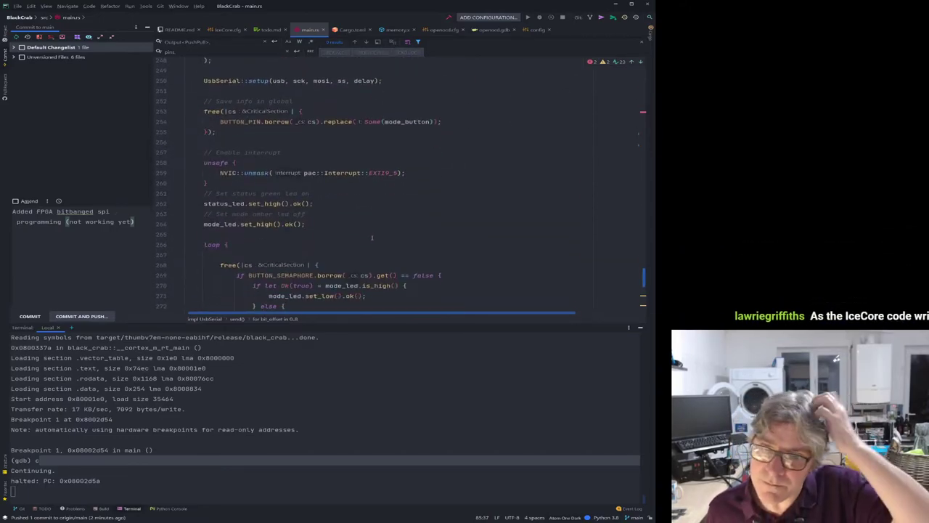
scroll(371, 236, down, 8)
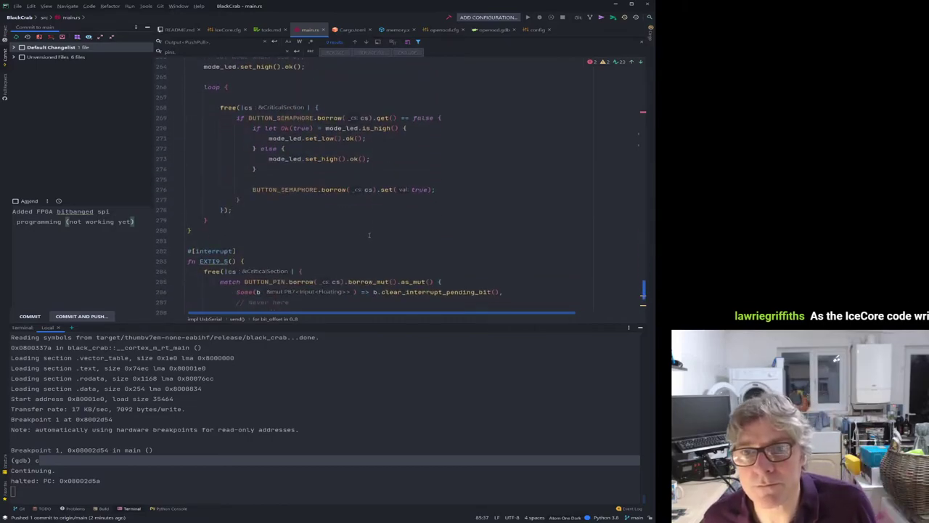
scroll(369, 234, up, 4)
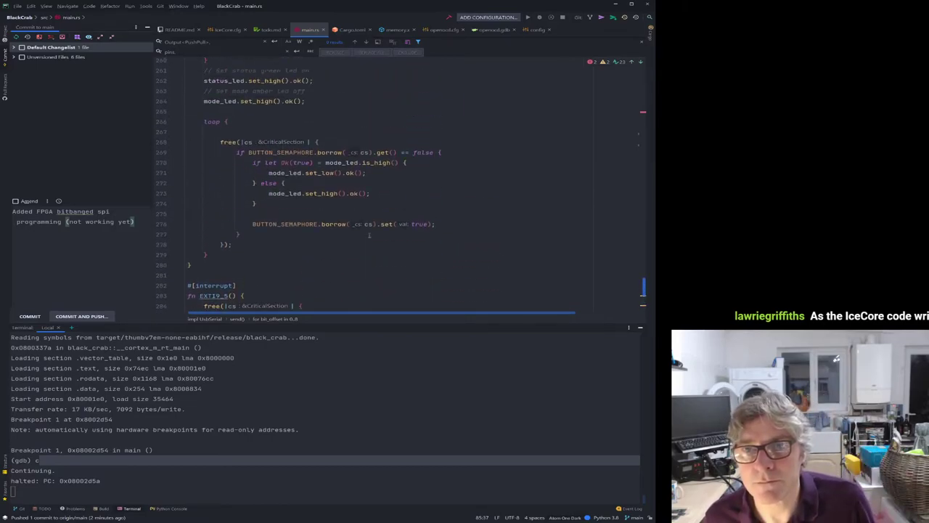
scroll(369, 235, up, 20)
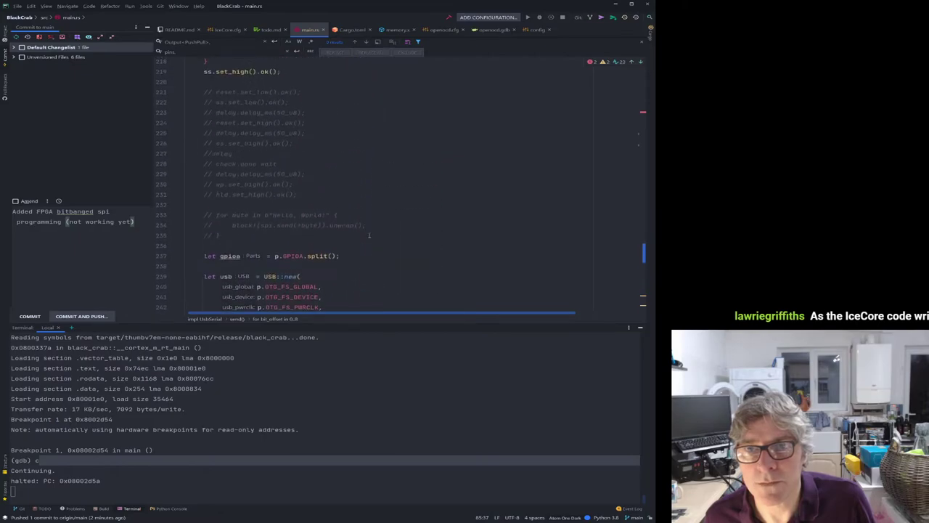
scroll(369, 235, up, 18)
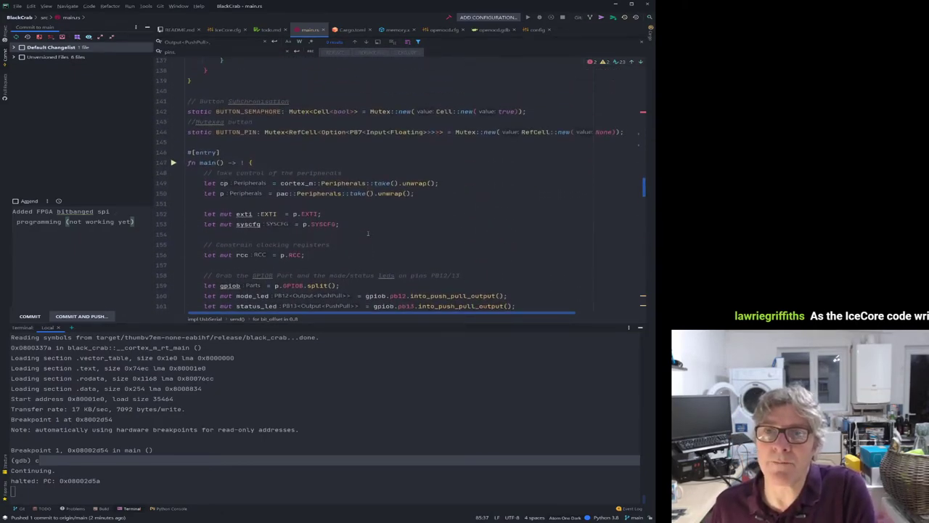
scroll(371, 214, down, 10)
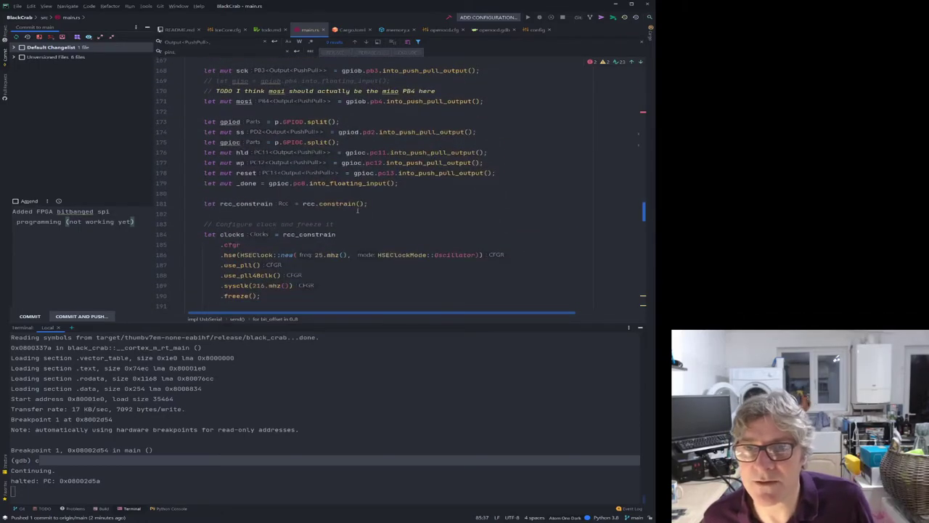
scroll(358, 210, down, 11)
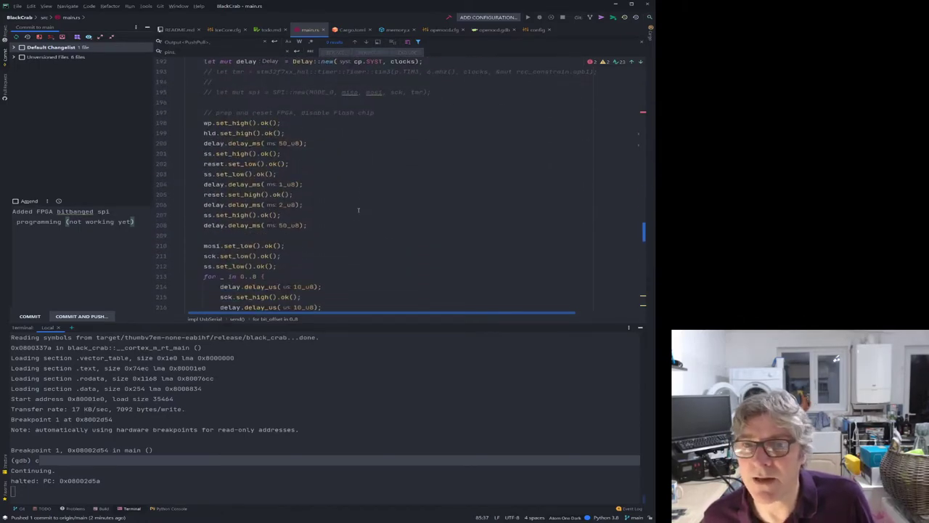
scroll(358, 210, down, 1)
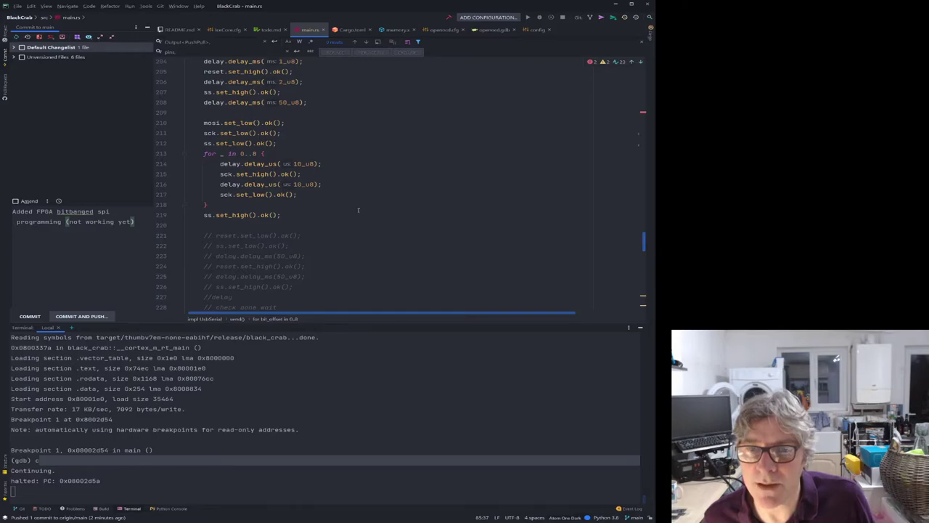
scroll(358, 210, down, 12)
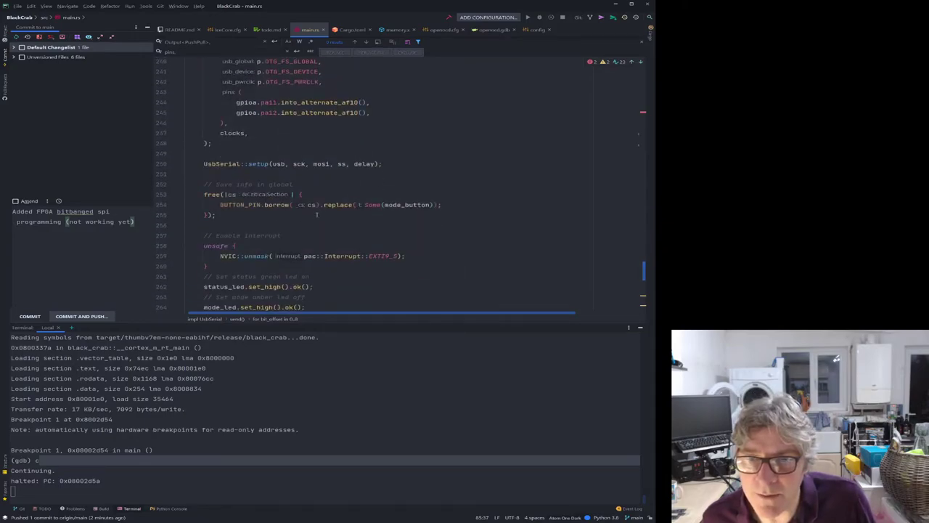
scroll(347, 203, up, 3)
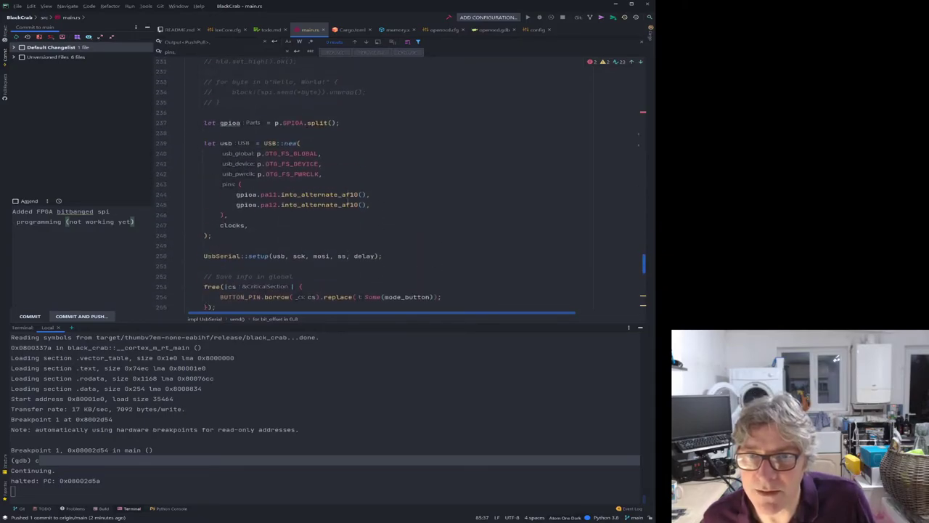
scroll(348, 204, down, 4)
scroll(349, 204, up, 20)
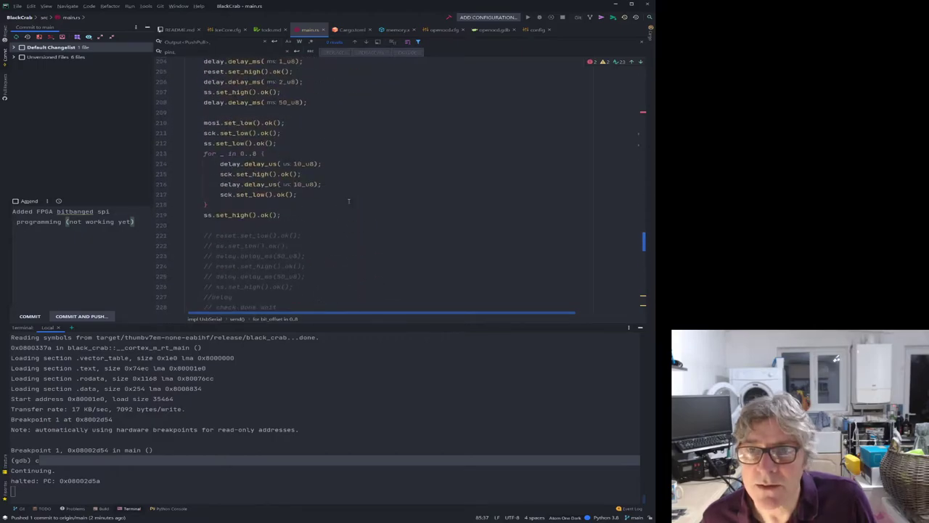
scroll(348, 204, up, 10)
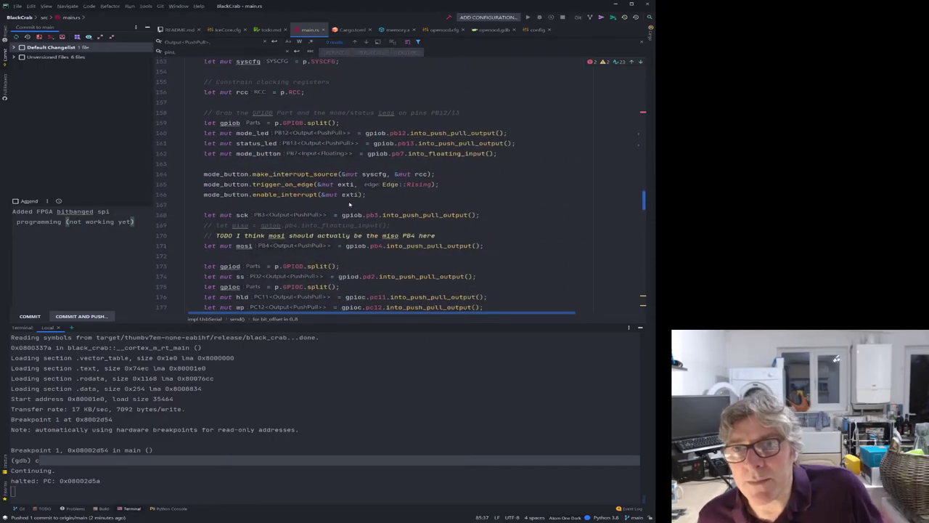
Insert self.ss.set_low().ok(); as the first statement of the 0x7E header check in the poll function.
scroll(310, 164, up, 15)
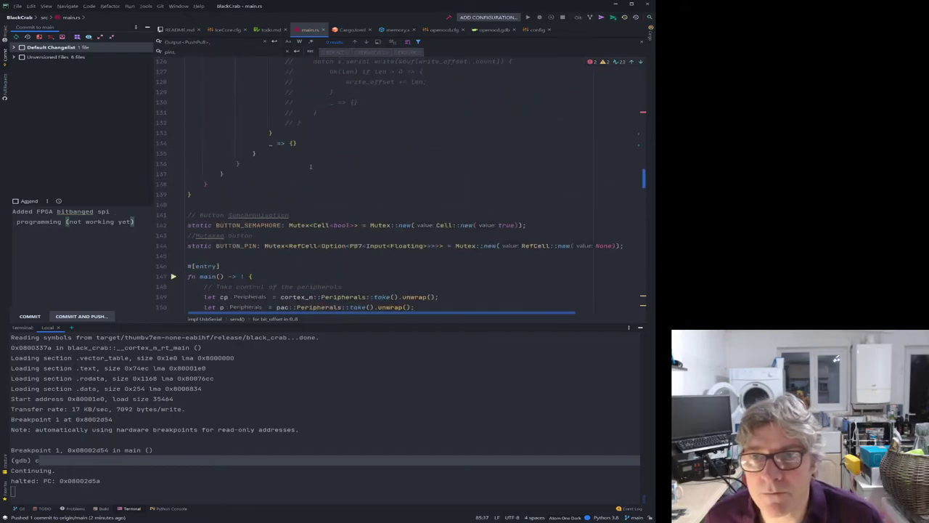
scroll(311, 167, up, 1)
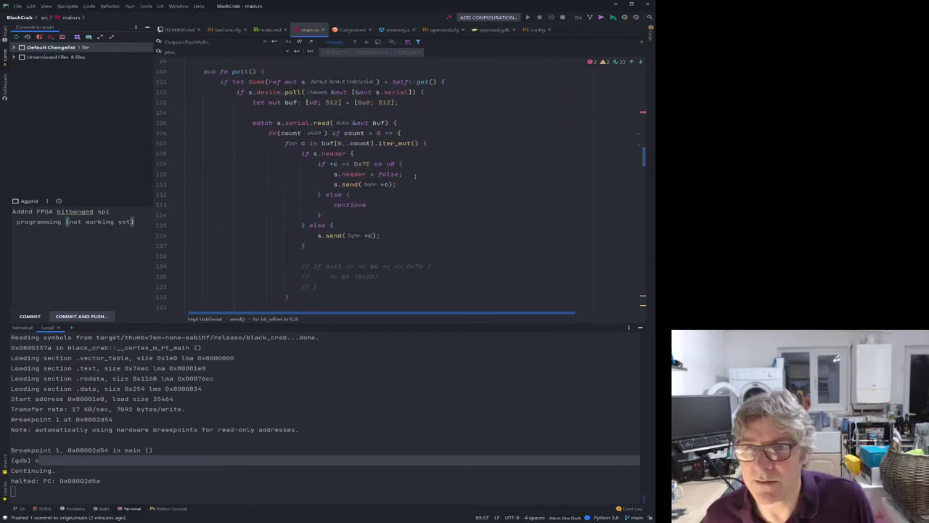
click(410, 174)
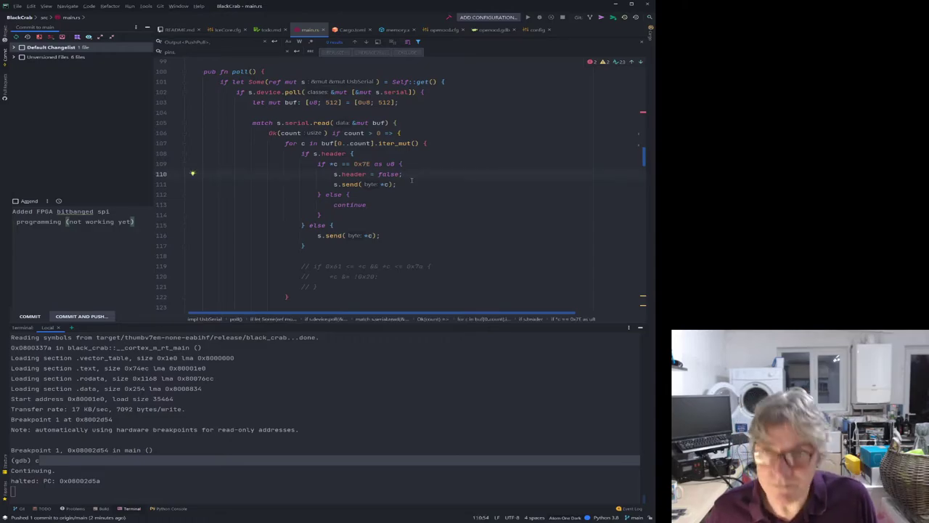
click(419, 163)
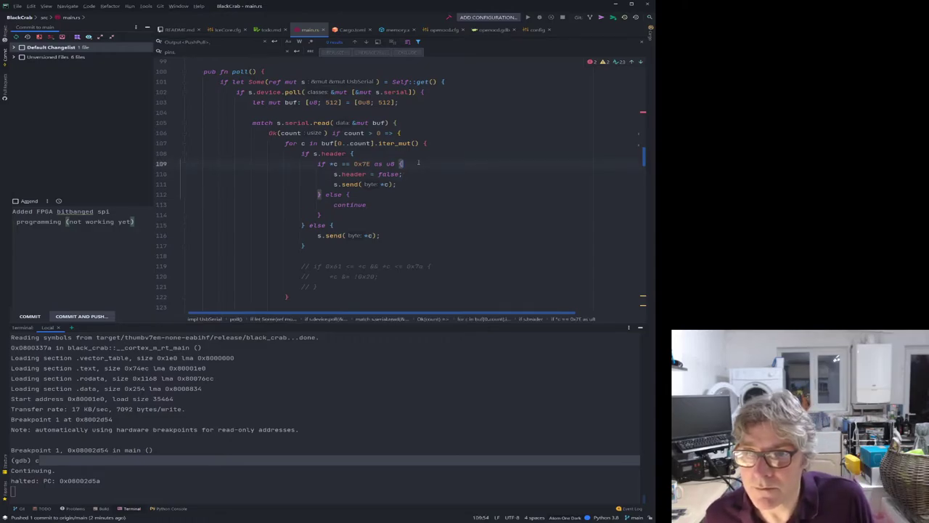
key(Return)
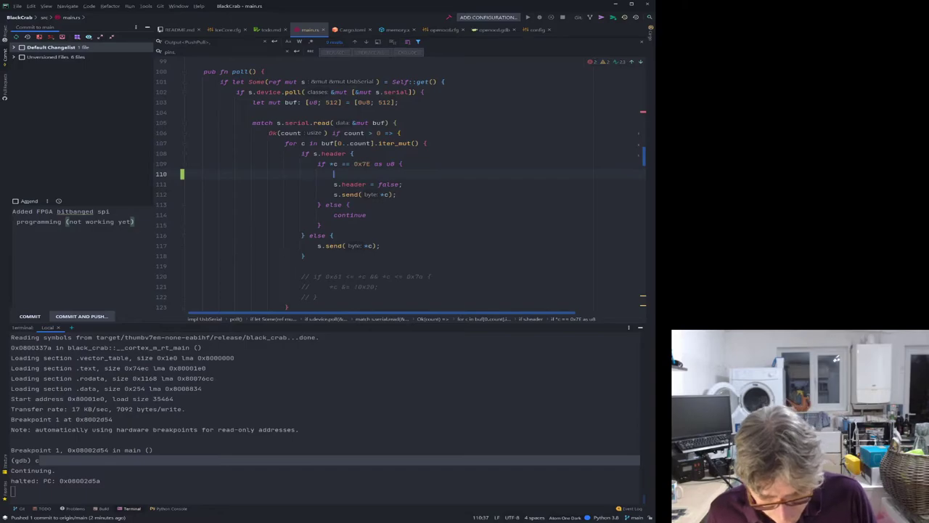
text(self.ss.set_low().ok();)
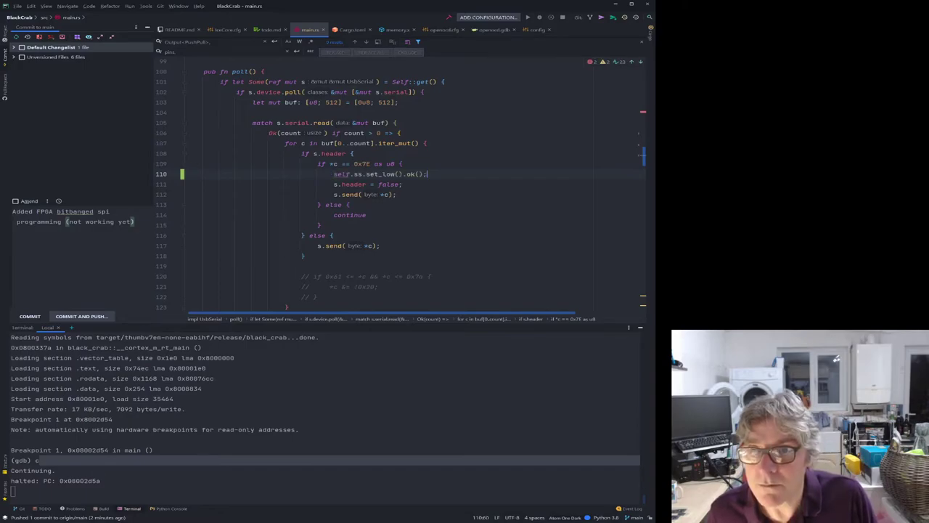